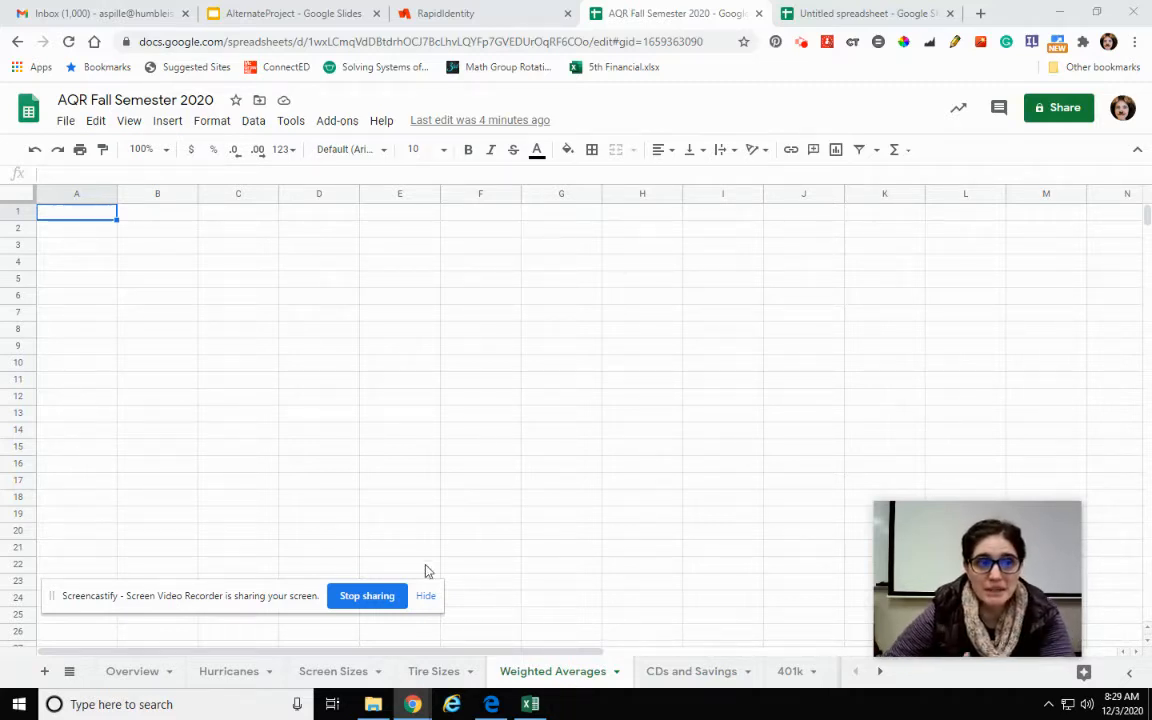
# Switch to the Excel workbook Book2 and copy the merged "Semester Averages" title in row 1
pyautogui.click(530, 706)
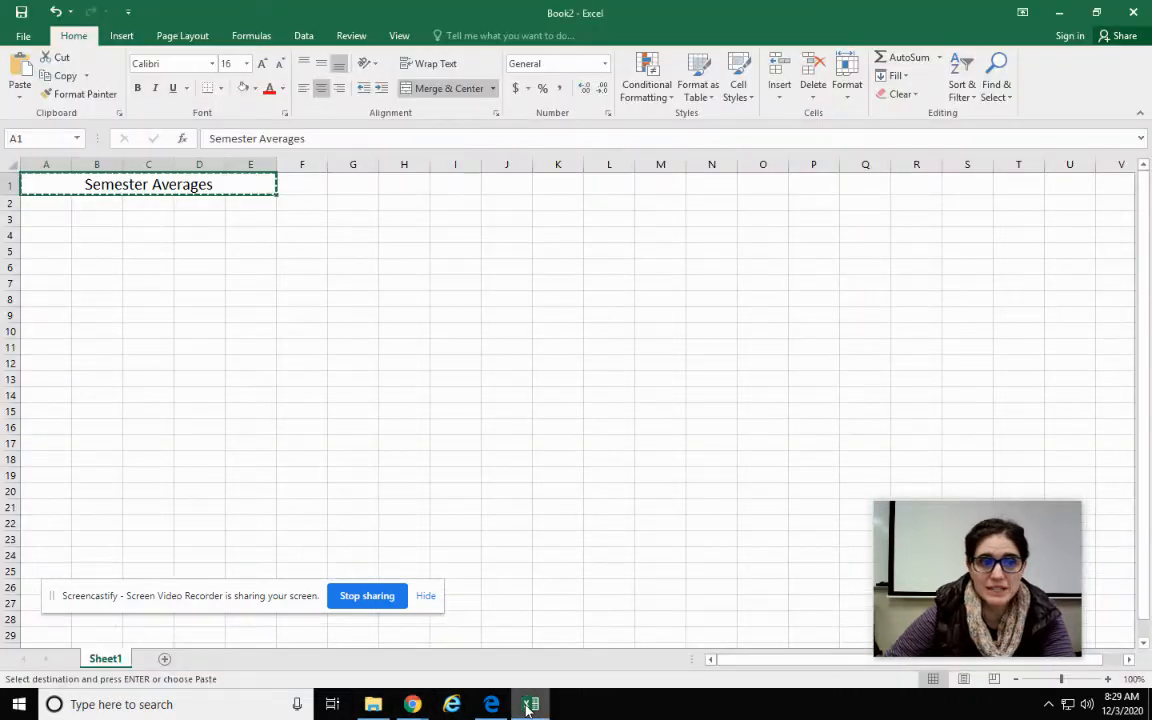
pyautogui.click(282, 293)
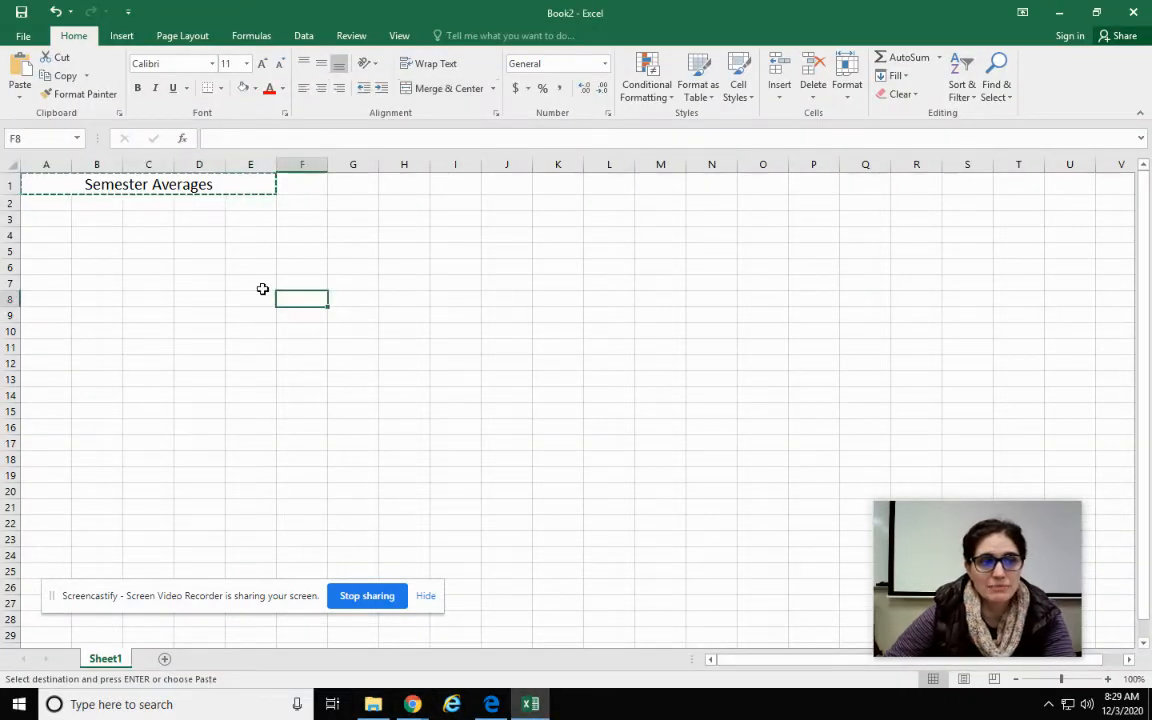
pyautogui.click(172, 186)
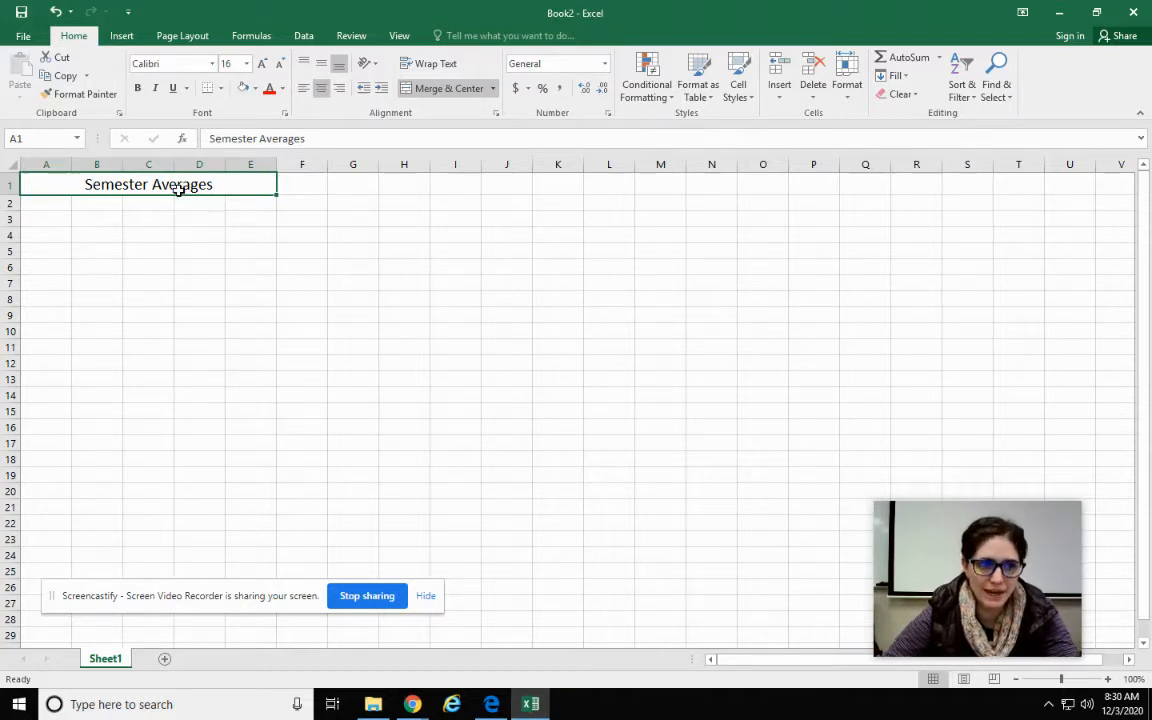
pyautogui.hotkey('ctrl', 'c')
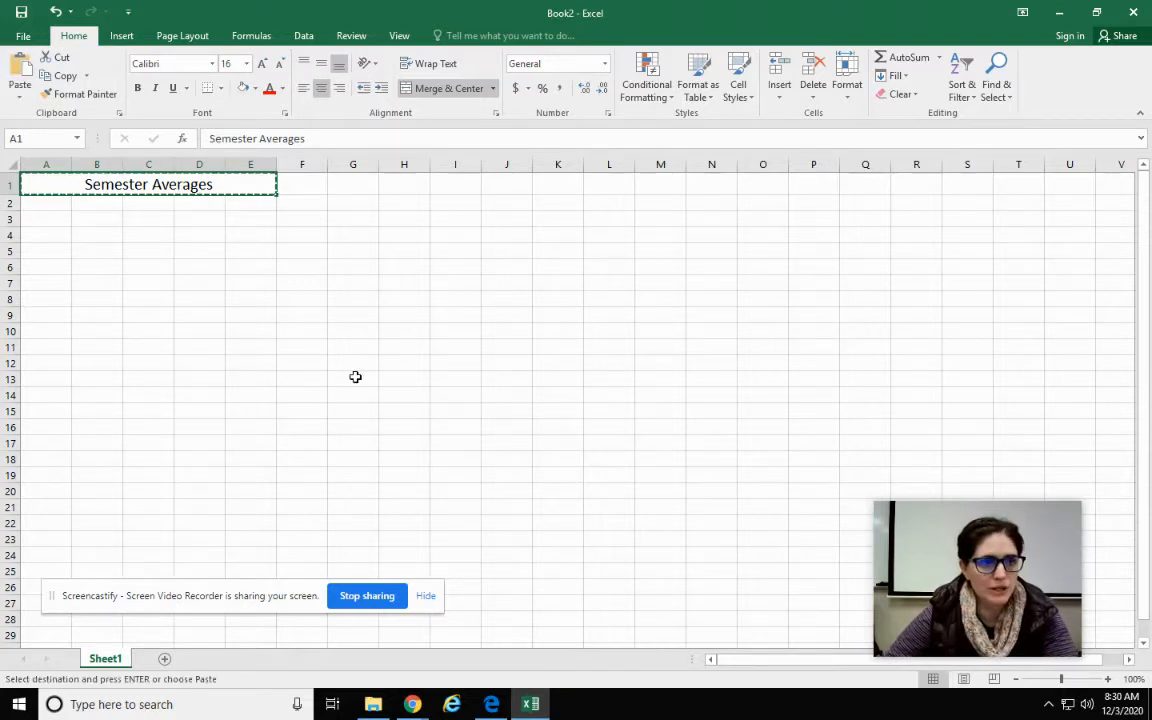
# Switch to the AQR Fall Semester 2020 Google spreadsheet and paste the title into cell A1 of the Weighted Averages sheet
pyautogui.click(412, 706)
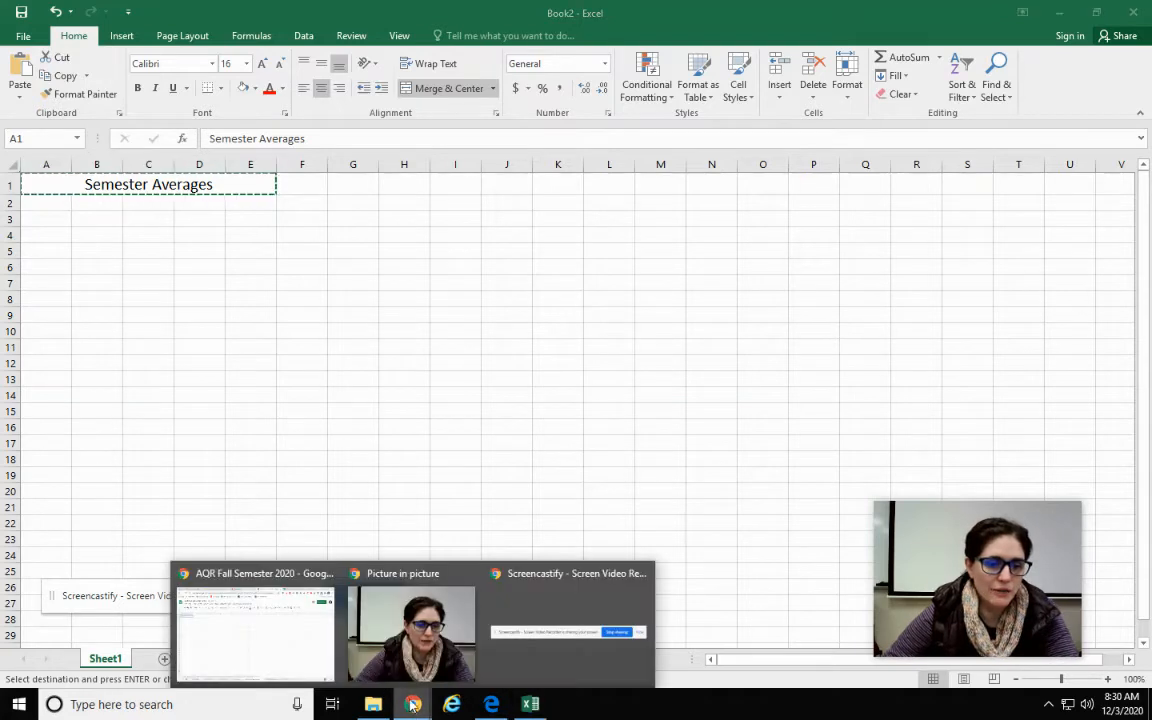
pyautogui.click(266, 579)
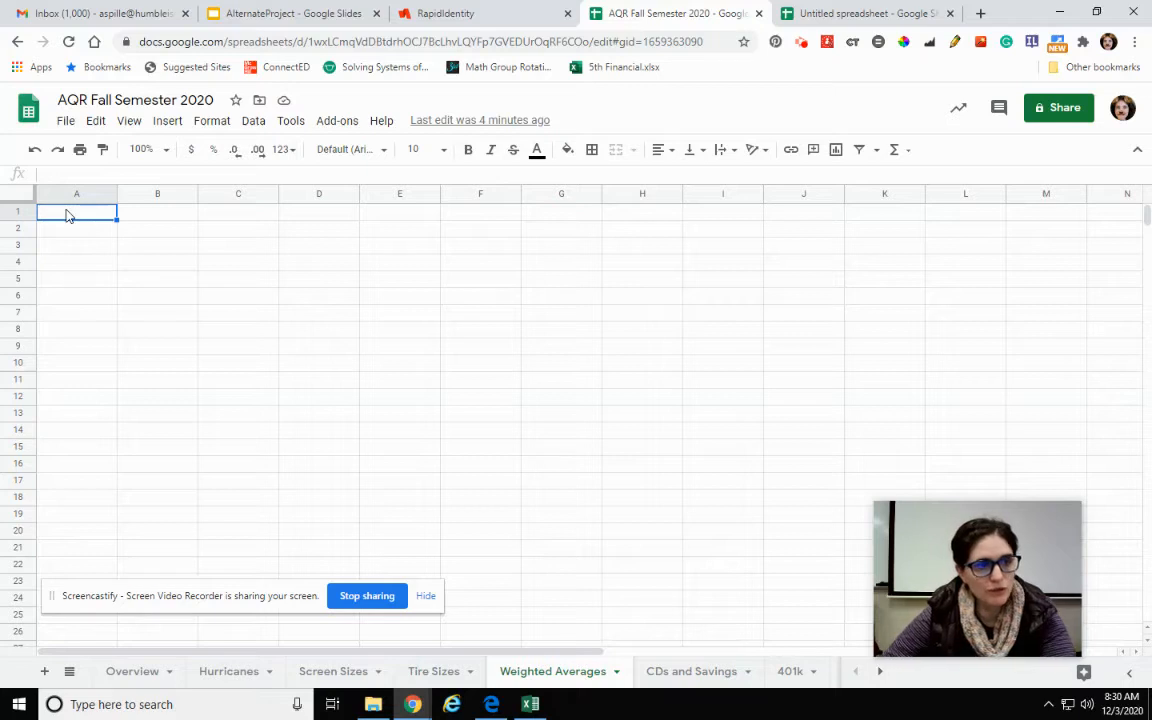
pyautogui.hotkey('ctrl', 'v')
pyautogui.click(372, 360)
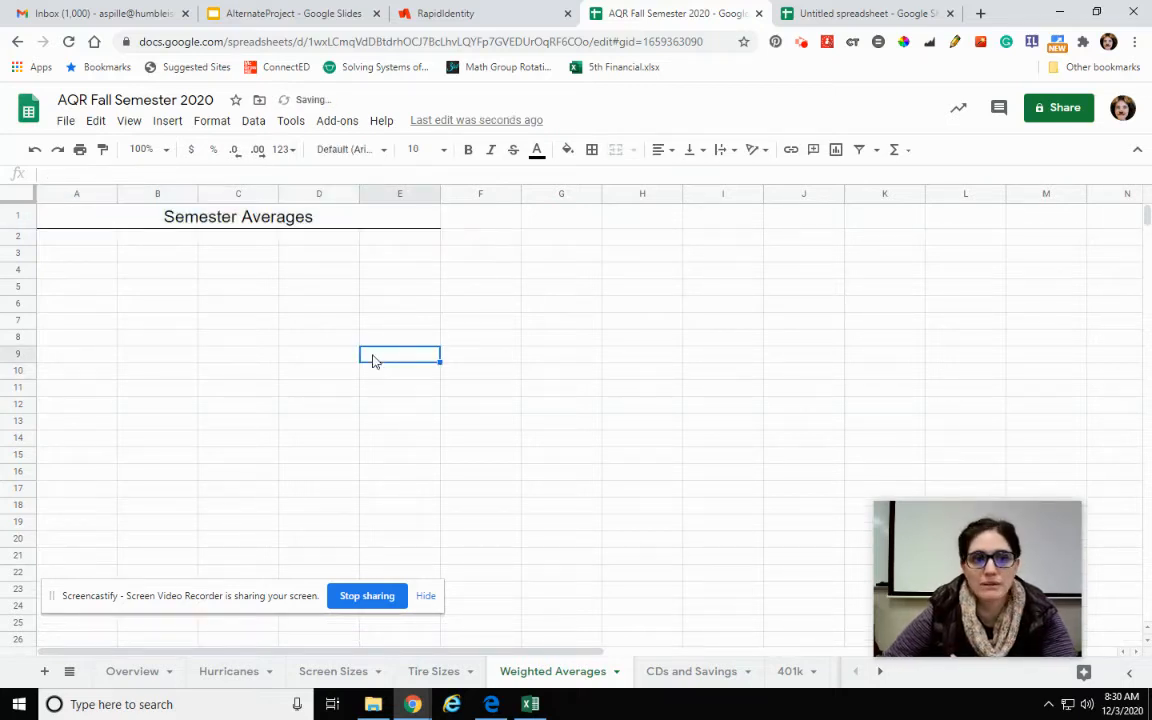
# Back in Excel, enter the row labels "1st 9", "2nd 9" and "Final Exam" in B4:B6 and widen column B to fit
pyautogui.click(530, 704)
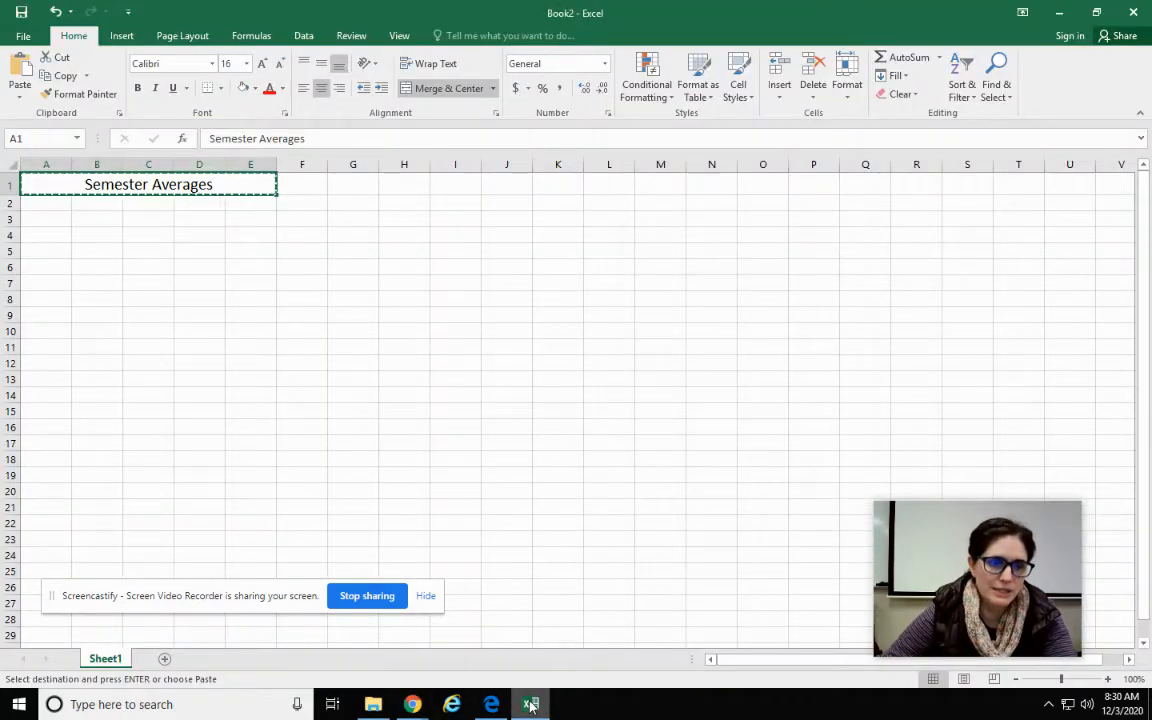
pyautogui.doubleClick(363, 366)
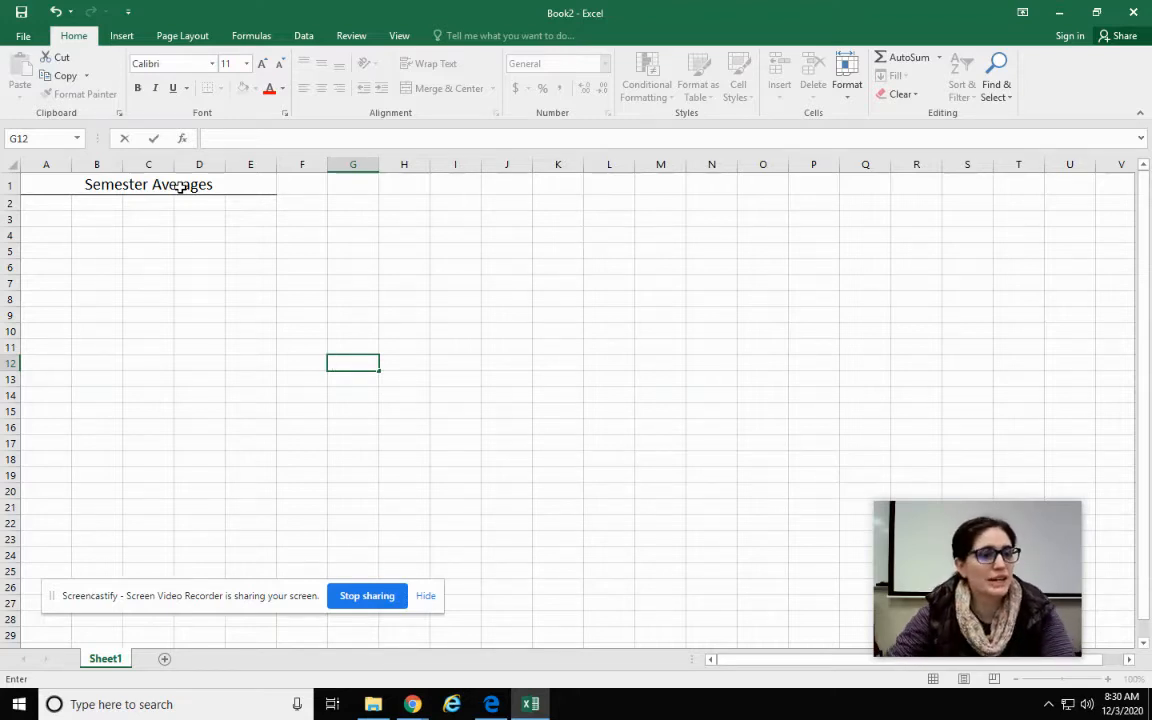
pyautogui.click(100, 238)
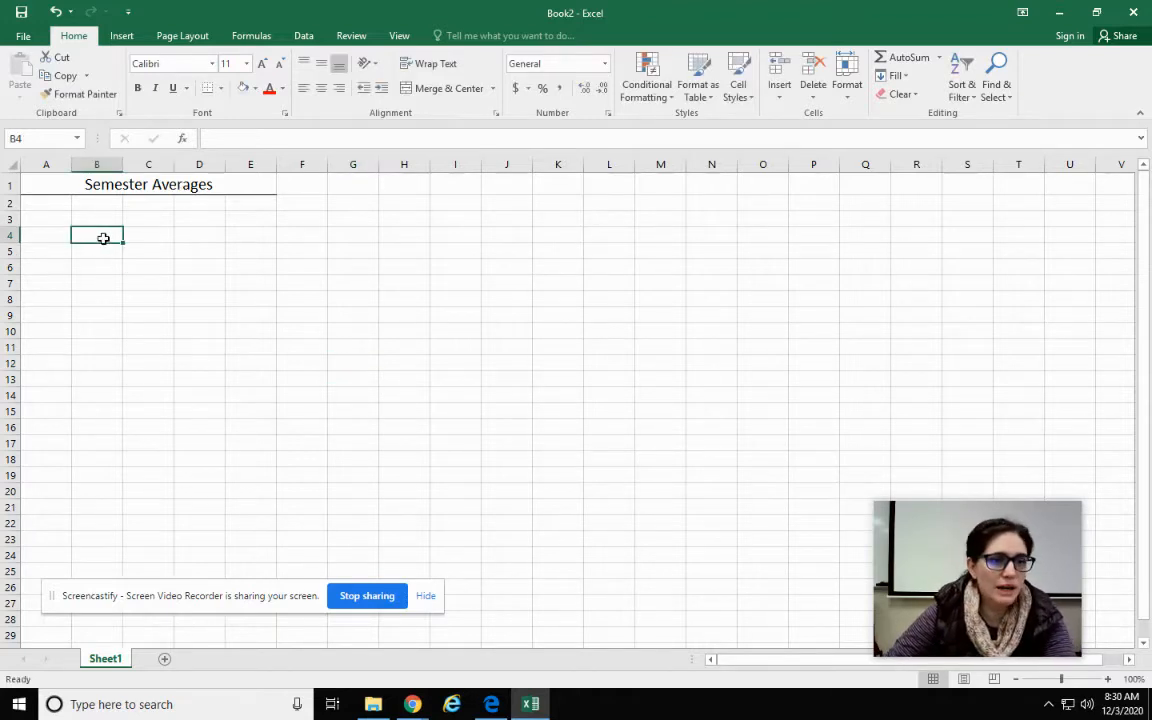
pyautogui.write('1st')
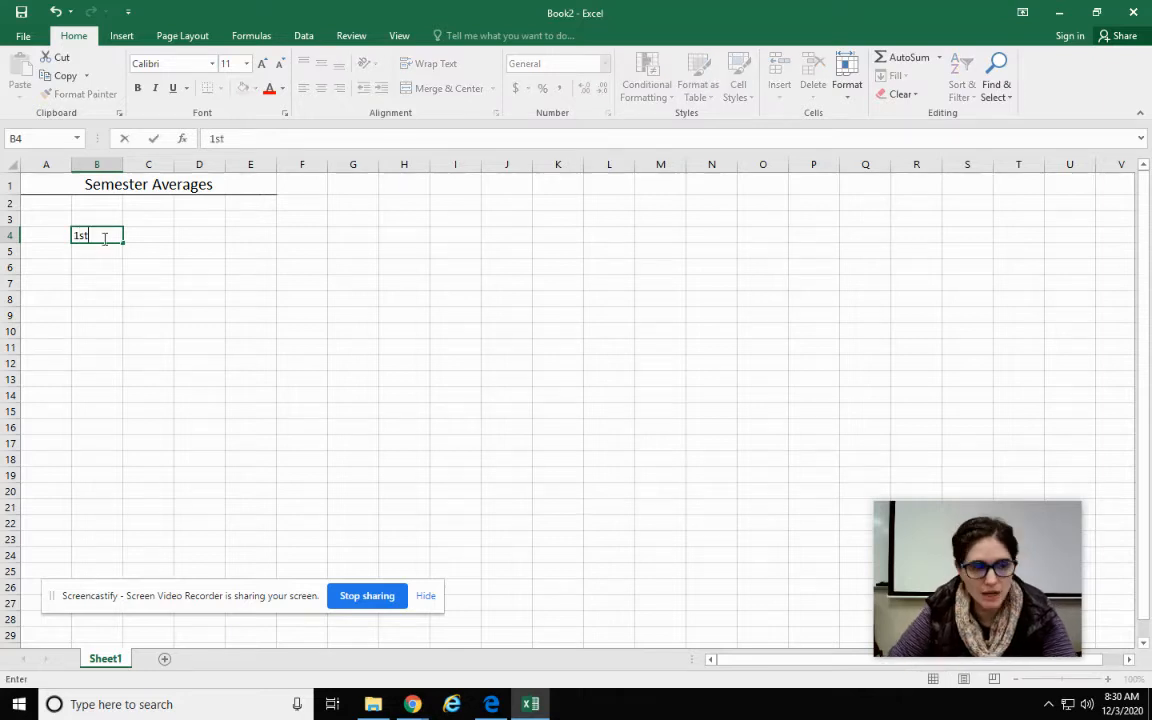
pyautogui.write(' 9')
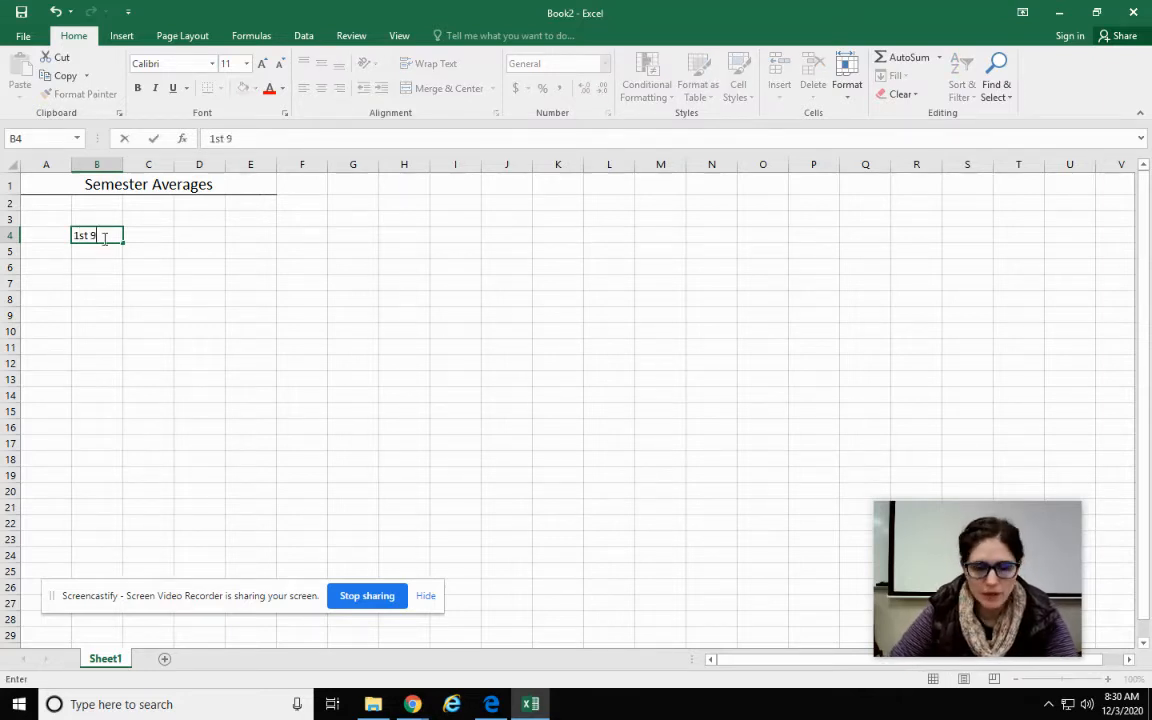
pyautogui.press('Return')
pyautogui.write('2nd 9')
pyautogui.press('Return')
pyautogui.write('Final Exam')
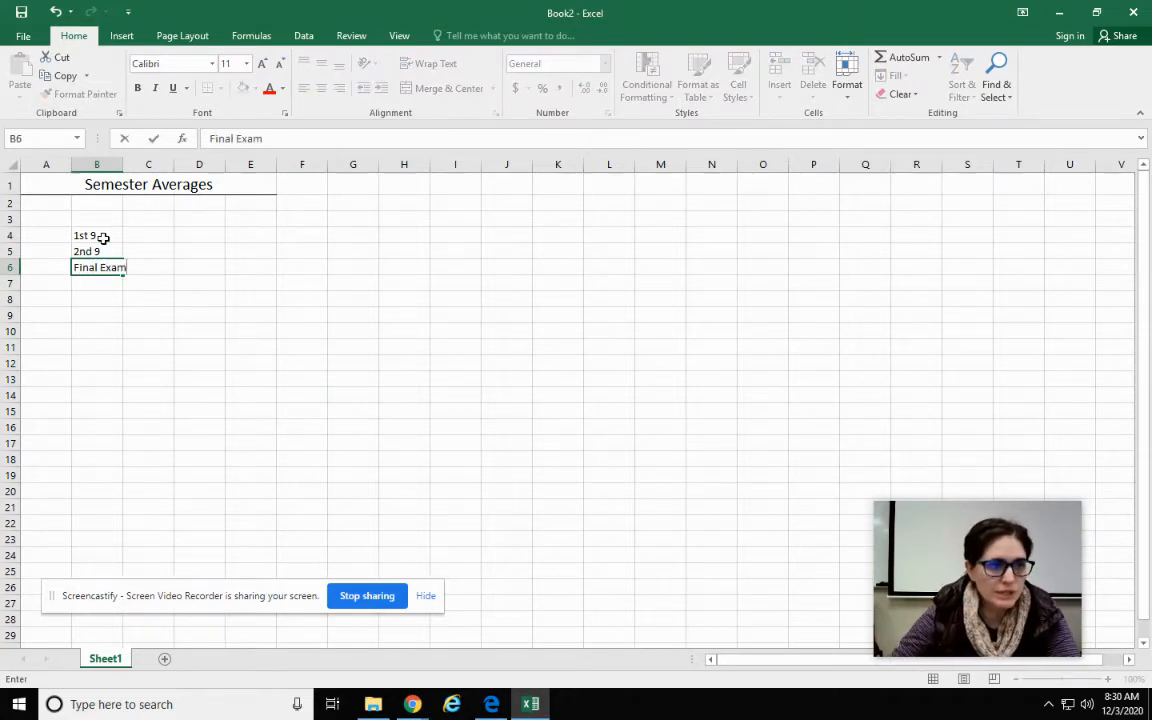
pyautogui.moveTo(148, 411); pyautogui.dragTo(200, 411)
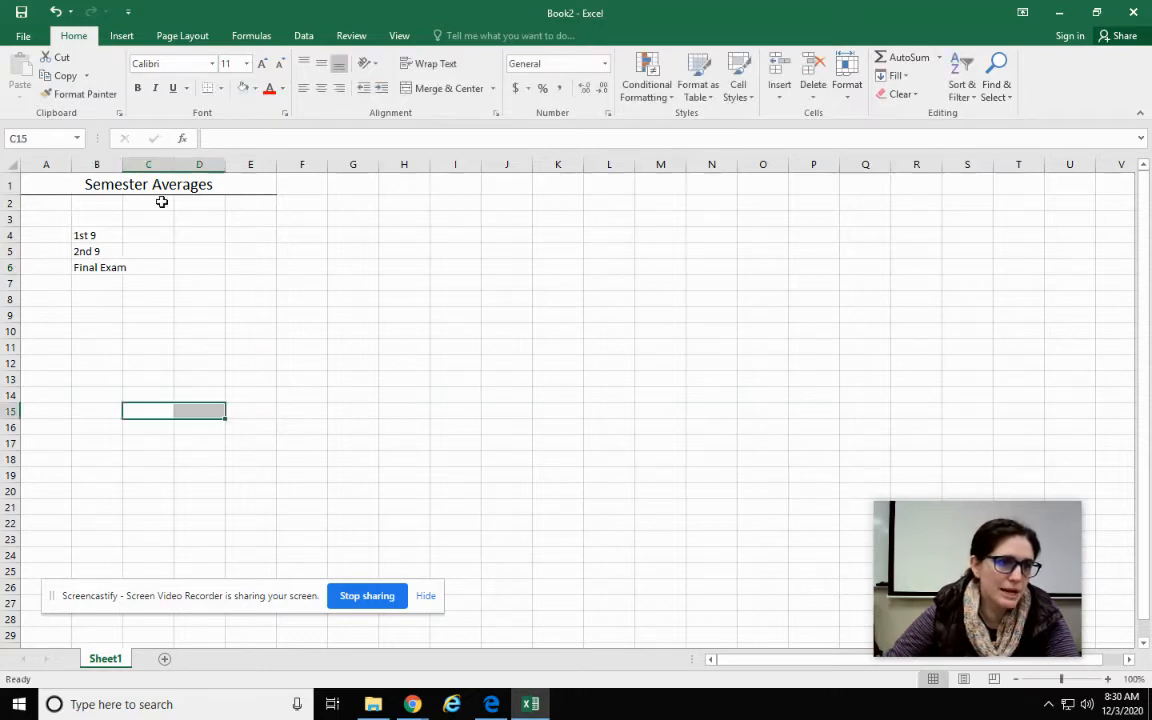
pyautogui.moveTo(123, 166); pyautogui.dragTo(137, 166)
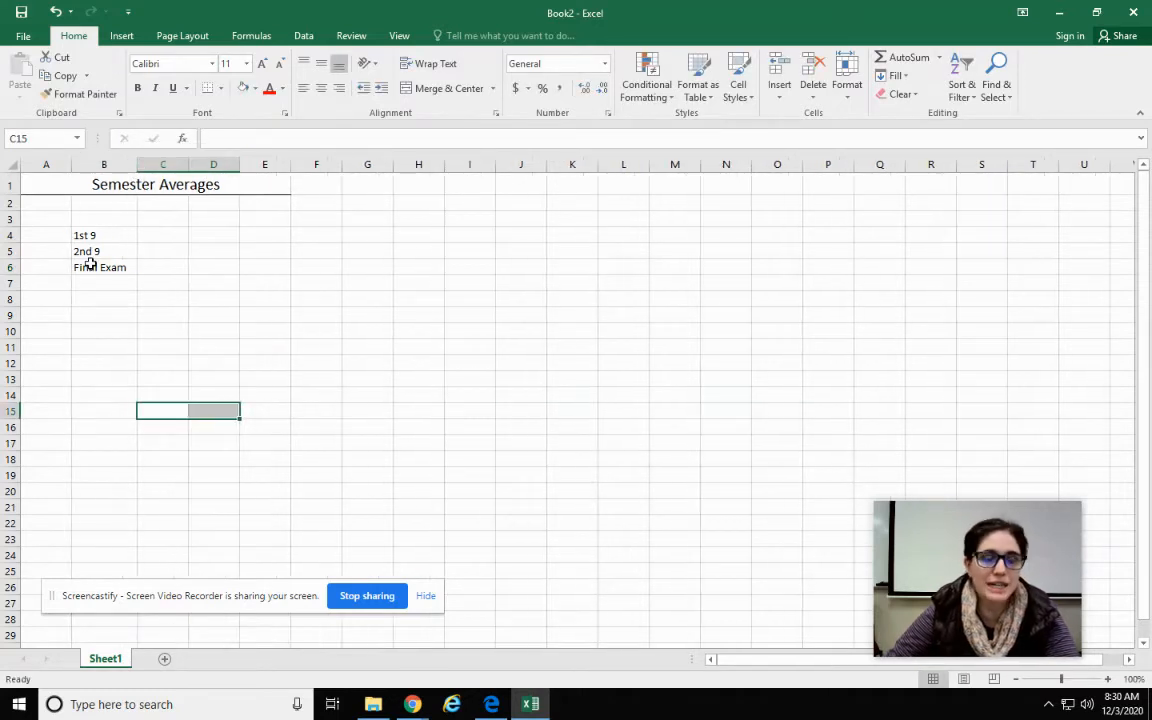
# Enter the heading "weight" in C3 with the values 40%, 40% and 20% in the three cells below
pyautogui.click(160, 217)
pyautogui.write('weight')
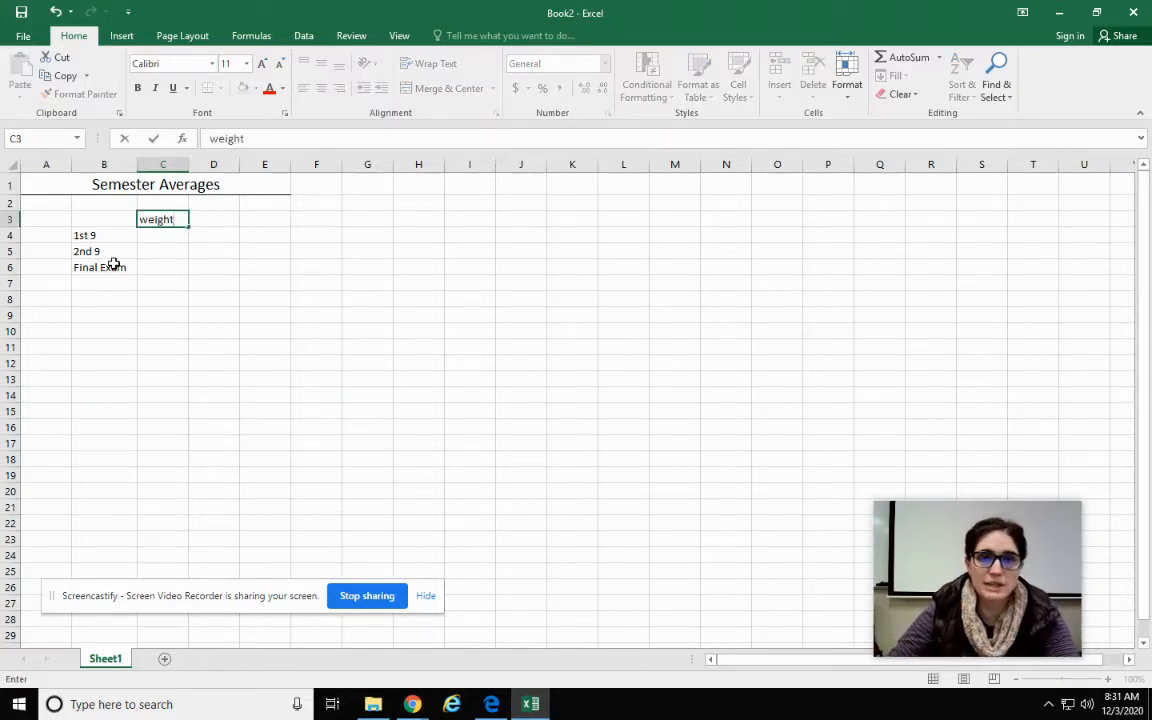
pyautogui.press('Return')
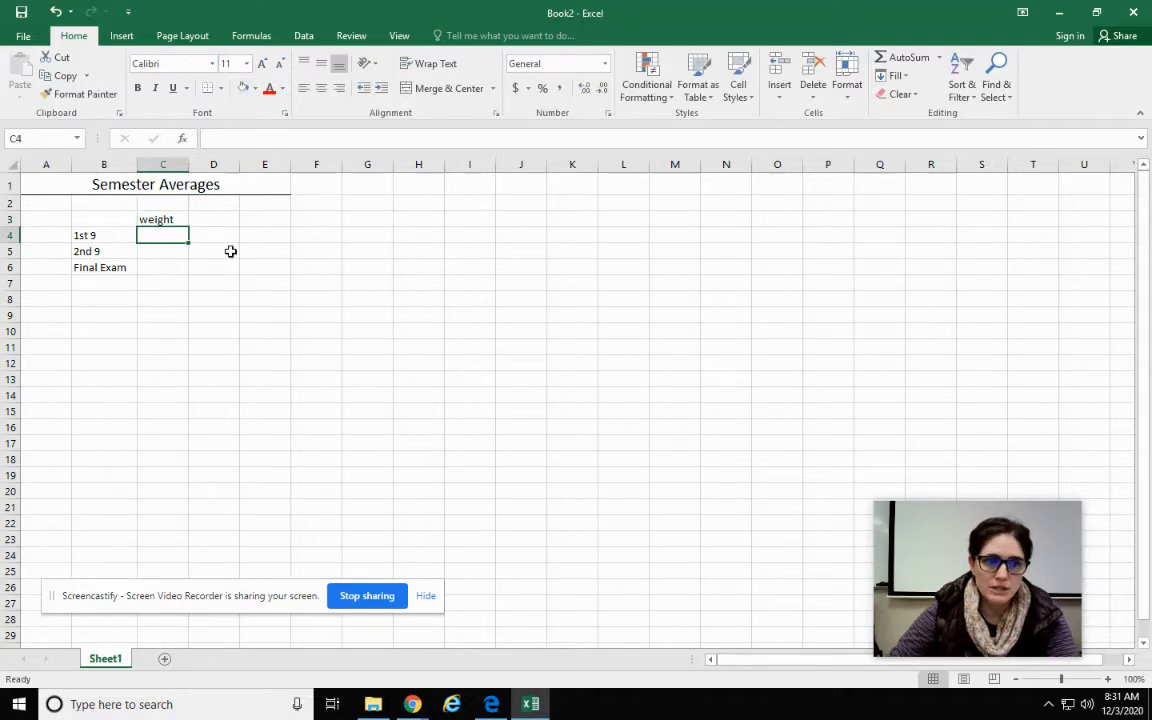
pyautogui.write('40%')
pyautogui.press('Return')
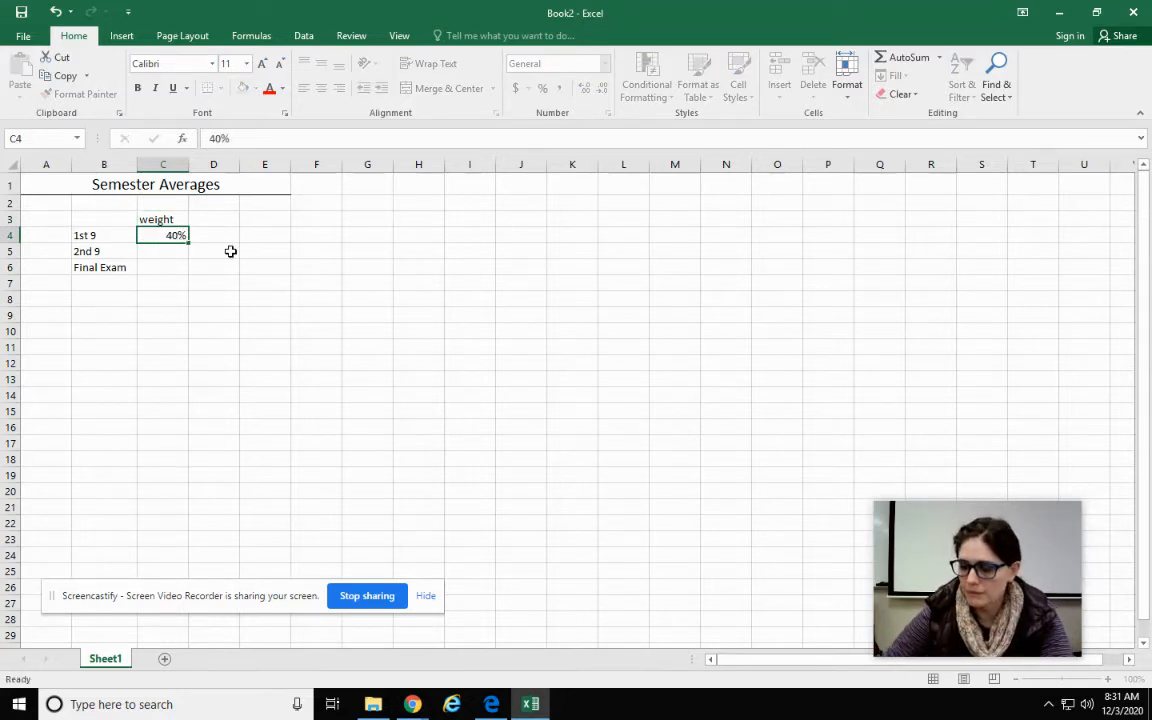
pyautogui.write('40%')
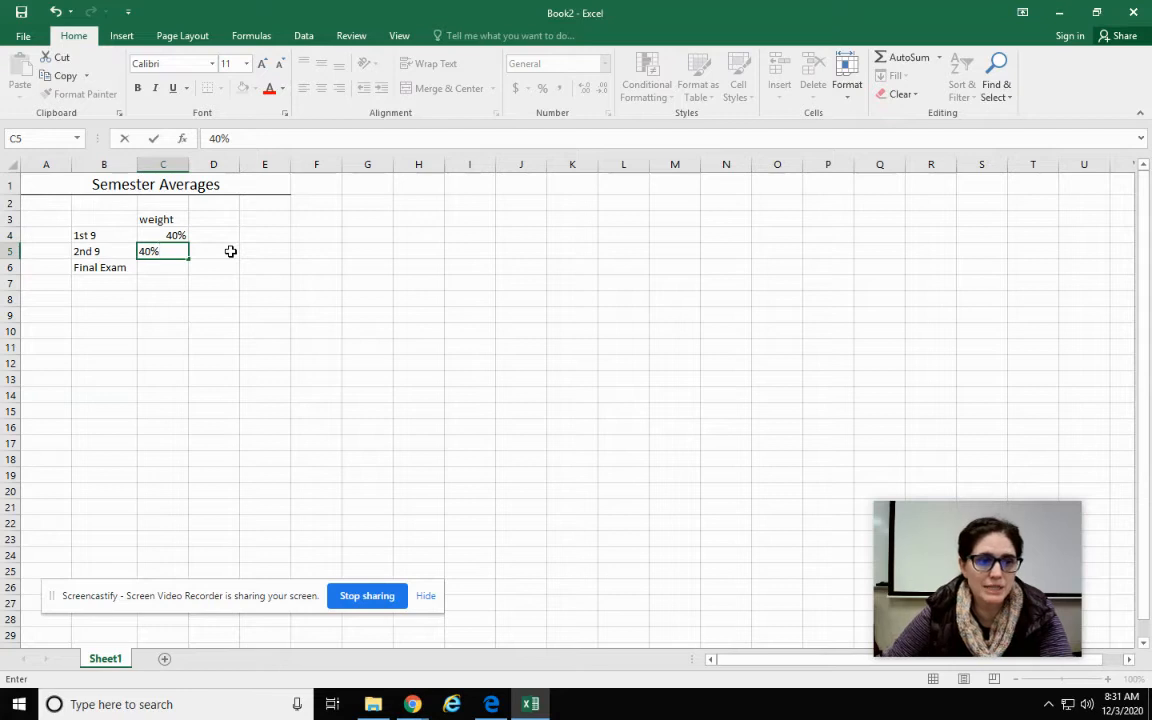
pyautogui.press('Return')
pyautogui.write('20%')
pyautogui.click(243, 298)
# Enter the heading "grade" in D3 with the values 80, 96 and 70 in the three cells below
pyautogui.click(223, 214)
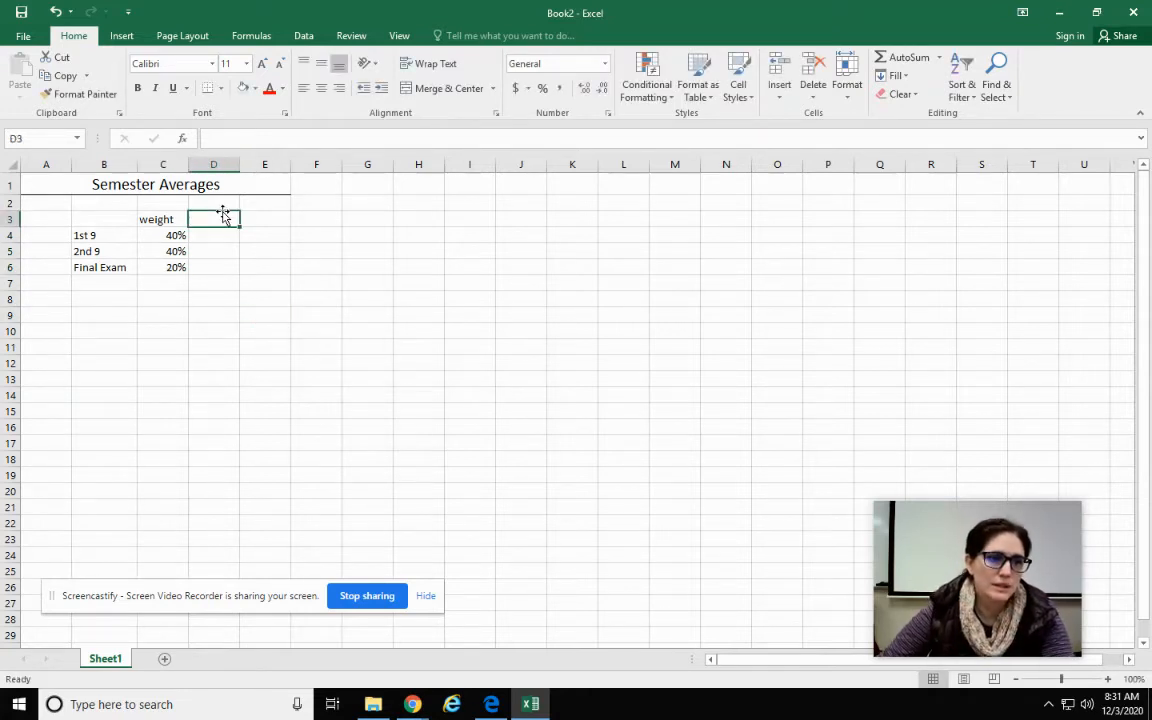
pyautogui.write('grade')
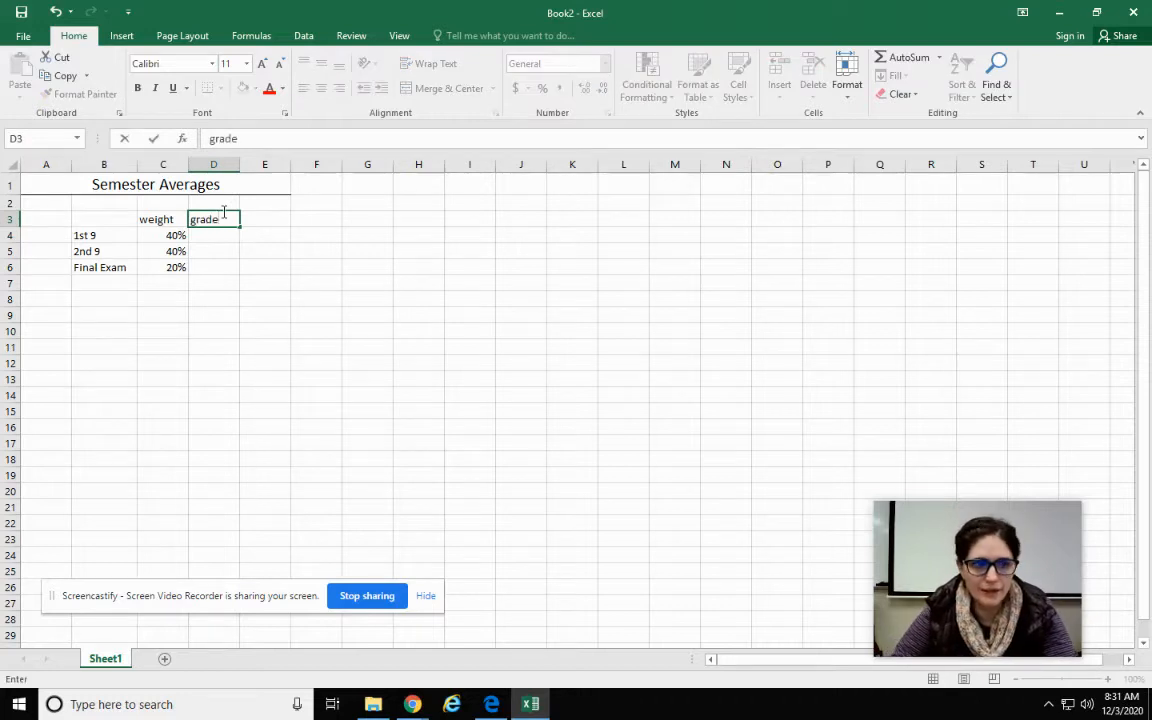
pyautogui.press('Return')
pyautogui.write('80')
pyautogui.press('Return')
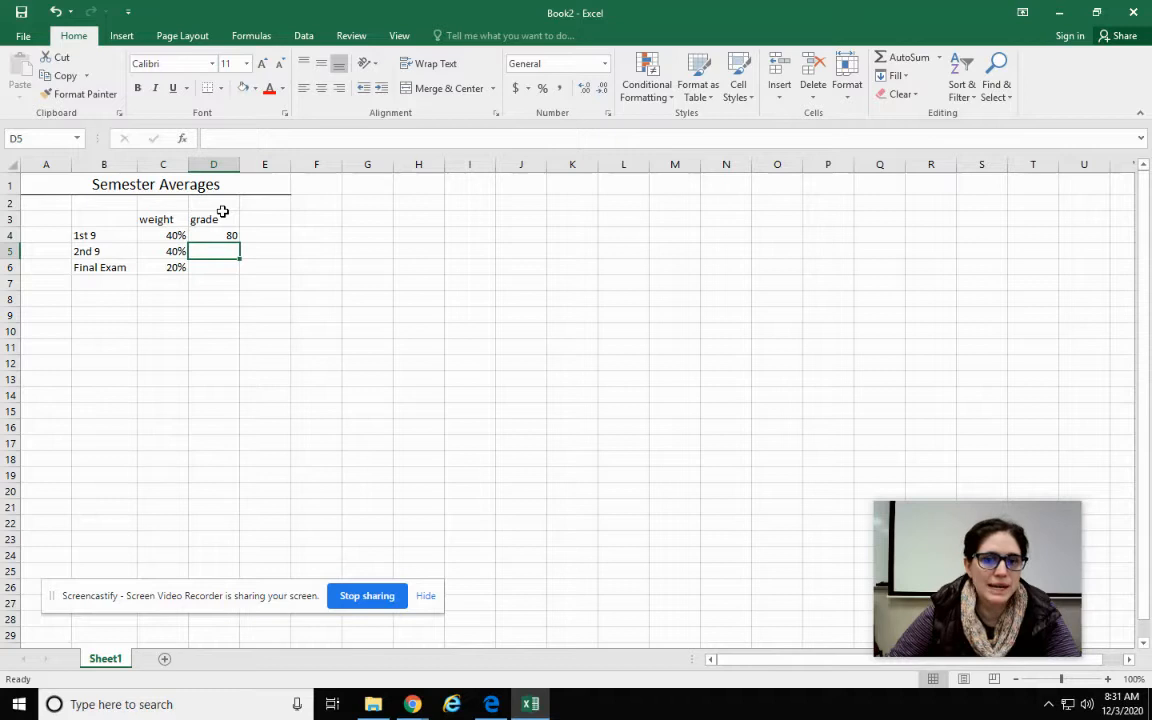
pyautogui.write('96')
pyautogui.press('Return')
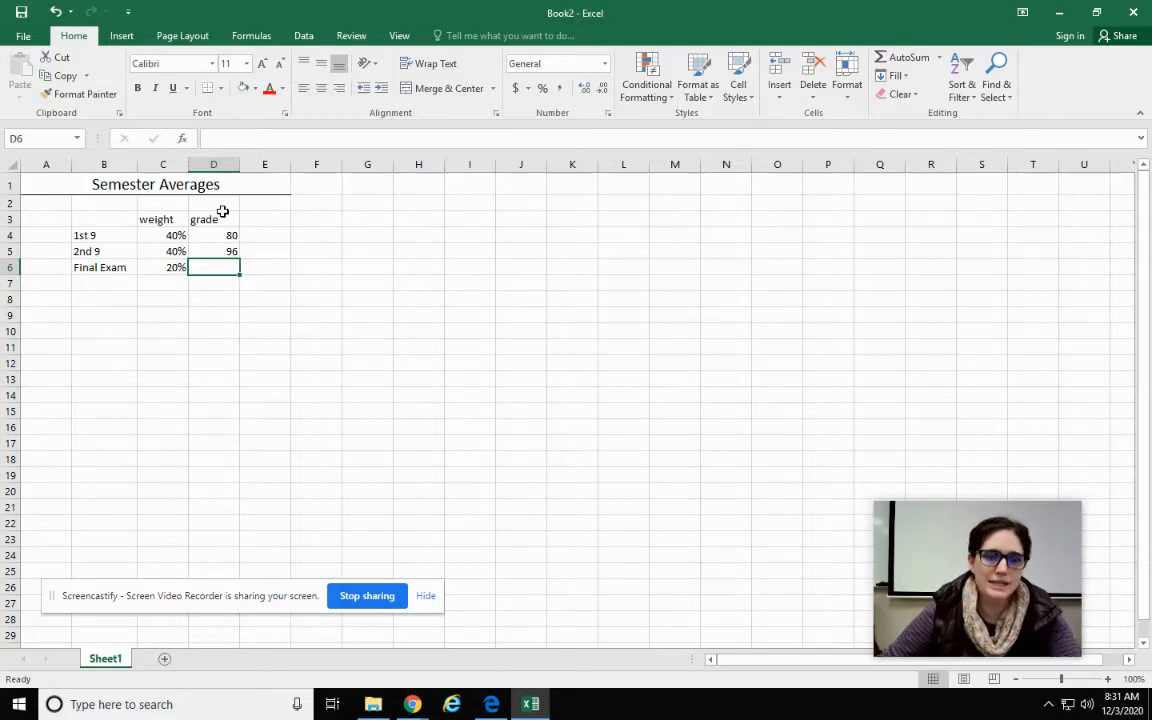
pyautogui.write('70')
pyautogui.click(258, 343)
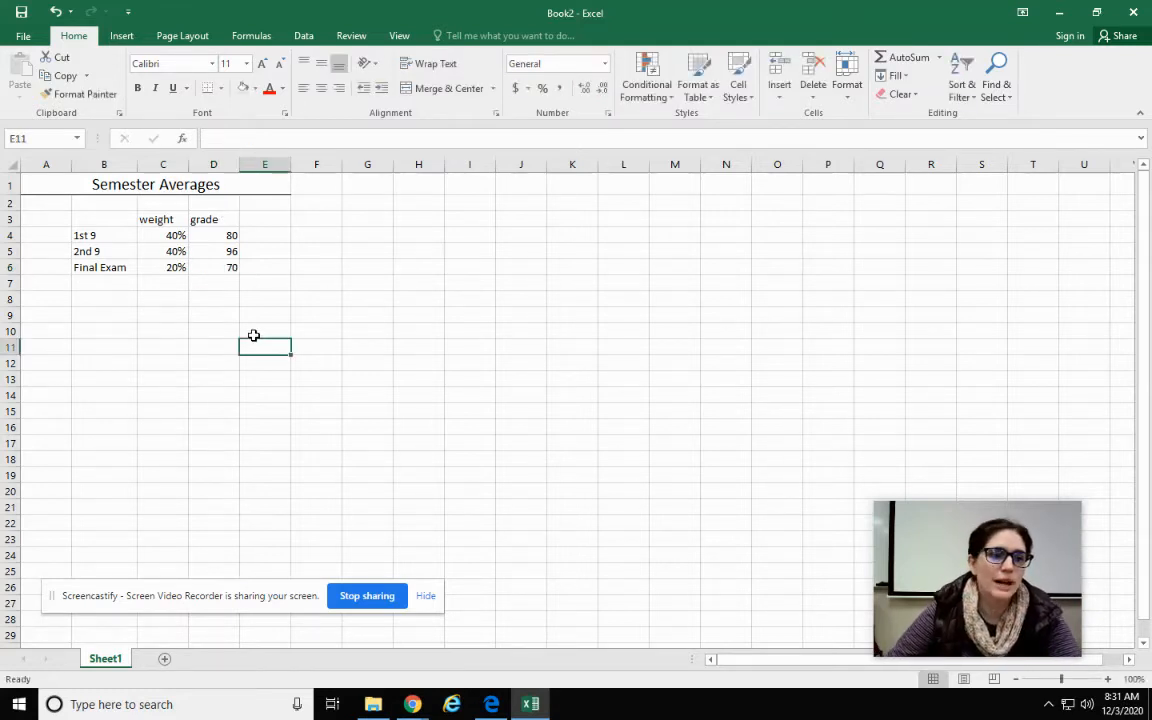
# Add the label "Average" in cell D8, below the grade column
pyautogui.click(215, 299)
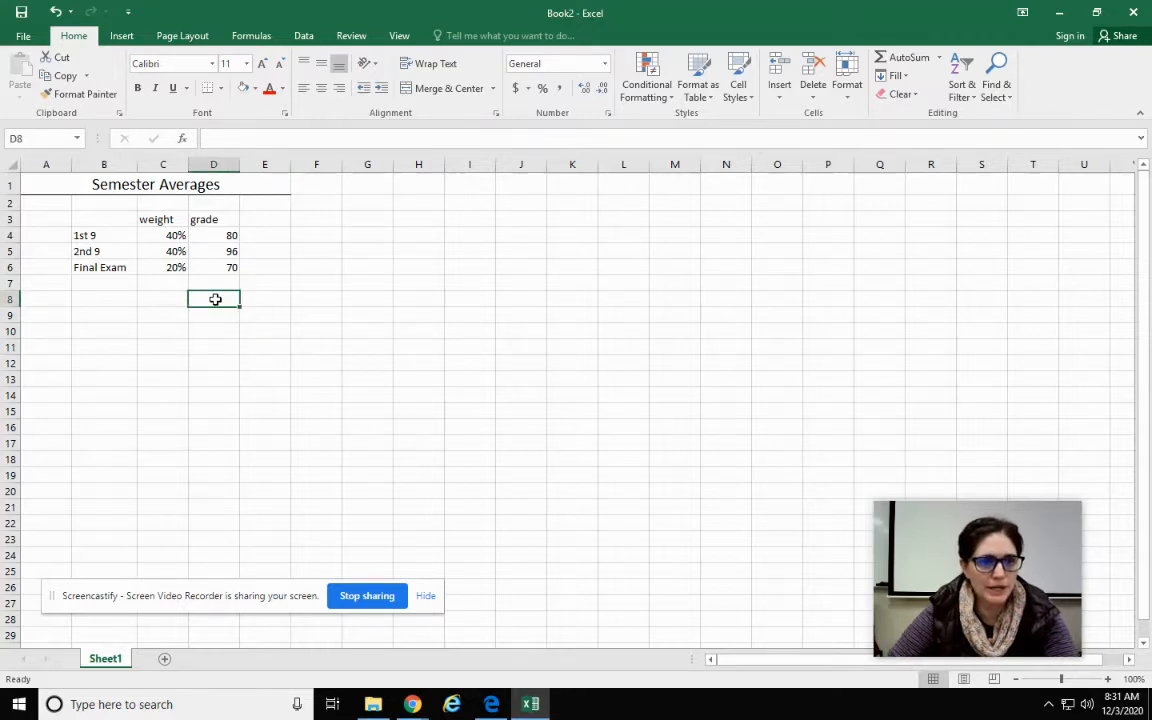
pyautogui.write('Average')
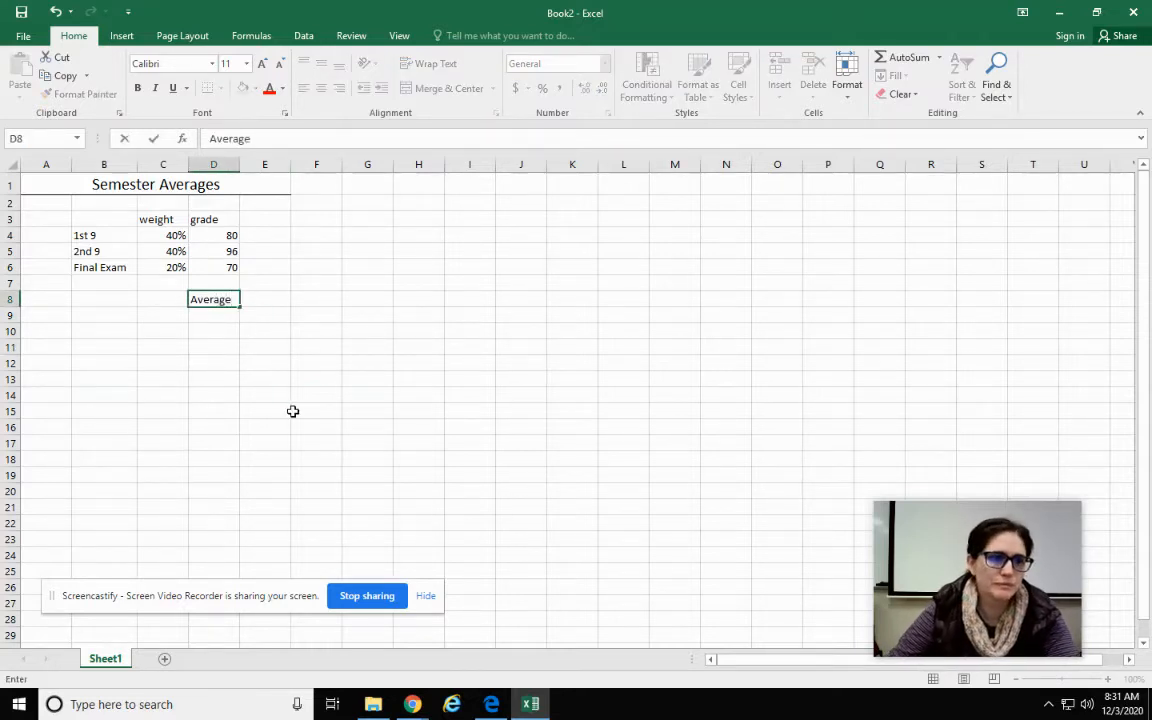
pyautogui.click(292, 411)
# Enter the heading "weight x grade" in cell E3
pyautogui.click(283, 222)
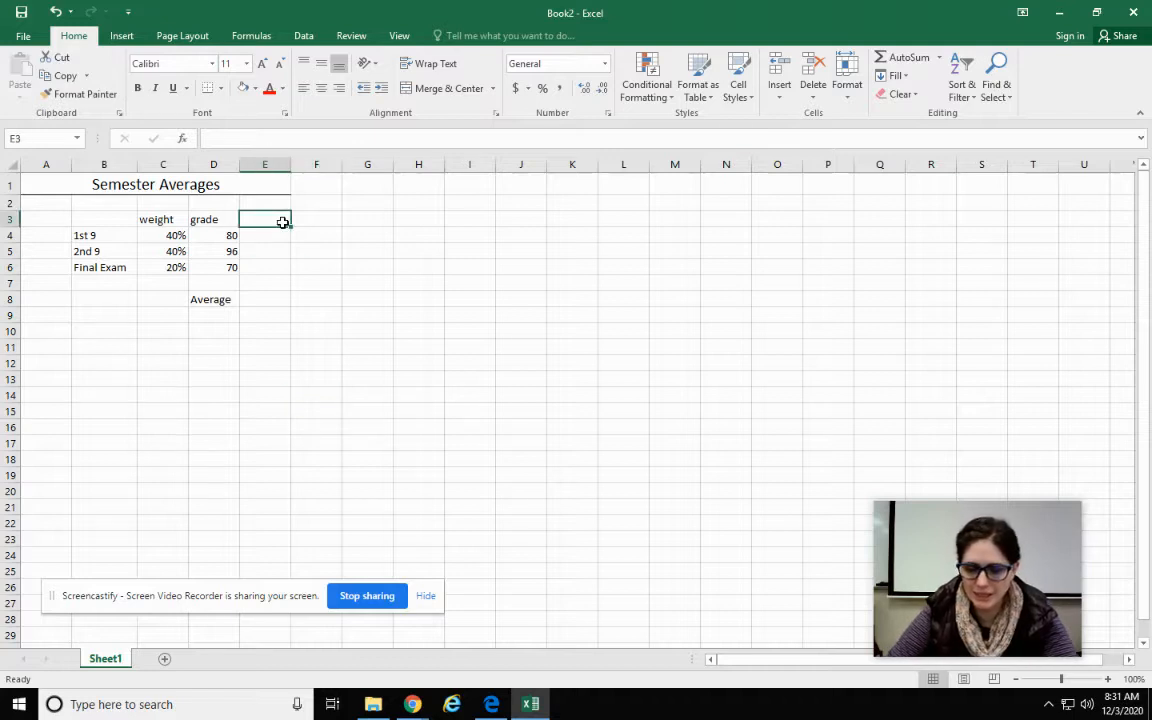
pyautogui.write('weight x grade')
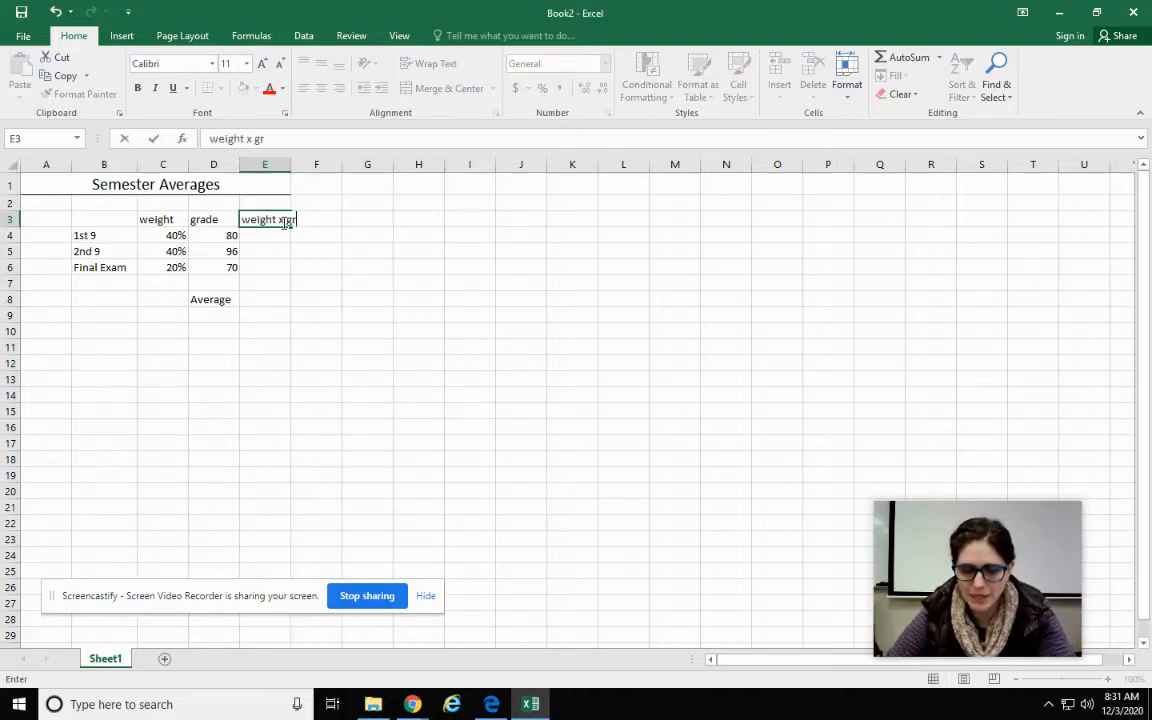
pyautogui.click(358, 287)
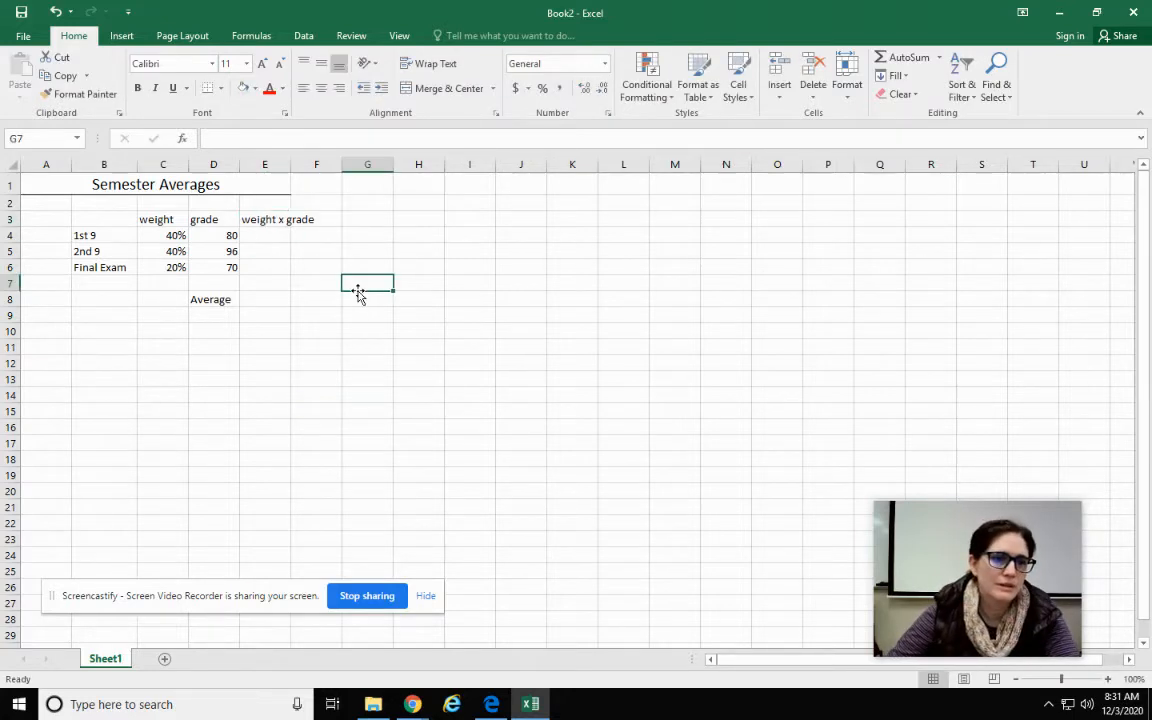
# Set the heading in E3 to "wt x grade" and widen column E to fit it
pyautogui.click(260, 219)
pyautogui.write('wt x')
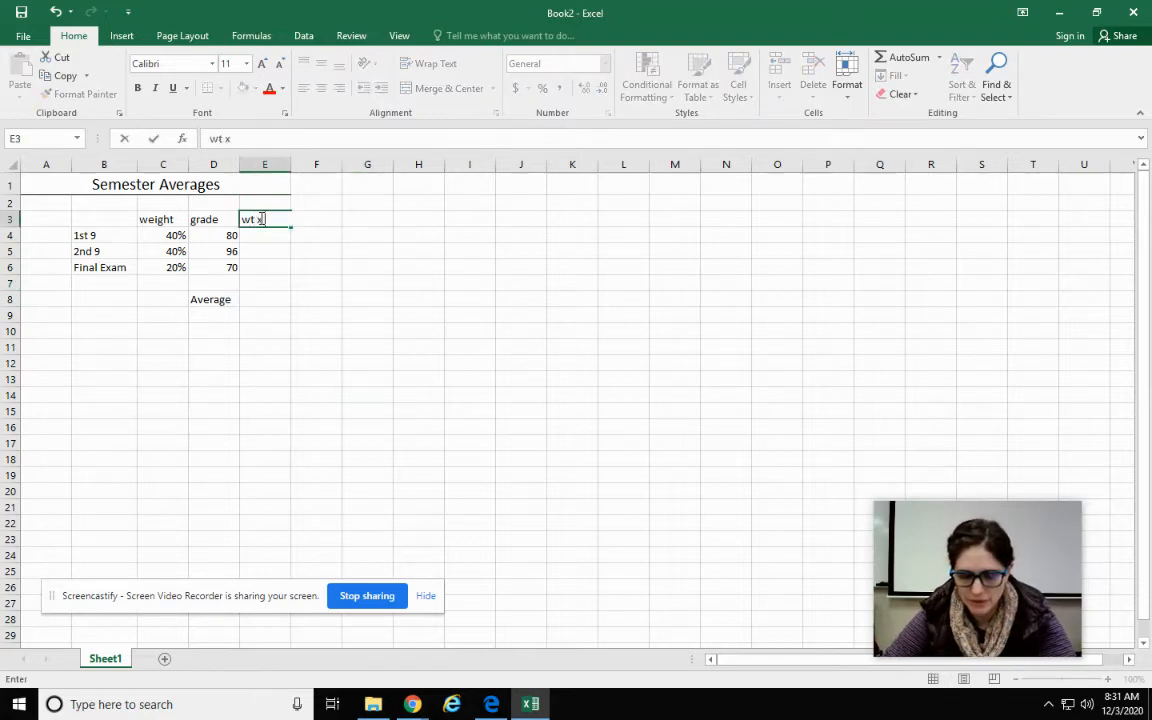
pyautogui.write(' grade')
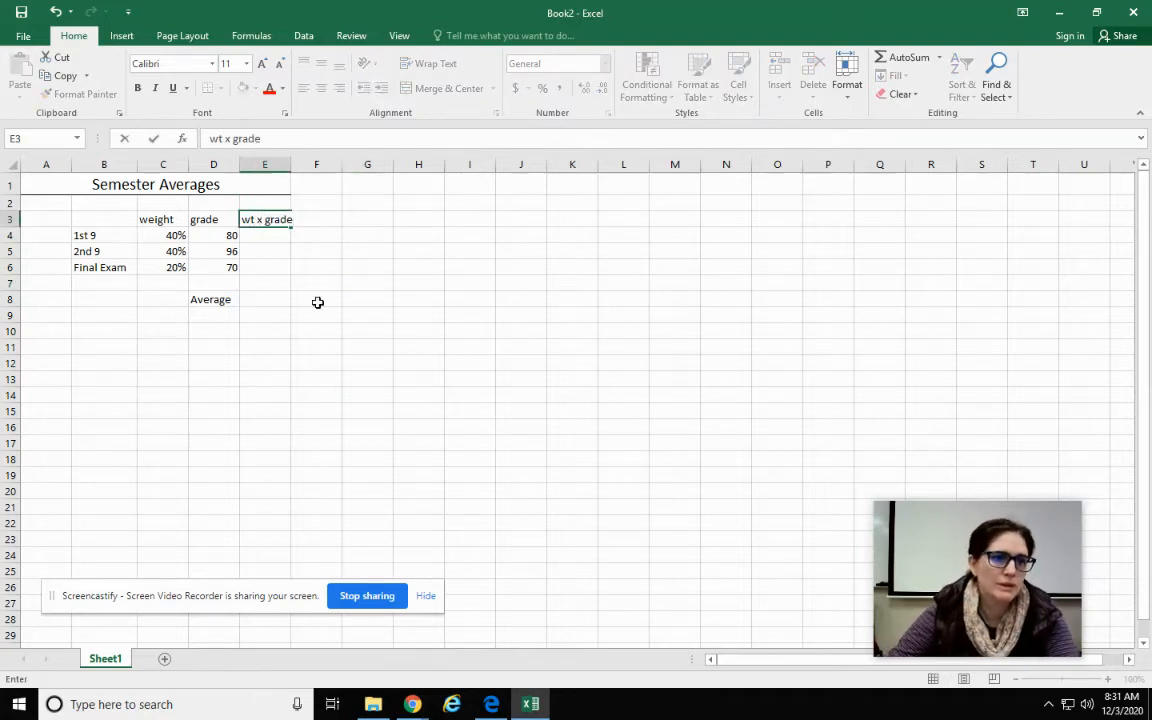
pyautogui.click(316, 300)
pyautogui.moveTo(291, 163); pyautogui.dragTo(298, 163)
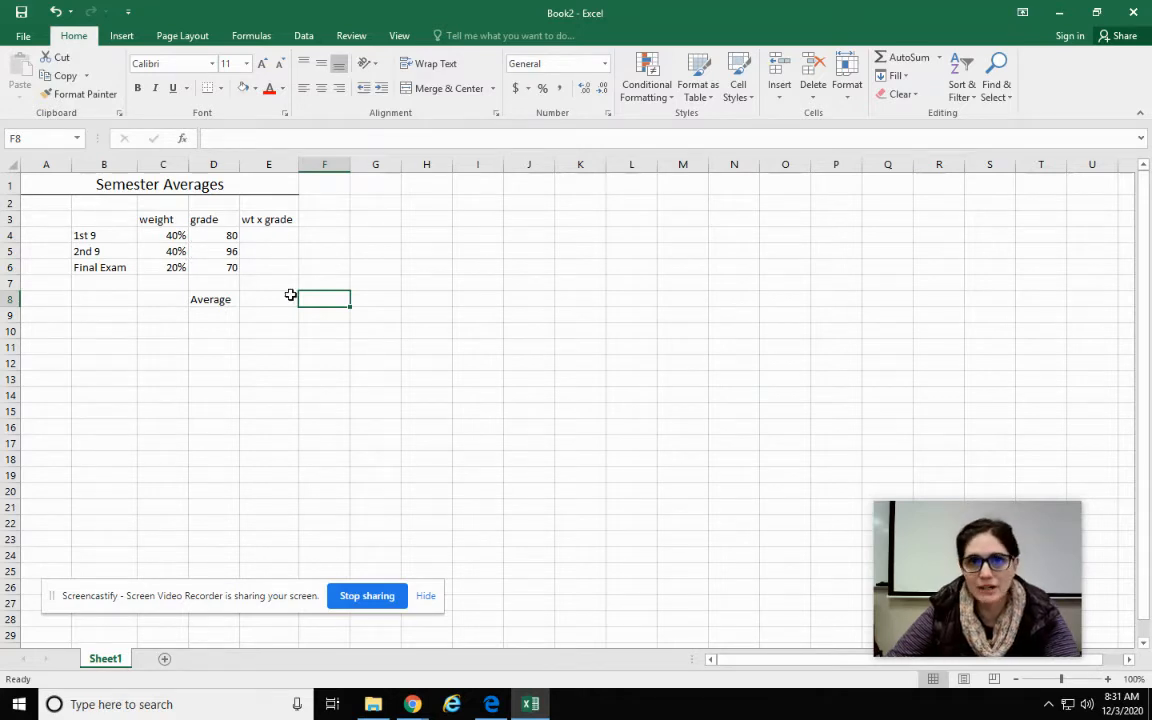
# Calculate the weighted grade for the 1st 9 row in E4 with the formula =C4*D4
pyautogui.click(260, 234)
pyautogui.write('=')
pyautogui.click(155, 235)
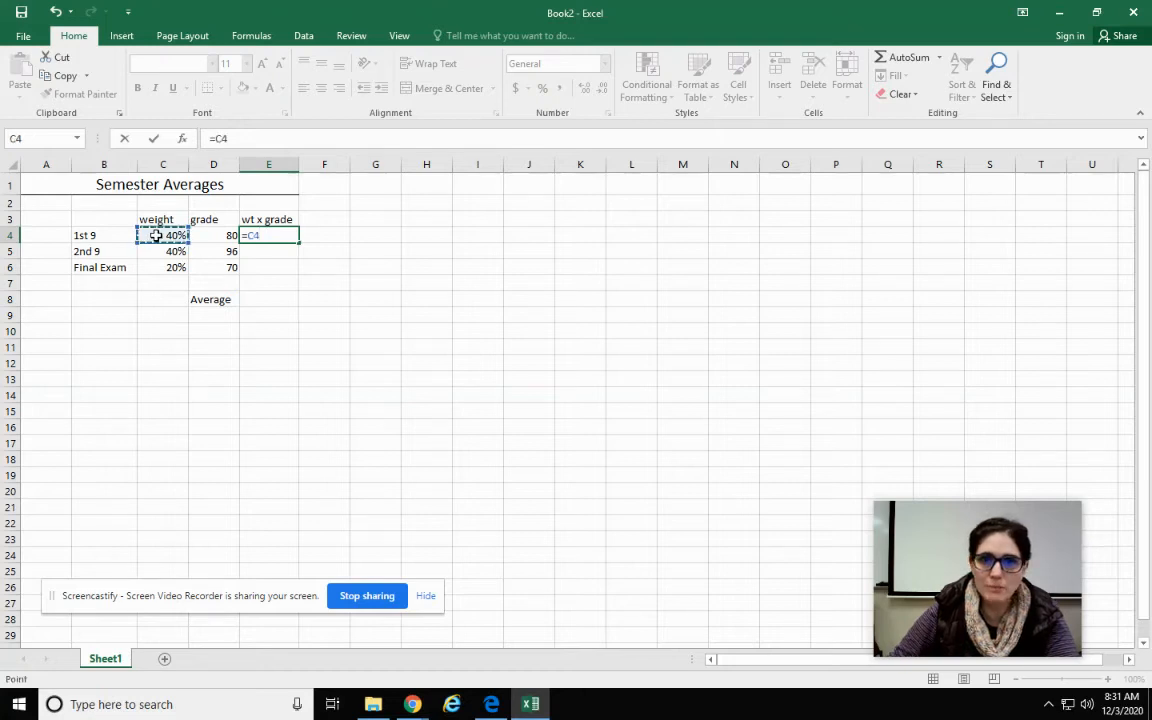
pyautogui.write('*')
pyautogui.click(213, 236)
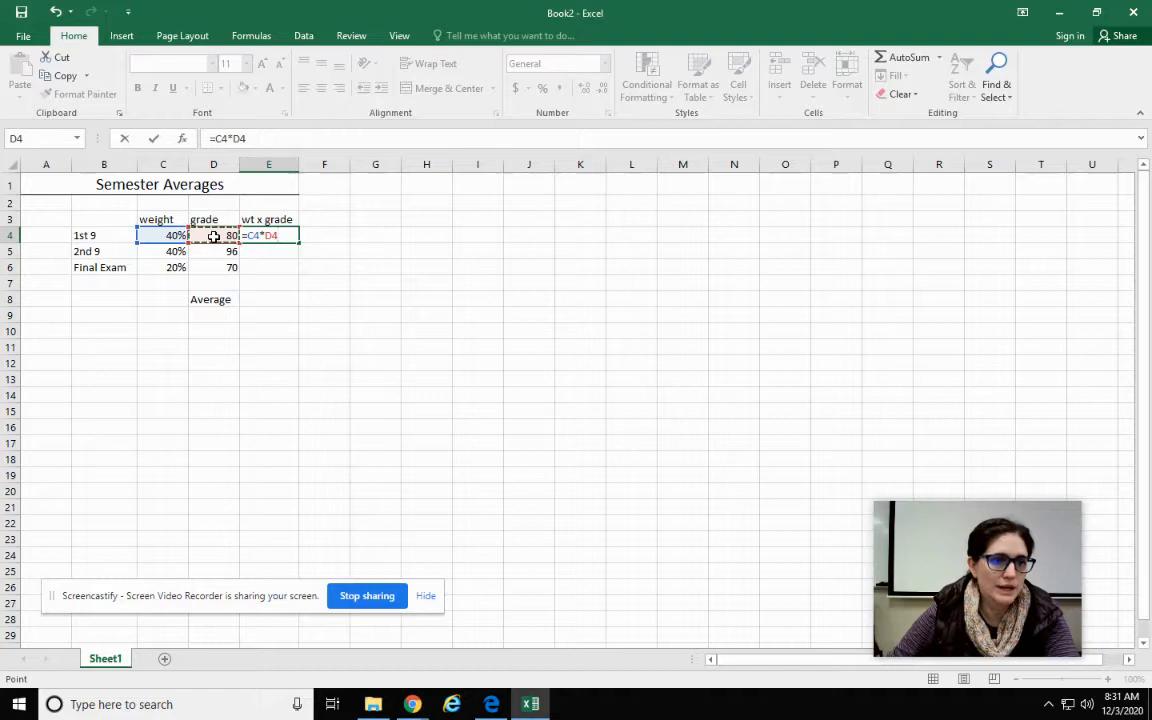
pyautogui.press('Return')
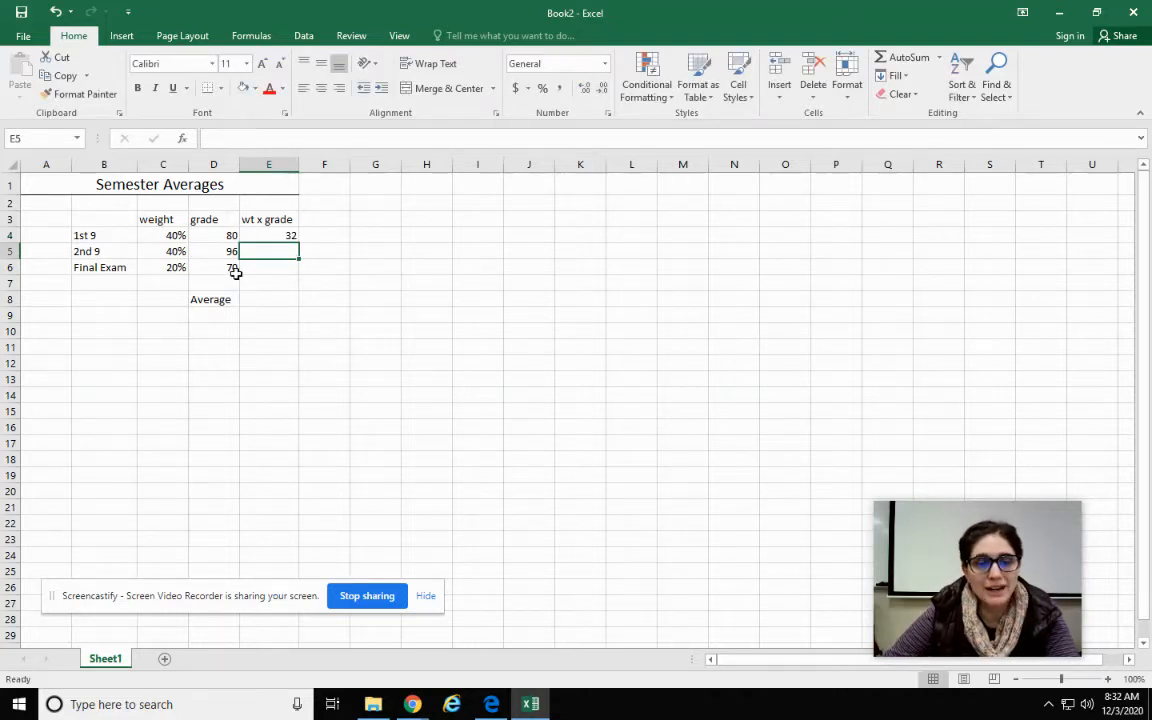
# Copy the weighted grade formula in E4 down to E5 and E6 for the 2nd 9 and Final Exam rows
pyautogui.click(259, 236)
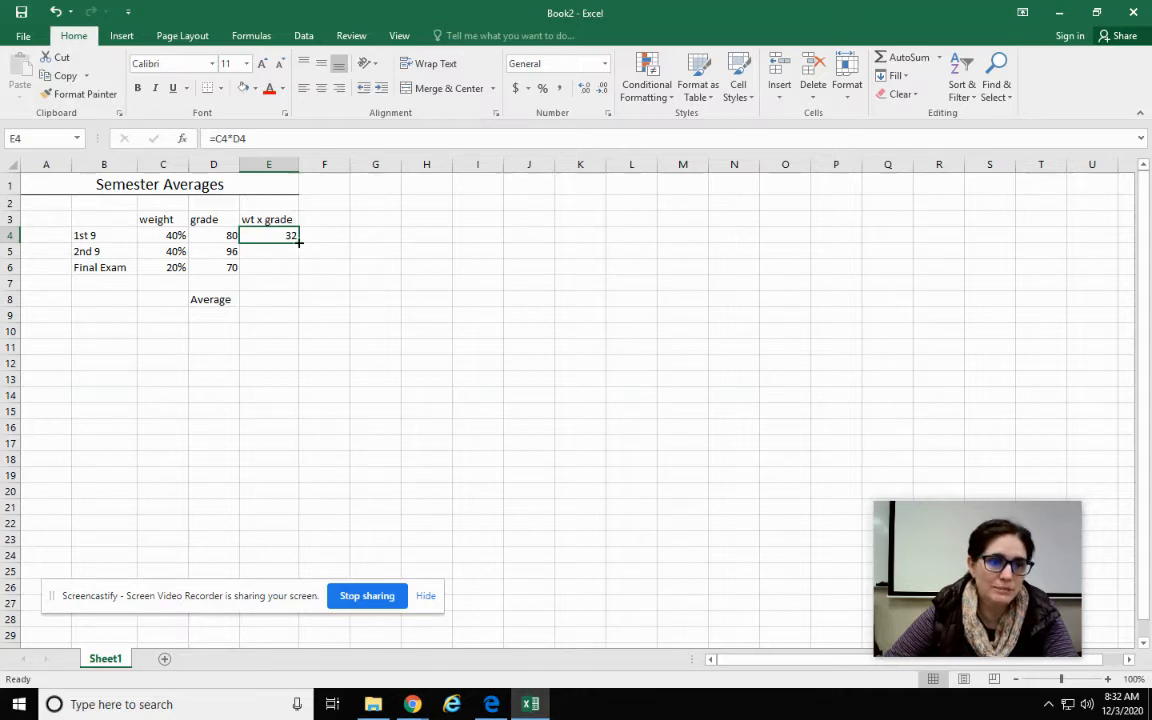
pyautogui.moveTo(298, 241); pyautogui.dragTo(293, 268)
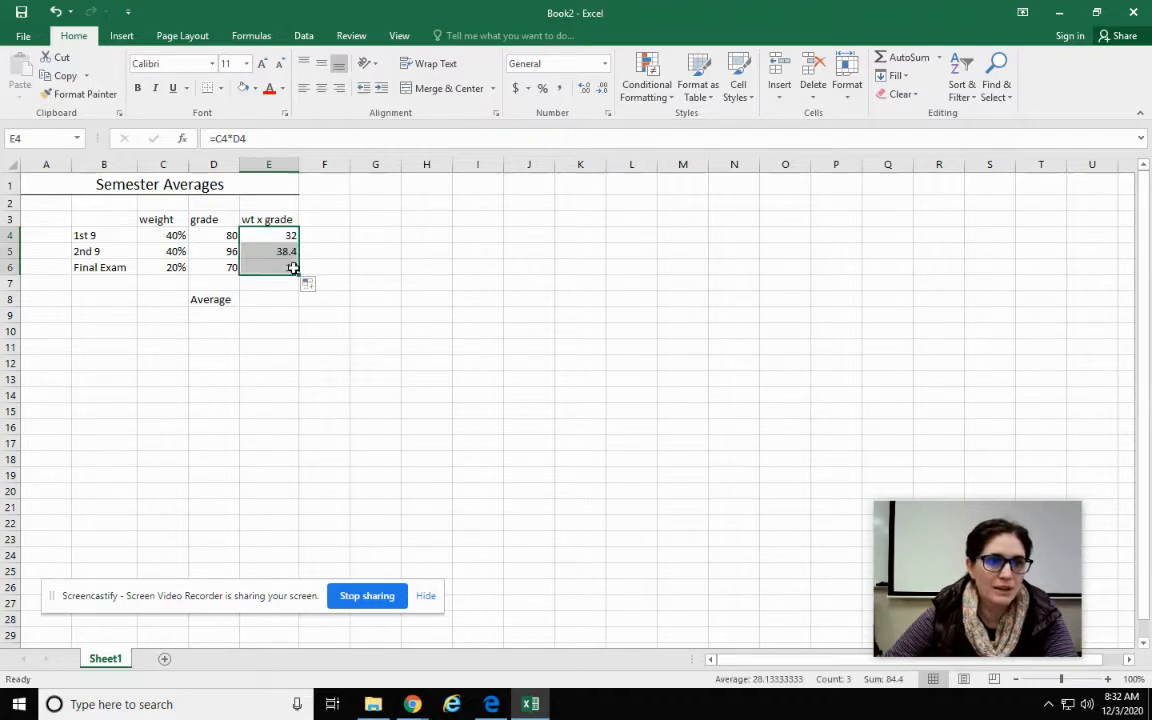
pyautogui.click(340, 322)
pyautogui.click(267, 301)
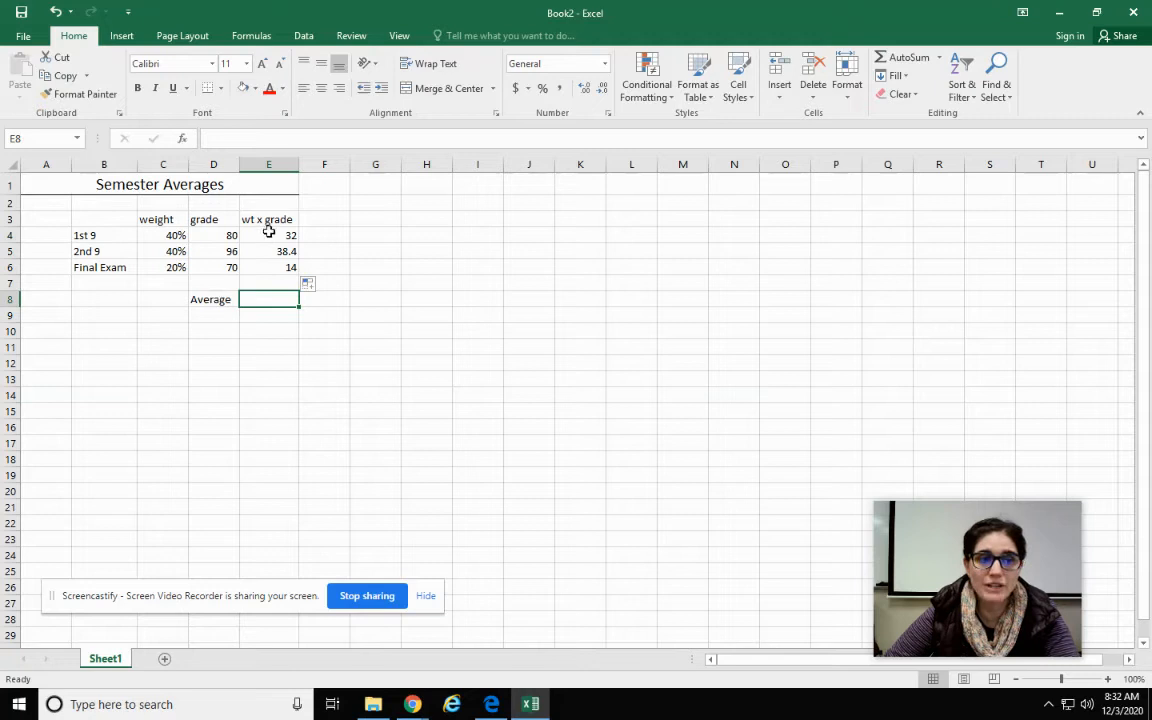
pyautogui.write('=')
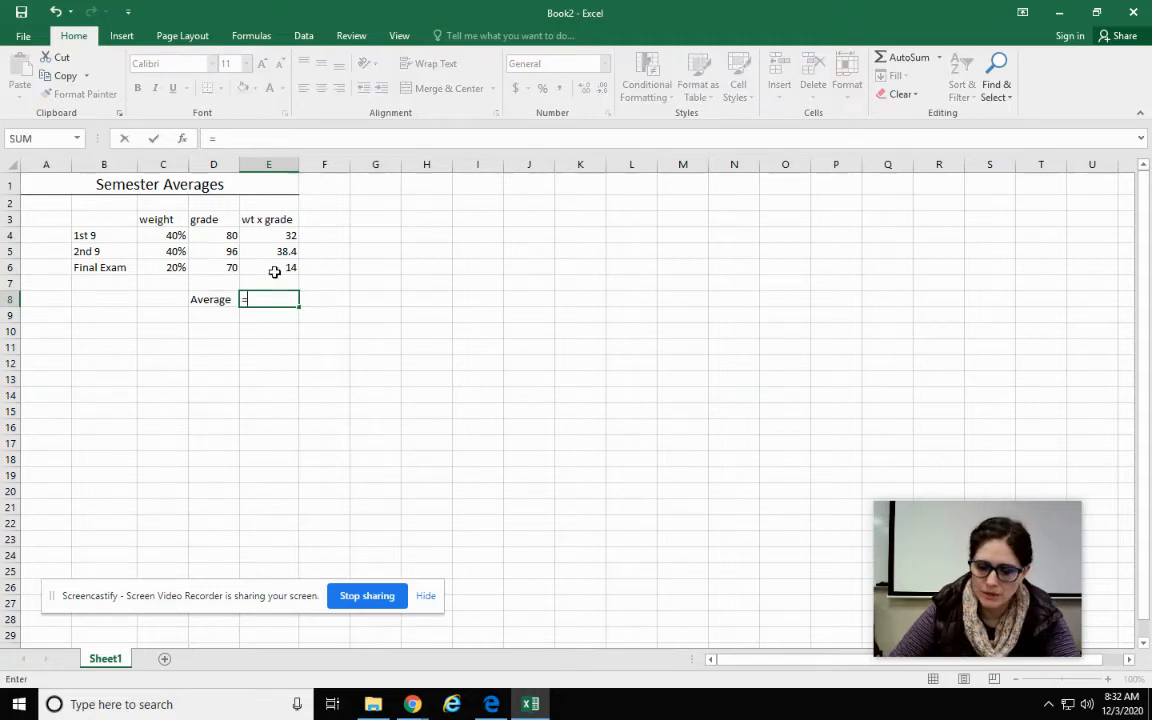
pyautogui.write('sum(')
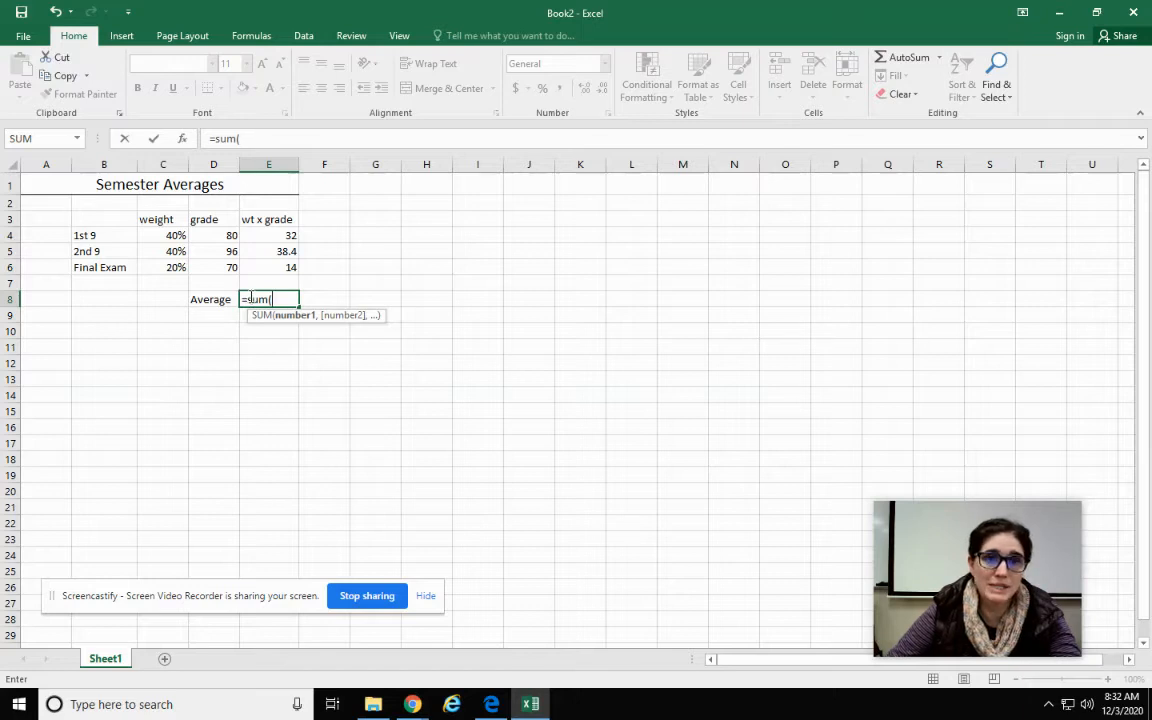
pyautogui.press('BackSpace')
pyautogui.press('BackSpace')
pyautogui.press('BackSpace')
pyautogui.press('BackSpace')
pyautogui.press('BackSpace')
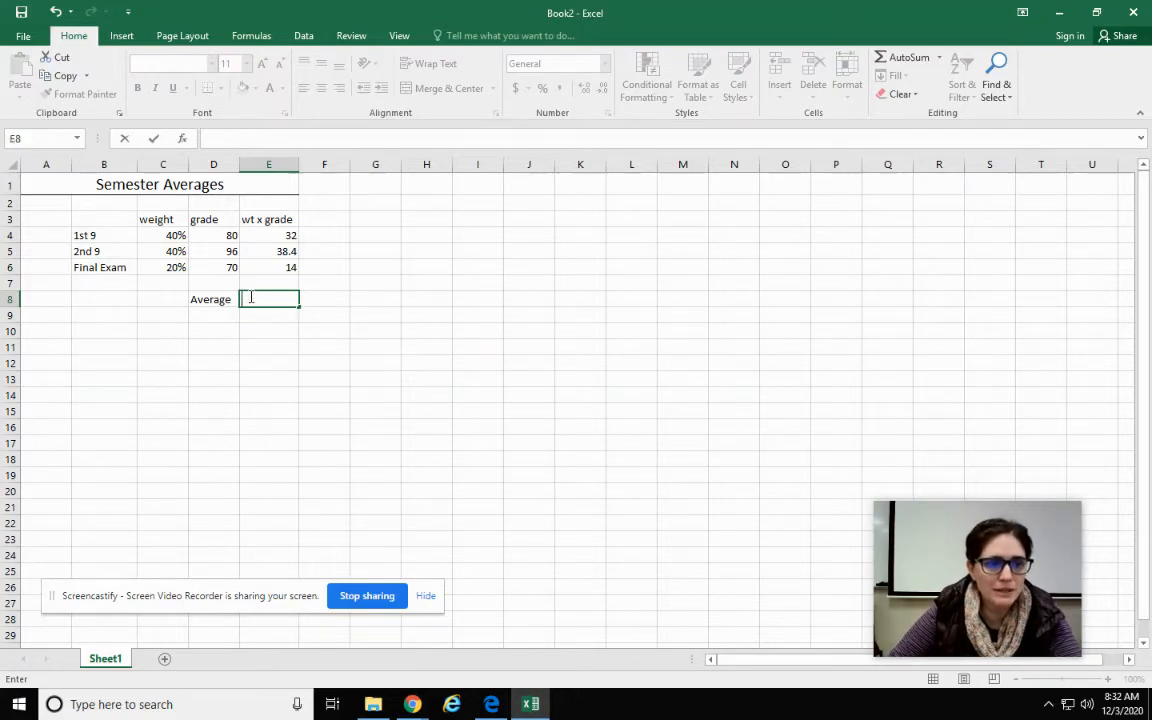
# Try to enter a sum of E4:E6 in E8 without the equals sign, and undo the stray entry in E4
pyautogui.write('sum(')
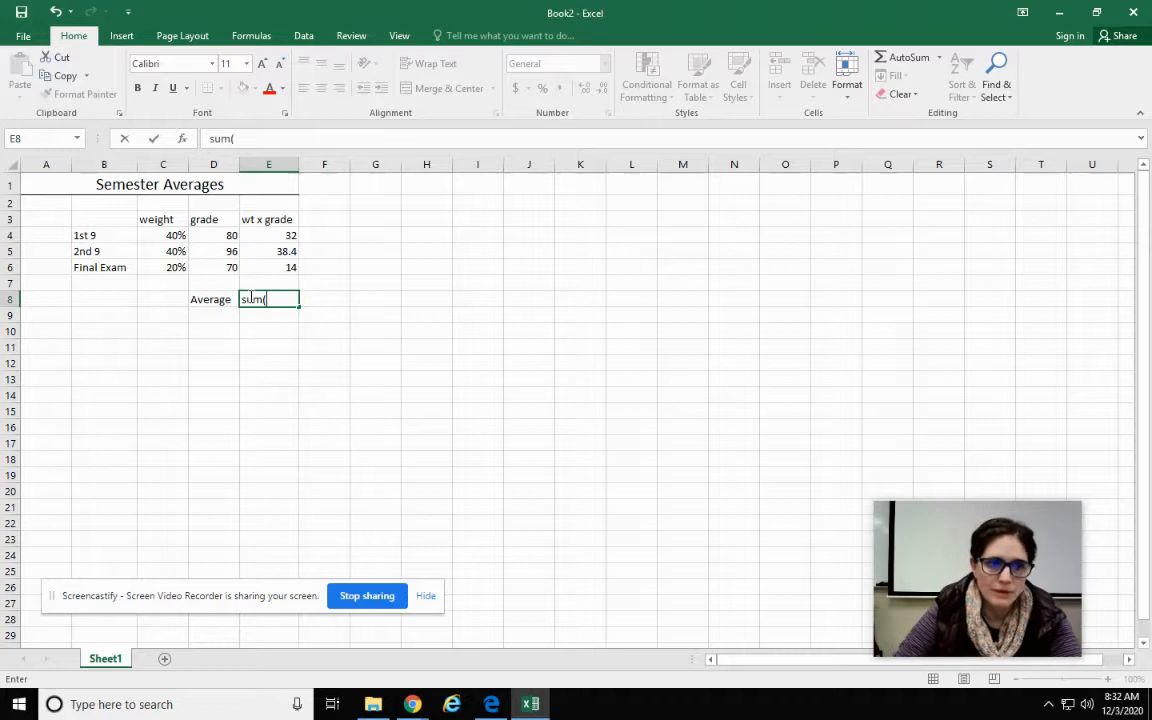
pyautogui.moveTo(277, 235); pyautogui.dragTo(278, 267)
pyautogui.write(')')
pyautogui.press('Return')
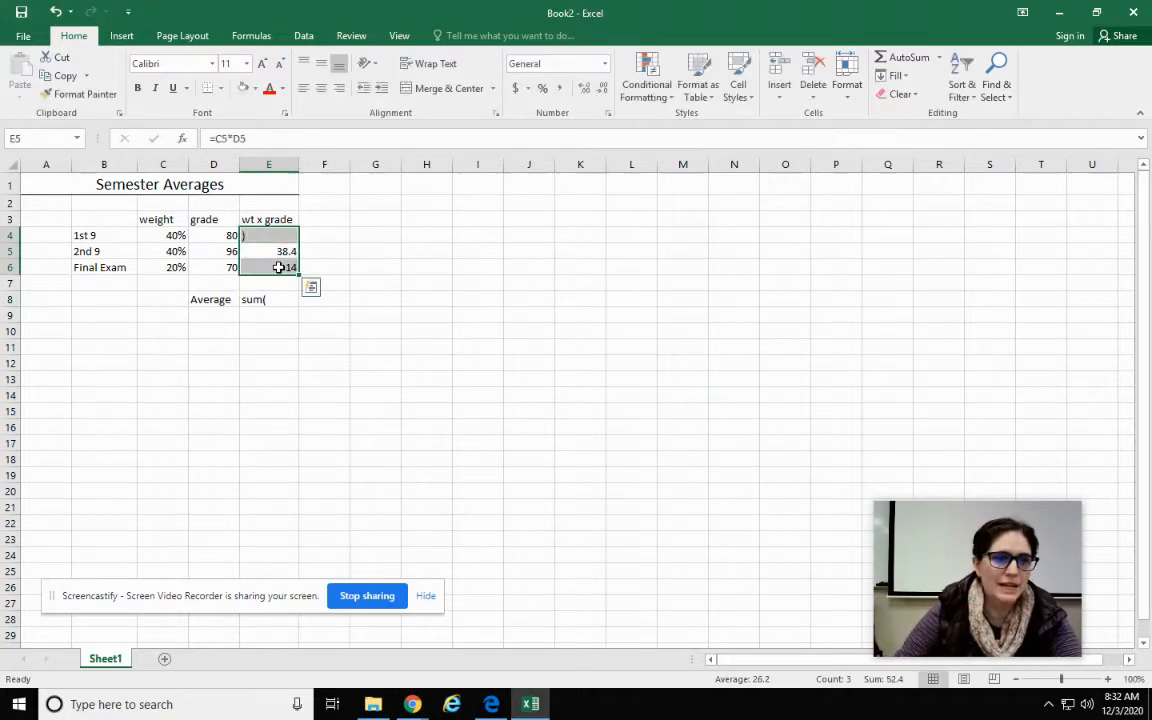
pyautogui.click(329, 316)
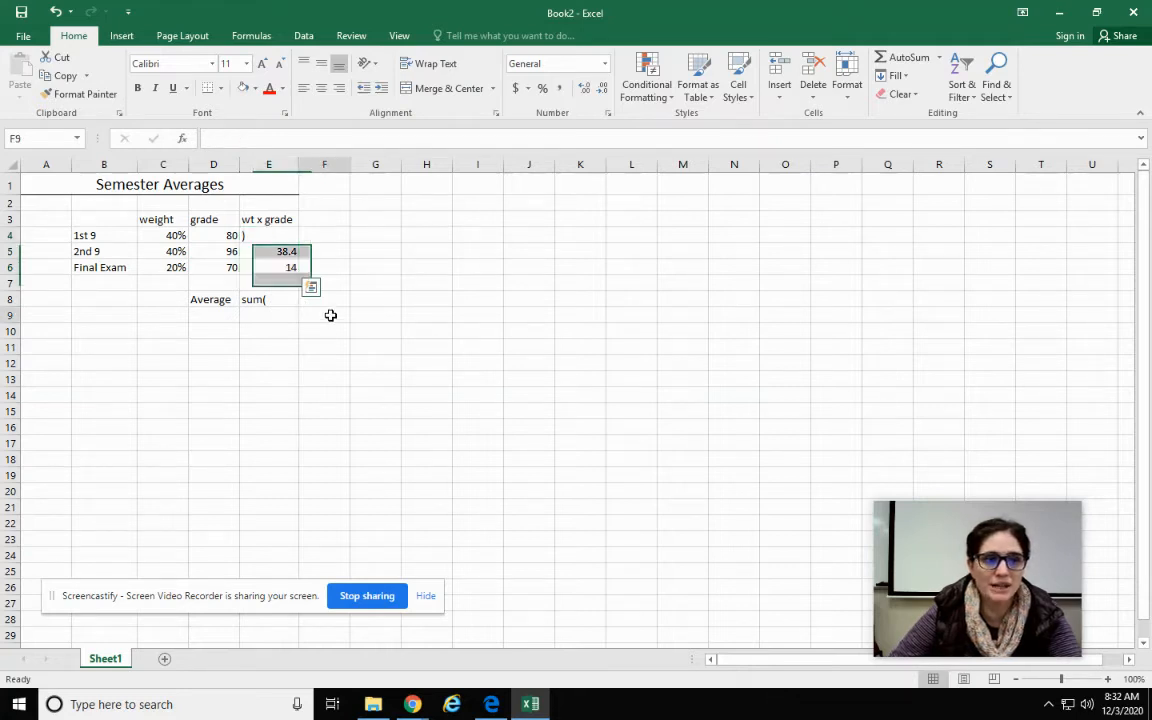
pyautogui.hotkey('ctrl', 'z')
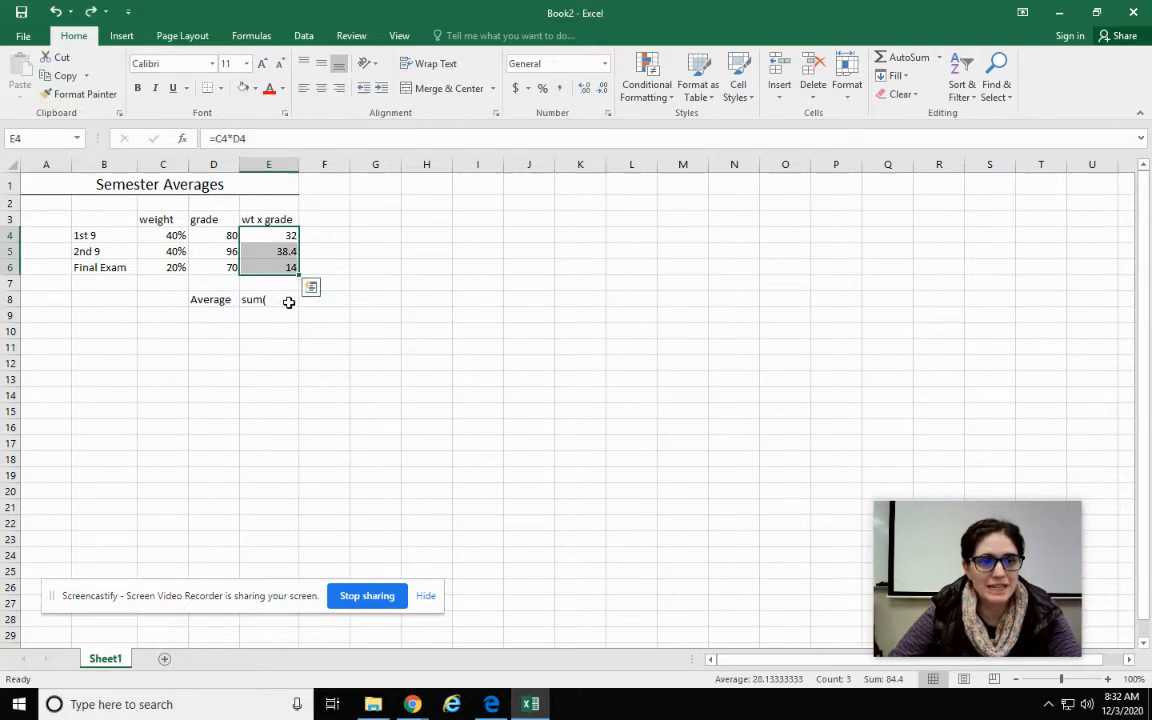
# Calculate the weighted average in E8 with the formula =SUM(E4:E6), and check the formulas in E4:E6
pyautogui.click(283, 305)
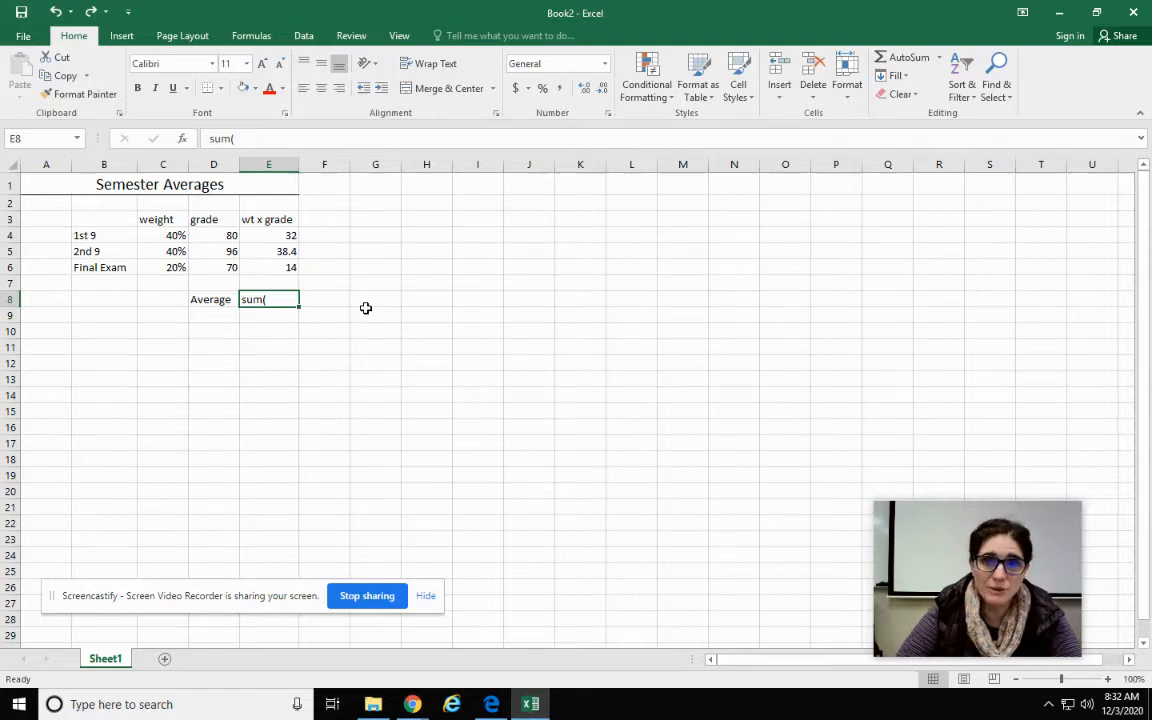
pyautogui.write('=')
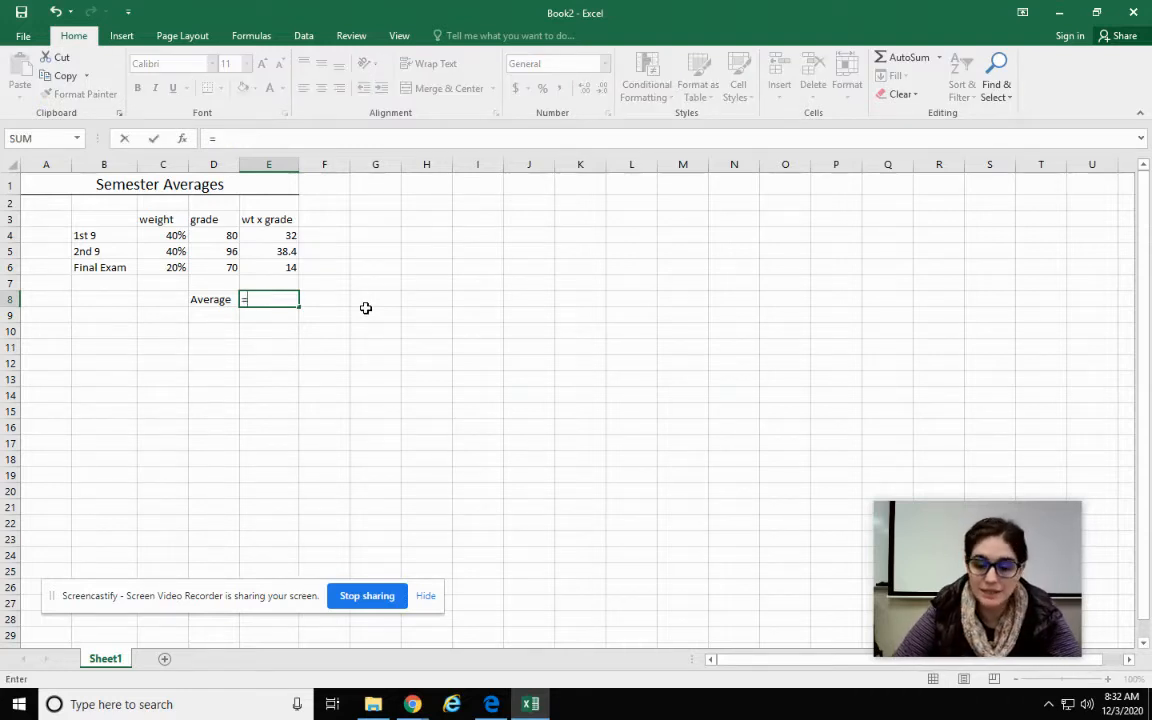
pyautogui.write('sum(')
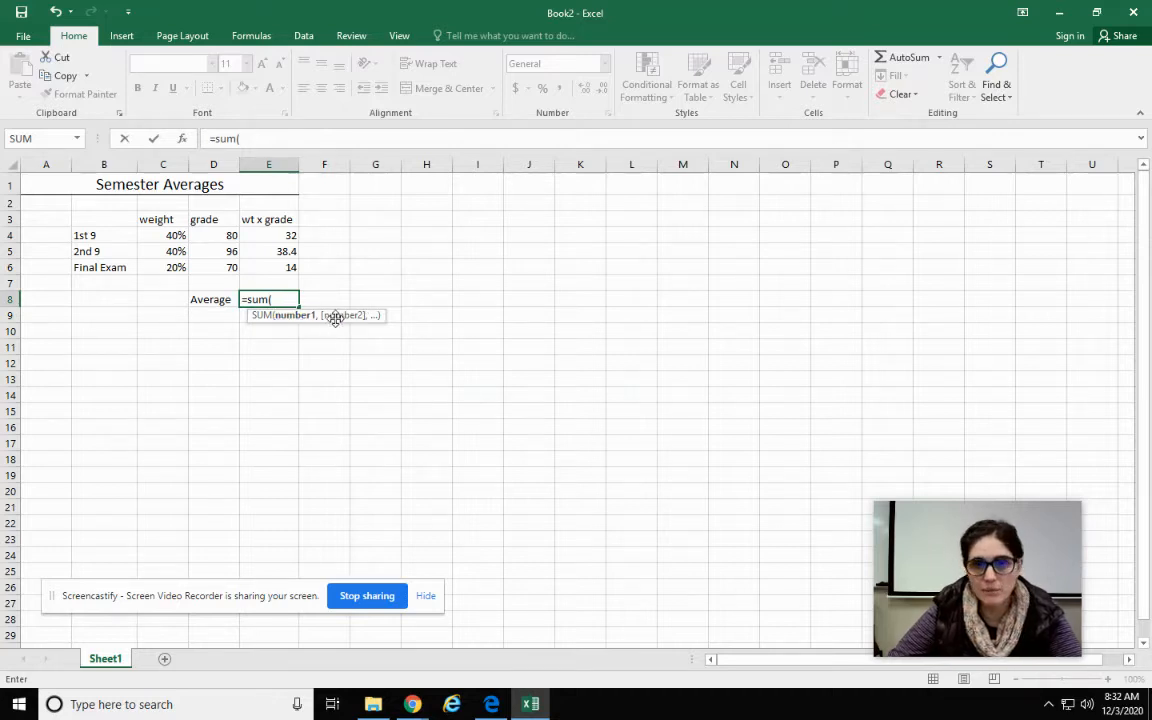
pyautogui.moveTo(277, 235); pyautogui.dragTo(278, 267)
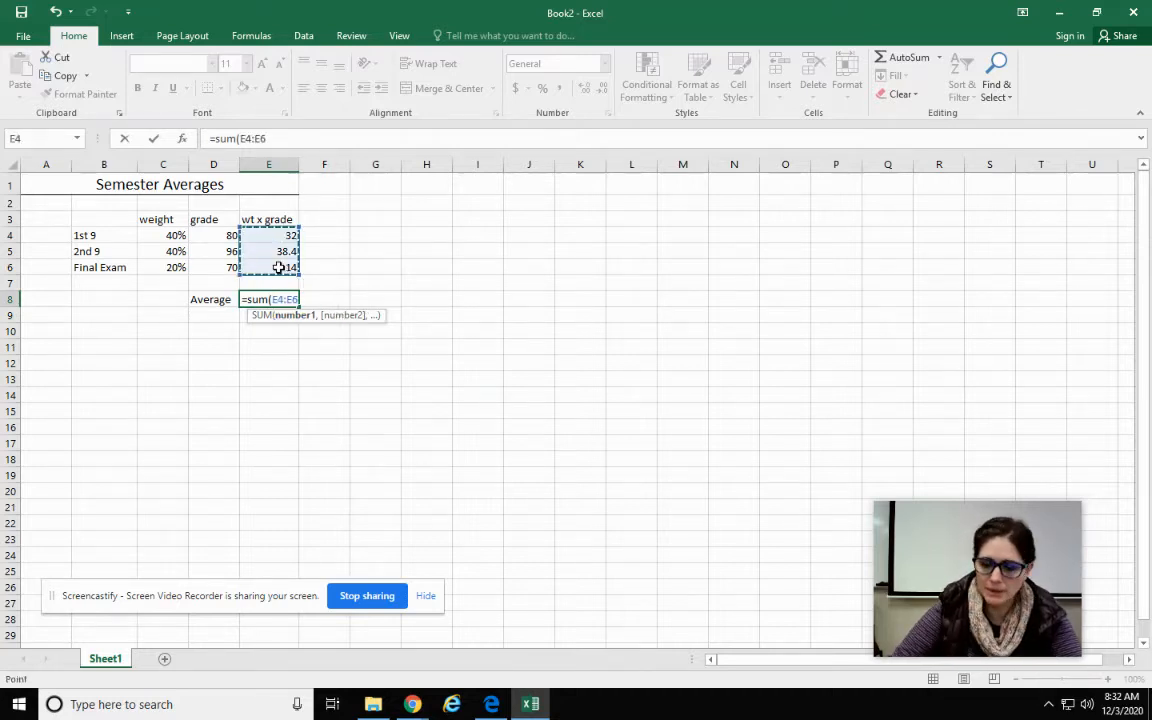
pyautogui.press('Return')
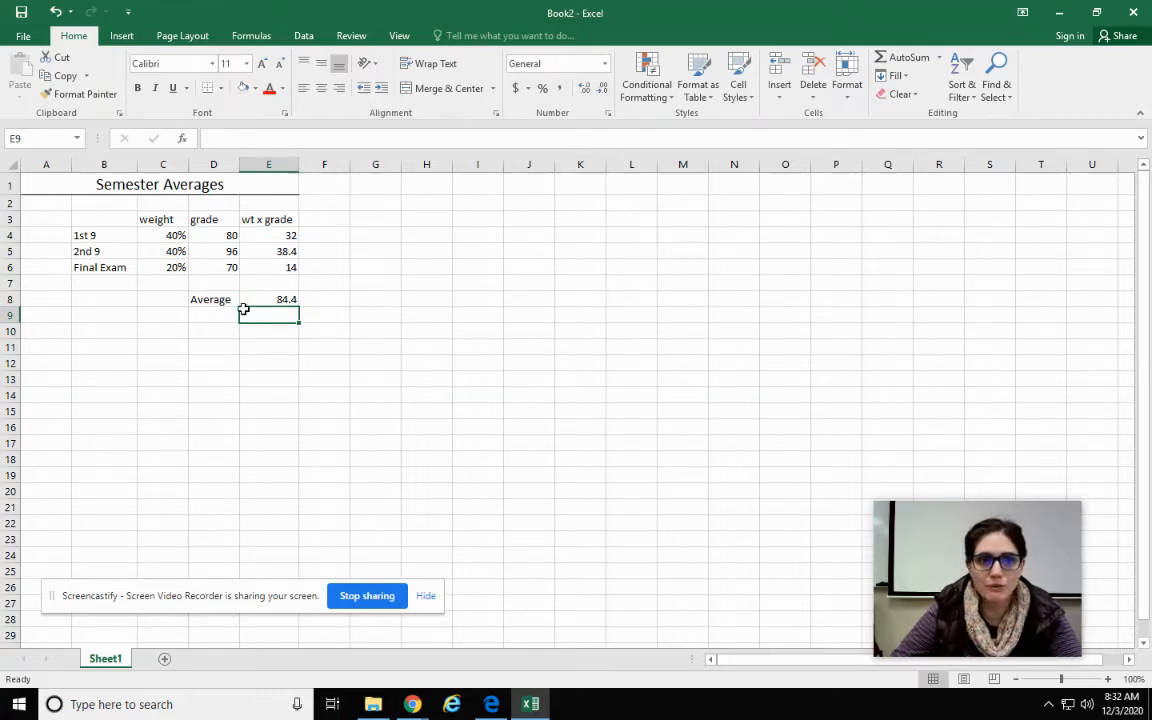
pyautogui.click(265, 298)
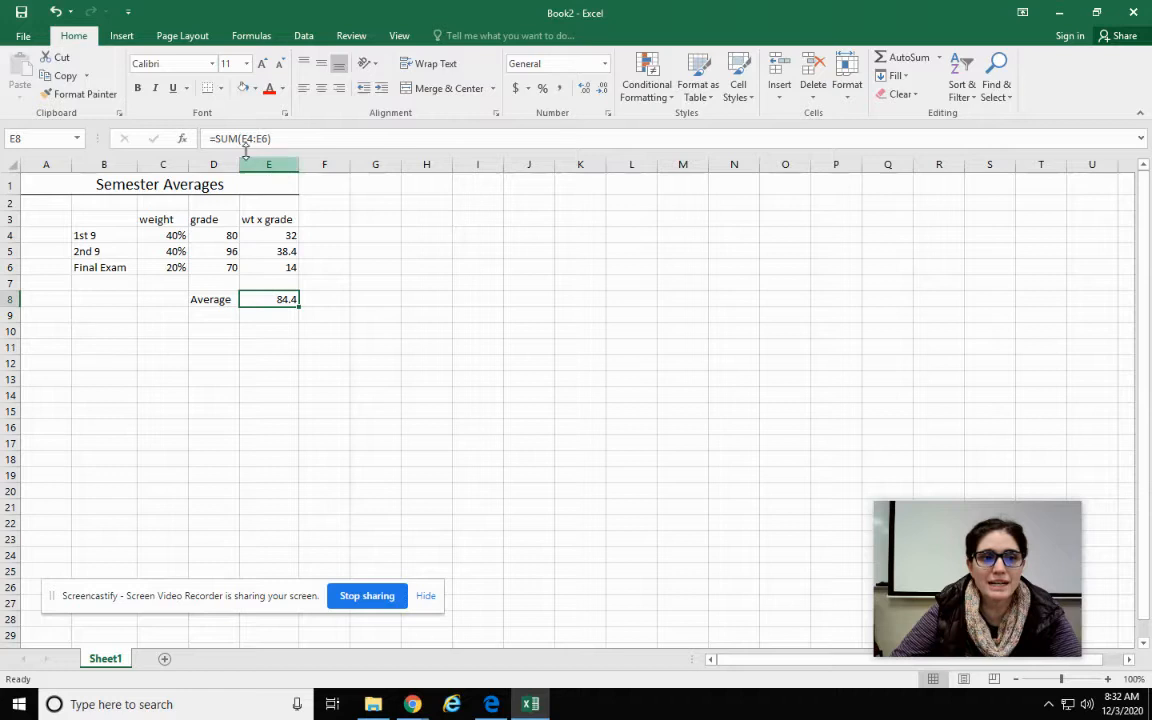
pyautogui.click(277, 235)
pyautogui.click(276, 251)
pyautogui.click(270, 268)
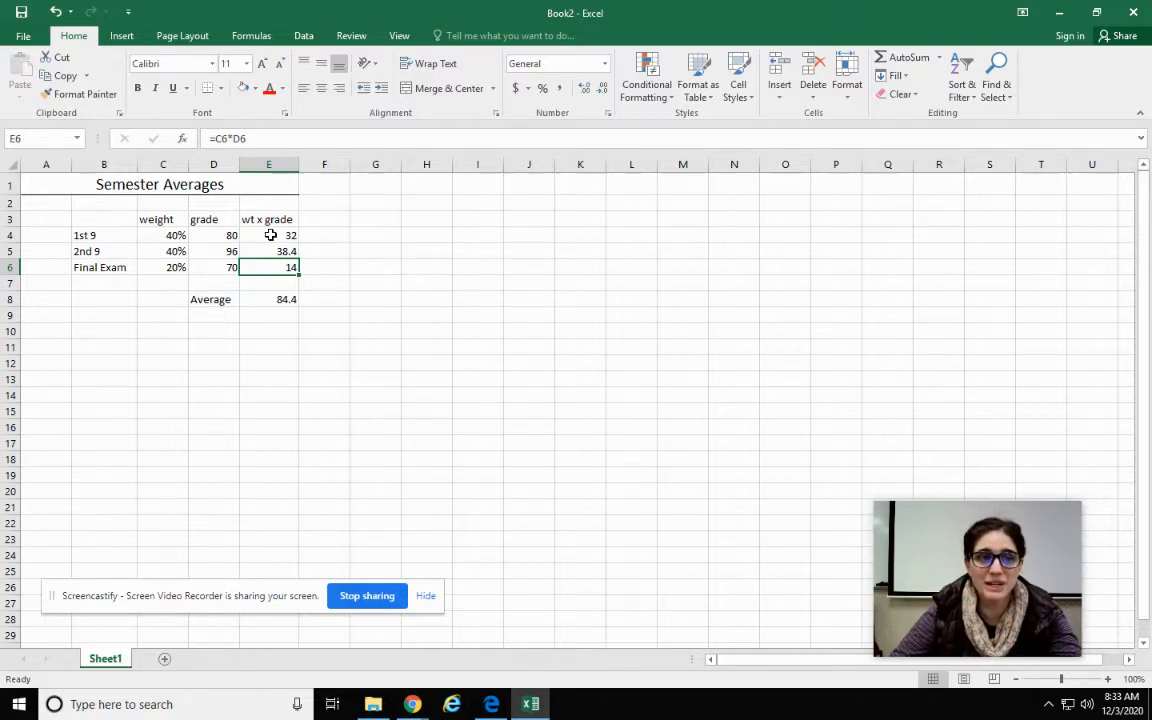
# Set the 1st 9 grade in D4 to 93 and the Final Exam grade in D6 to 90
pyautogui.click(214, 235)
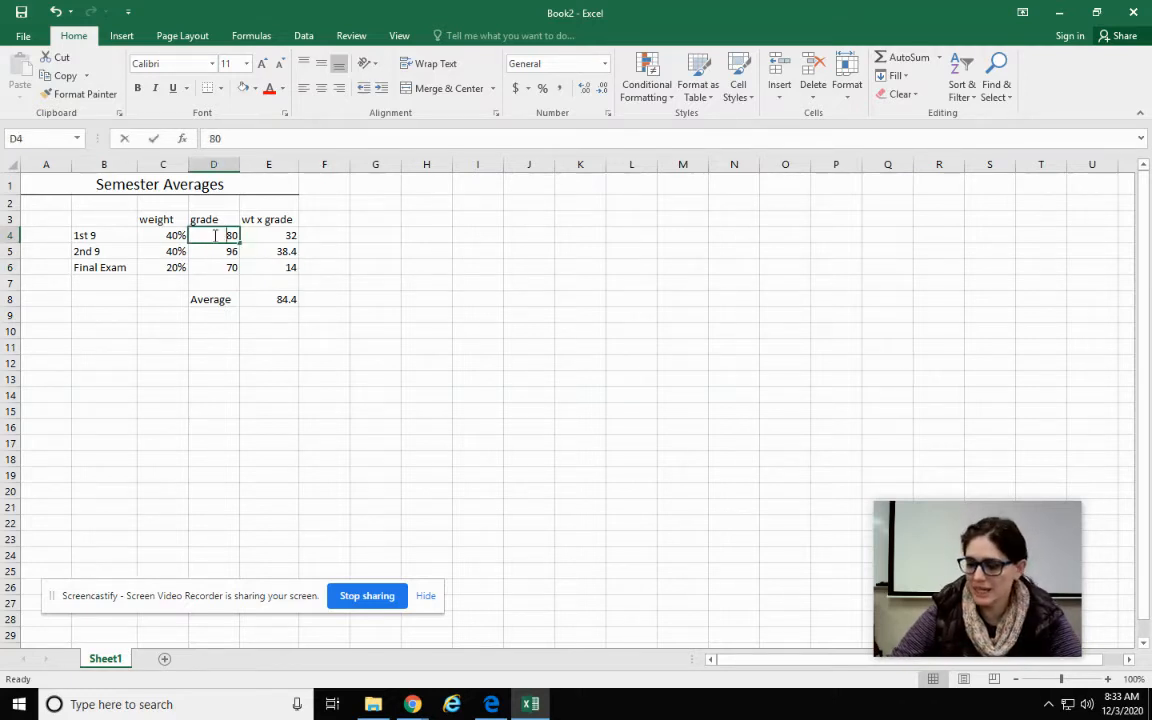
pyautogui.write('93')
pyautogui.press('Return')
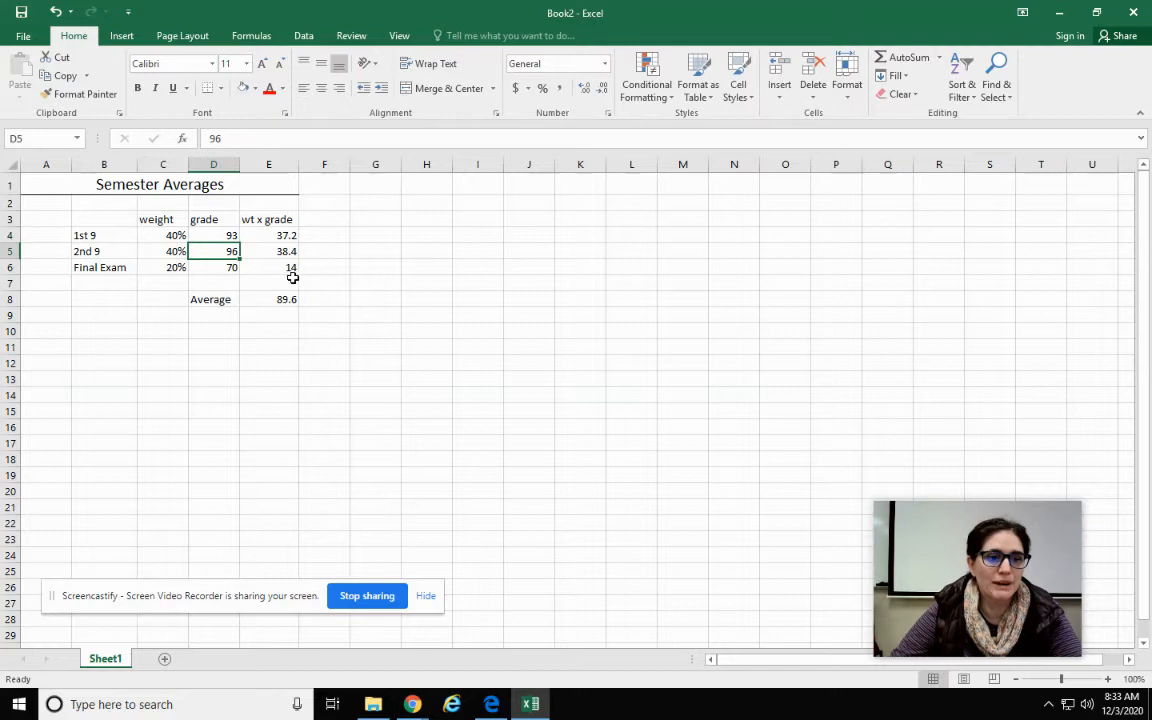
pyautogui.click(220, 267)
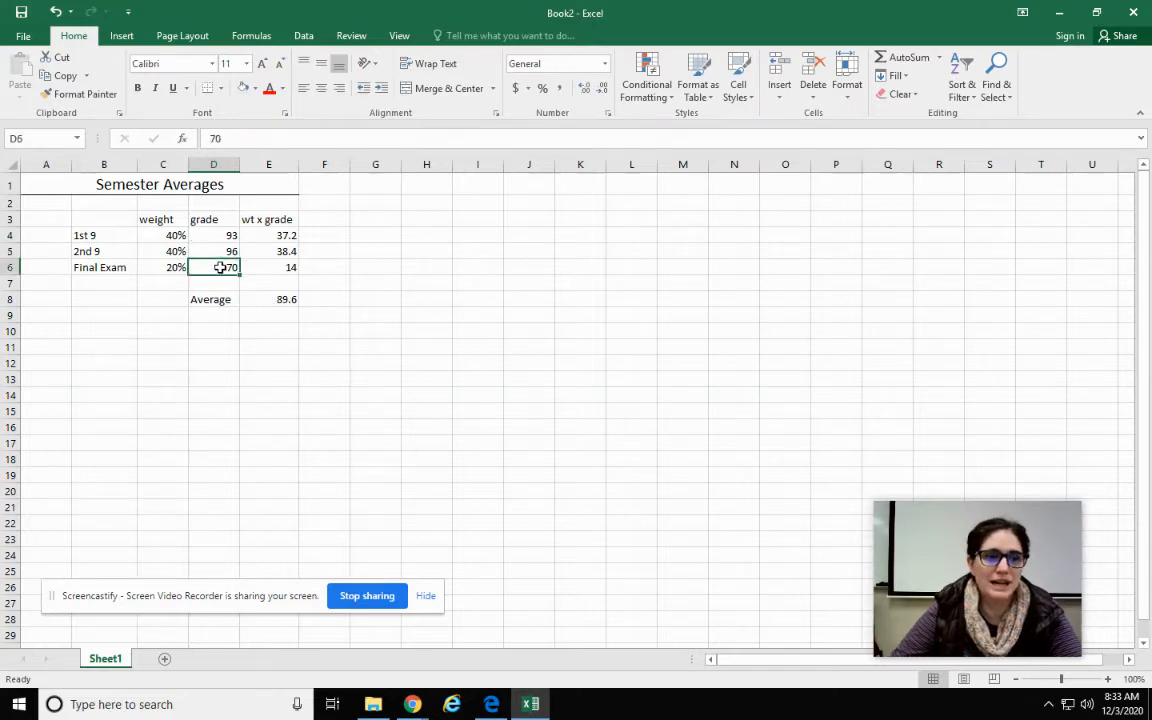
pyautogui.write('90')
pyautogui.press('Return')
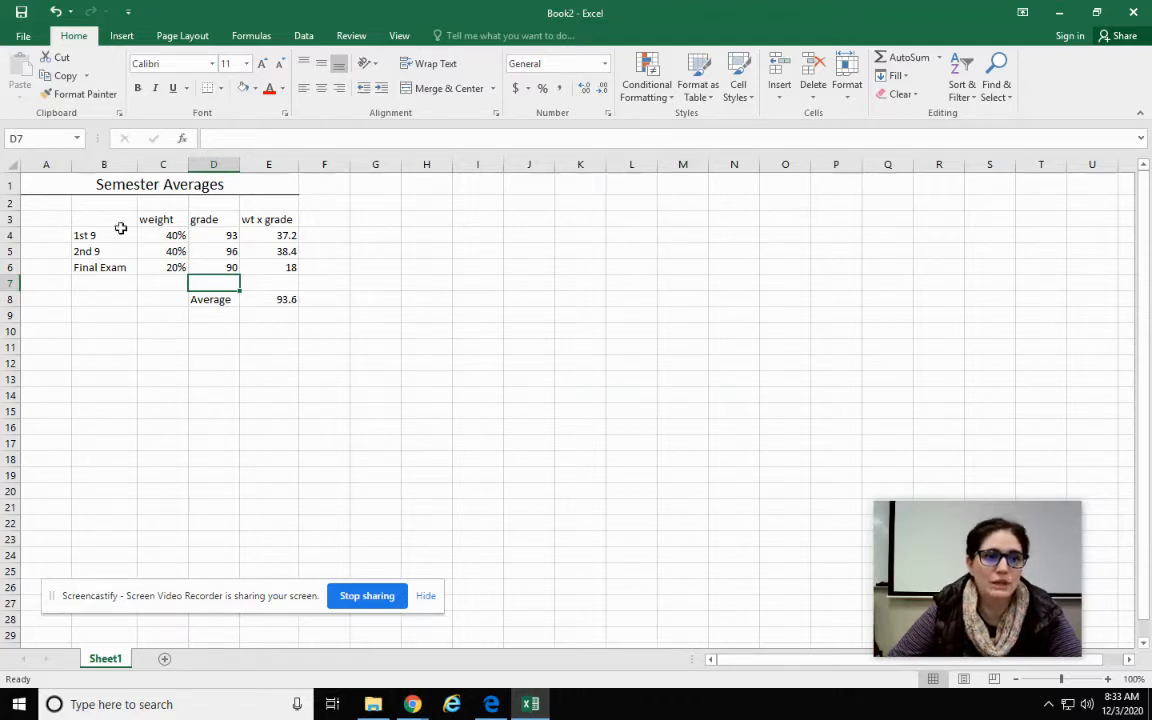
pyautogui.click(276, 300)
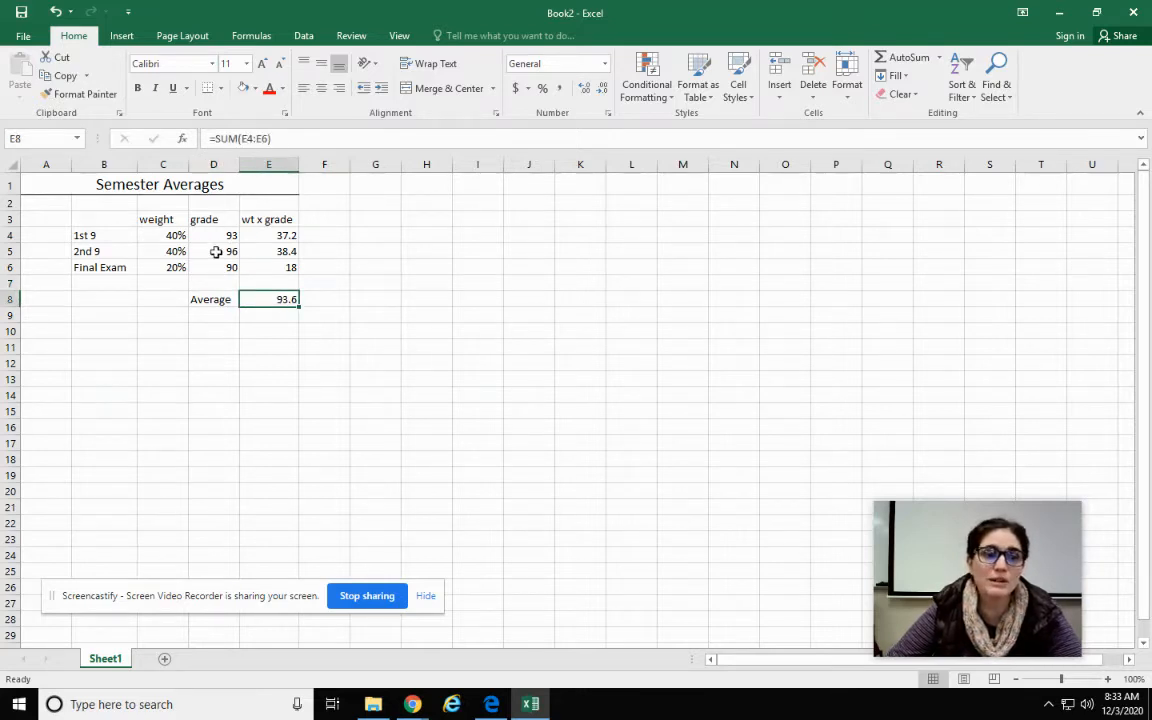
# Fill the three grade cells D4:D6 with a light green color
pyautogui.moveTo(212, 236); pyautogui.dragTo(213, 266)
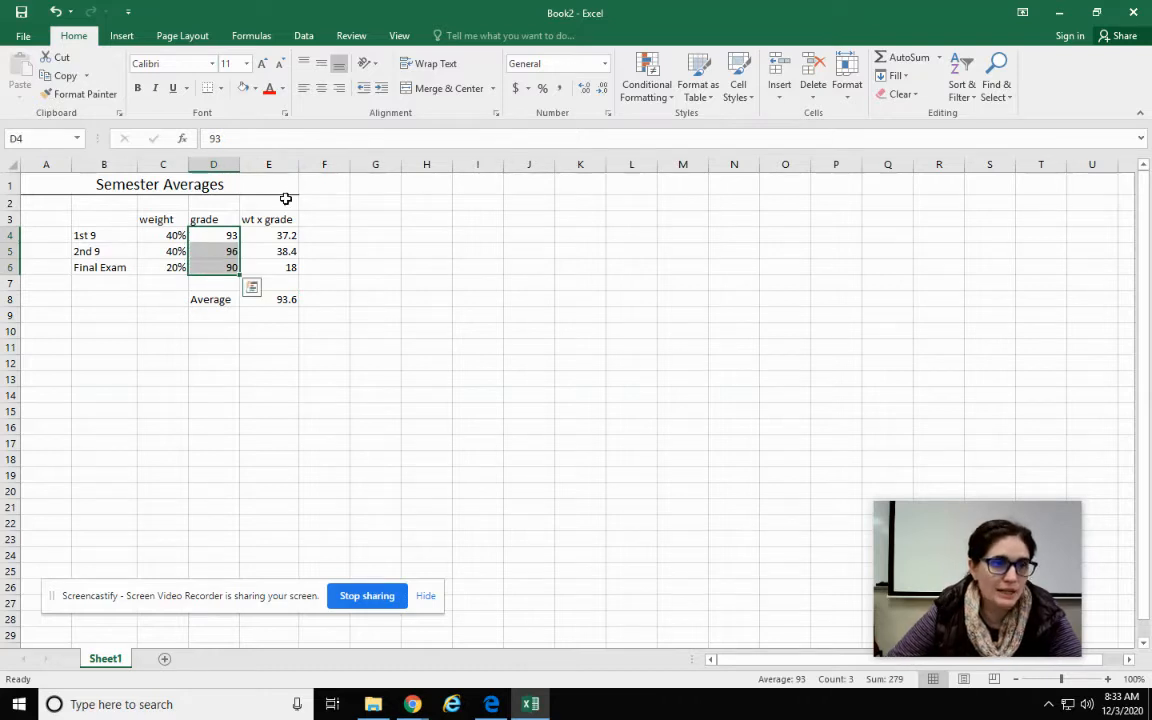
pyautogui.click(255, 88)
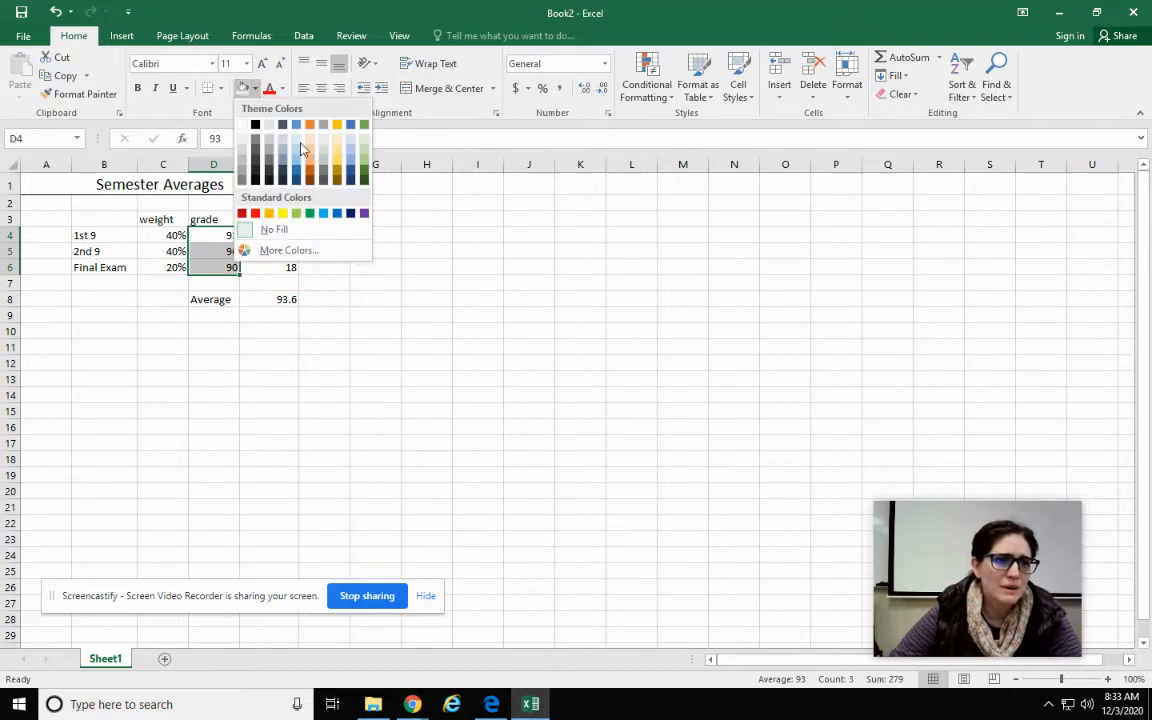
pyautogui.click(364, 146)
pyautogui.click(426, 298)
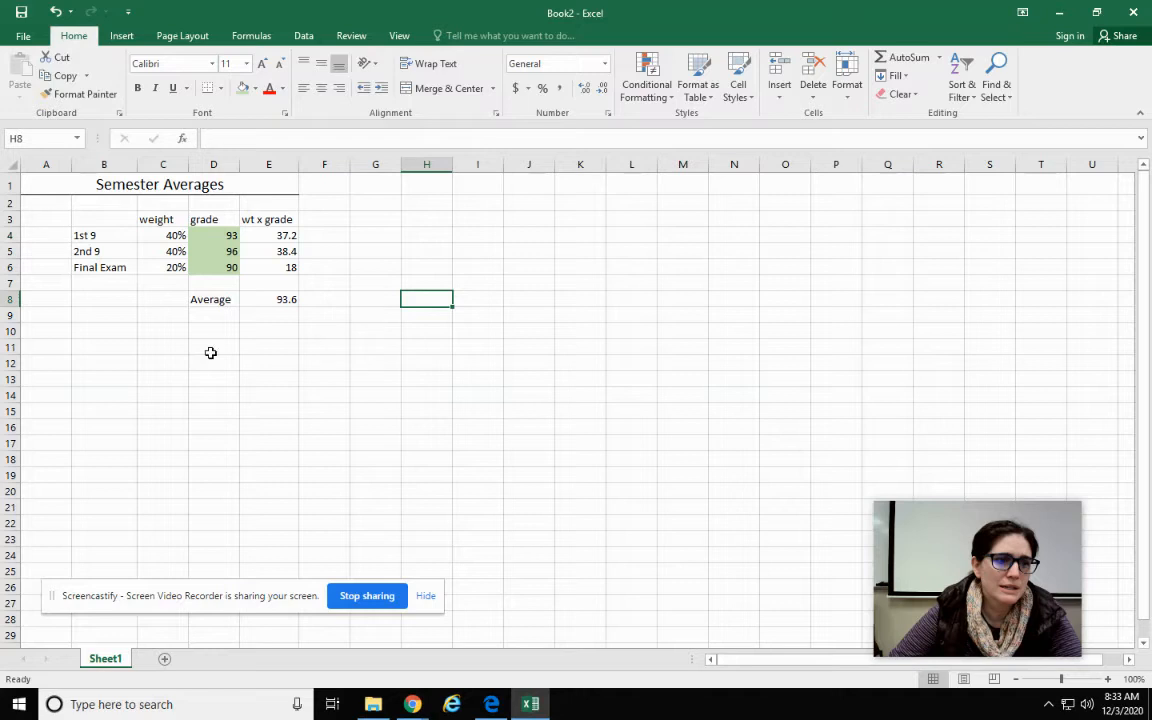
# Make the Average label and result in D8:E8 bold and put a thick outside border around them
pyautogui.moveTo(198, 298); pyautogui.dragTo(258, 298)
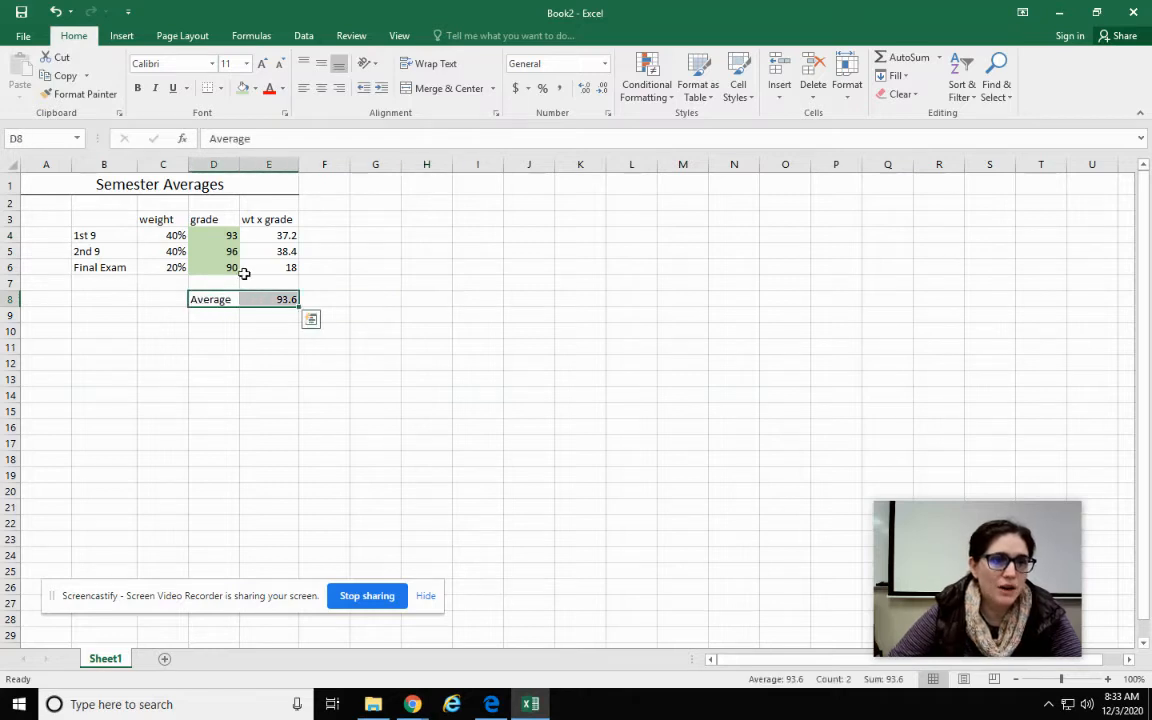
pyautogui.click(217, 88)
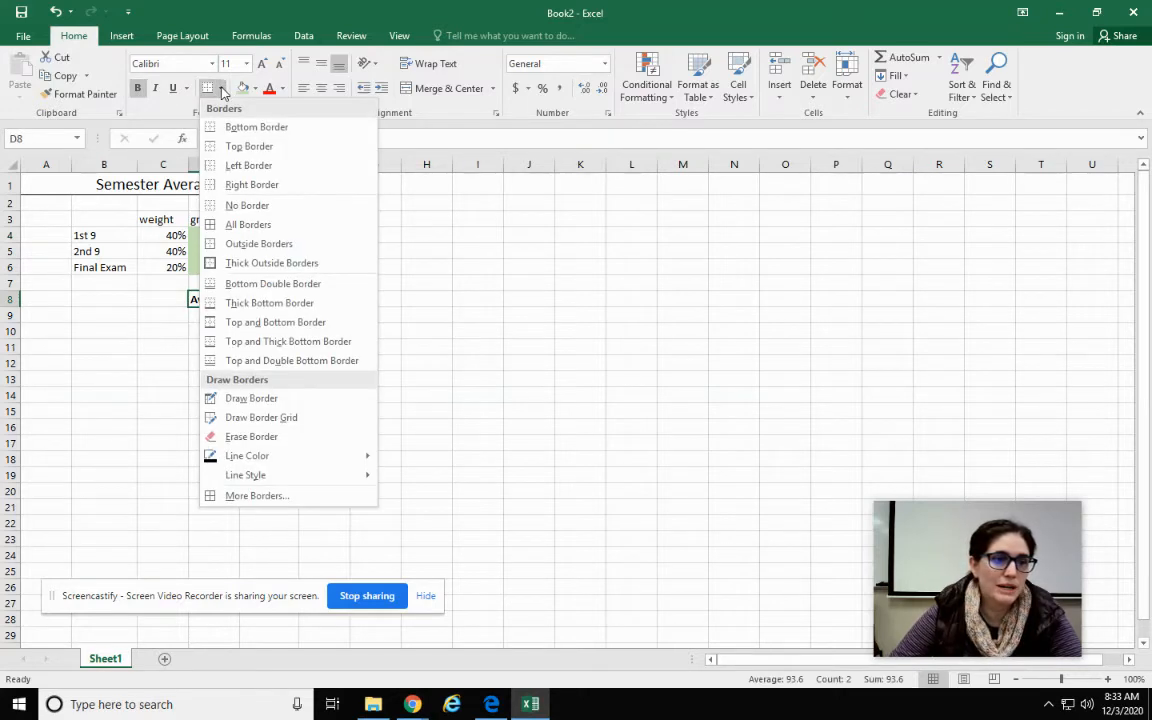
pyautogui.click(262, 263)
pyautogui.click(426, 300)
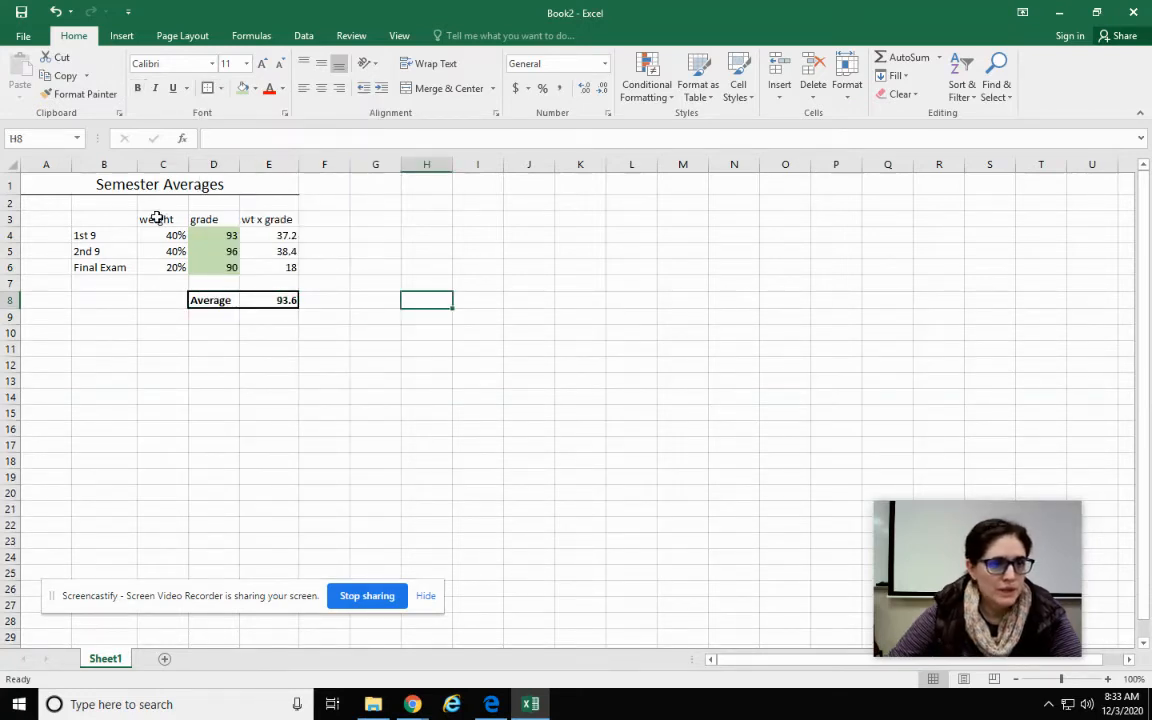
# Make the column headings in C3:E3 and the row labels in B4:B6 bold
pyautogui.moveTo(157, 218); pyautogui.dragTo(244, 224)
pyautogui.hotkey('ctrl', 'b')
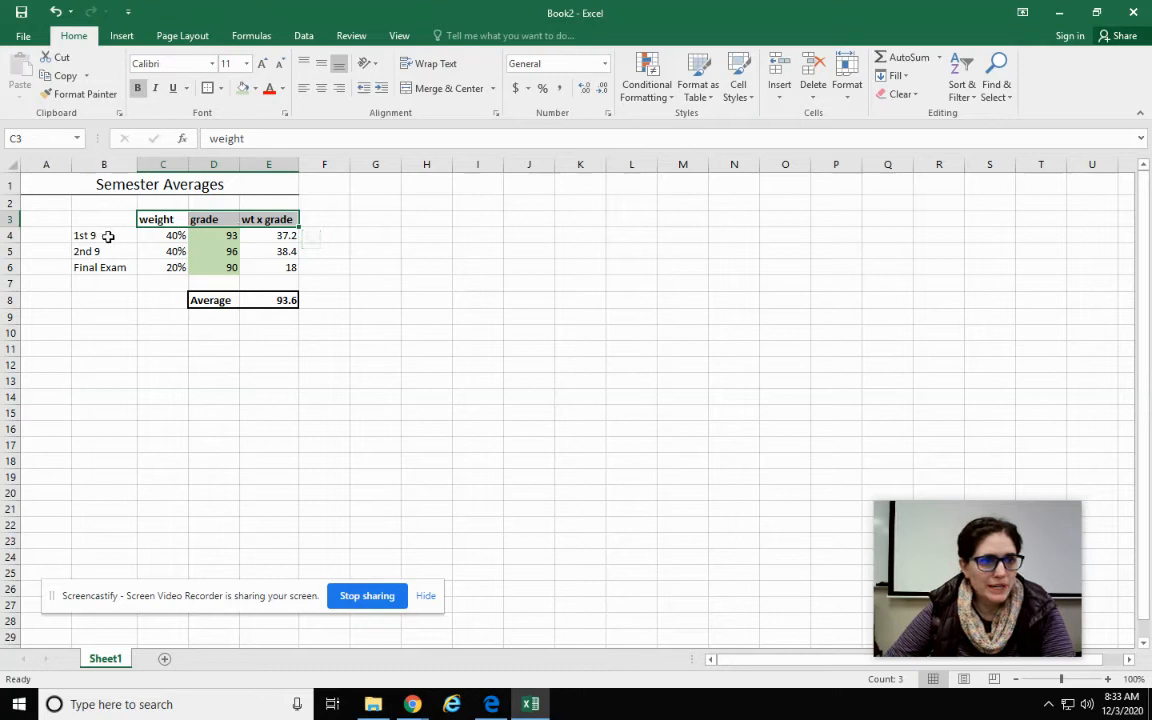
pyautogui.moveTo(108, 236); pyautogui.dragTo(104, 262)
pyautogui.hotkey('ctrl', 'b')
# Add a bottom border beneath the headings weight, grade and wt x grade in C3:E3
pyautogui.click(178, 222)
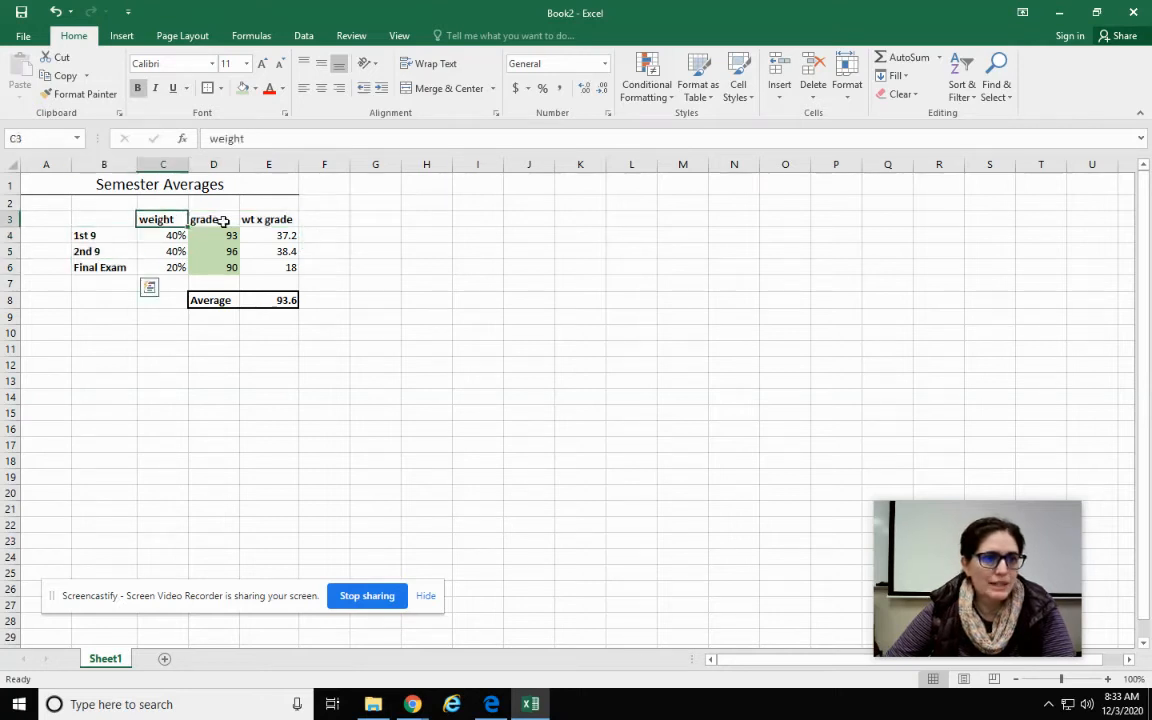
pyautogui.moveTo(222, 221); pyautogui.dragTo(268, 220)
pyautogui.click(221, 88)
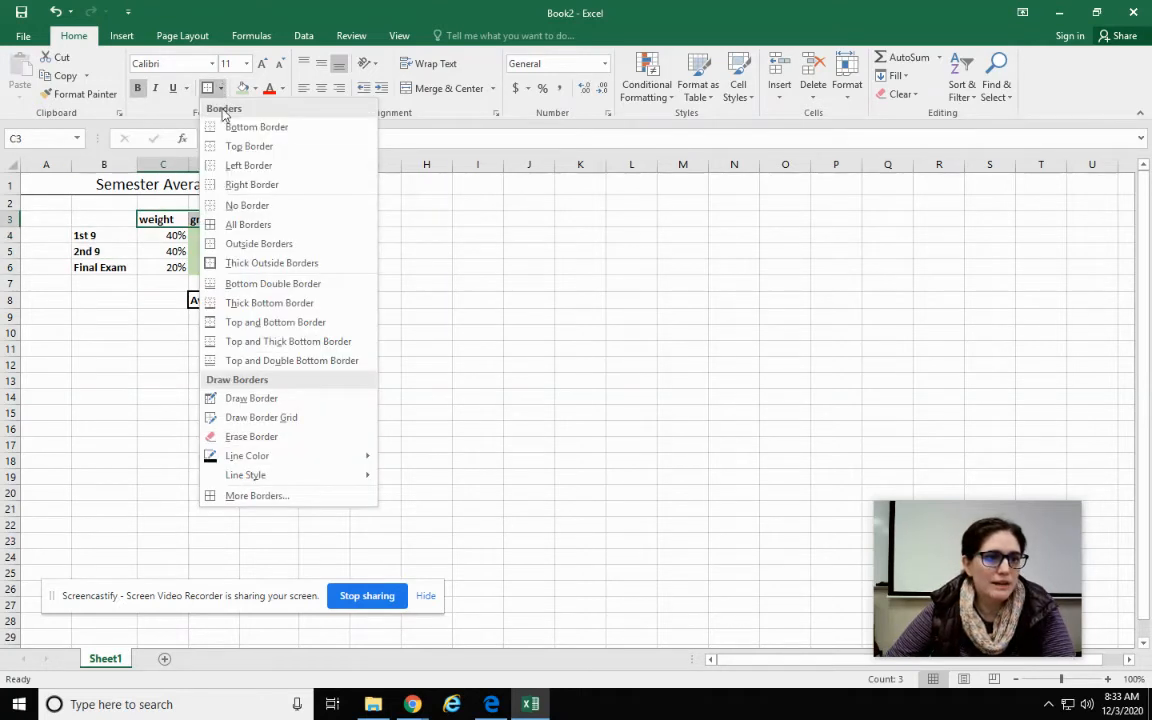
pyautogui.click(240, 127)
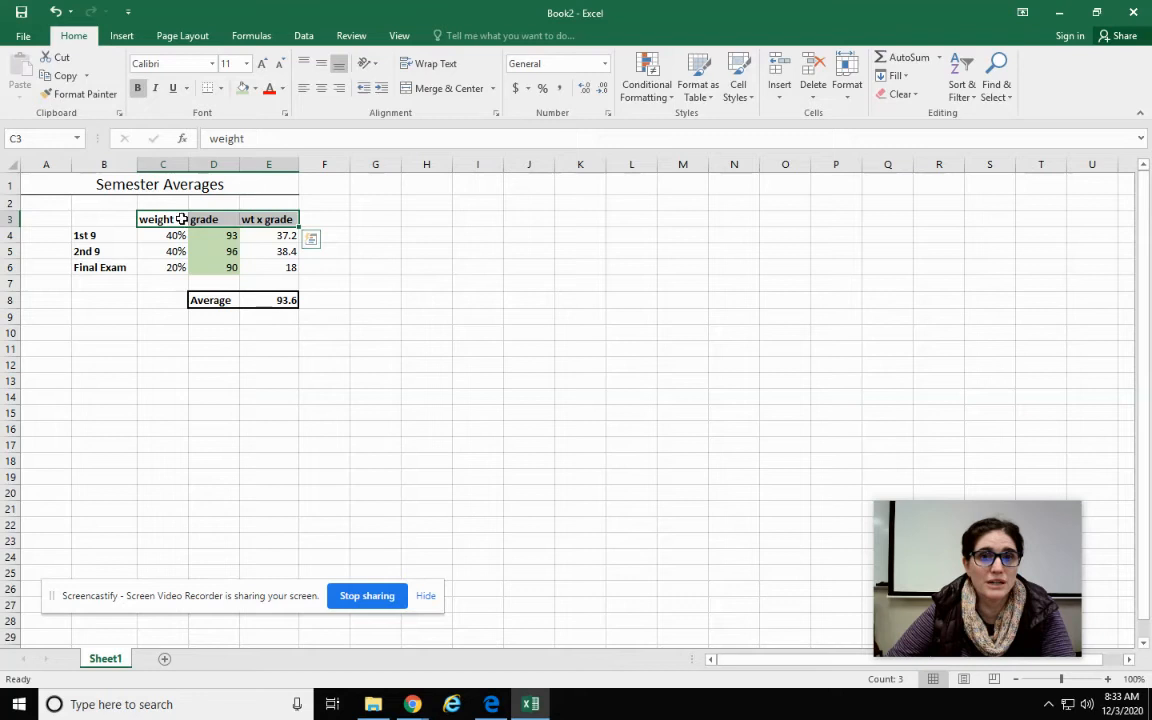
pyautogui.click(427, 317)
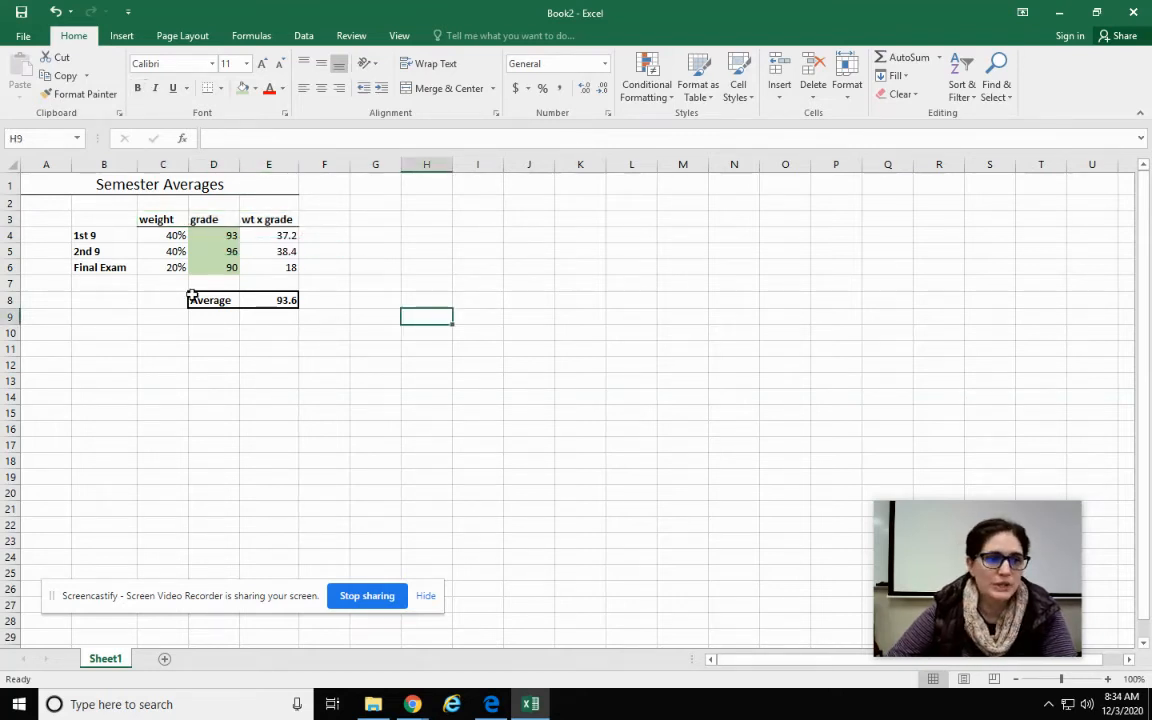
# Add a right border to the row labels 1st 9, 2nd 9 and Final Exam in B4:B6
pyautogui.moveTo(111, 235); pyautogui.dragTo(114, 264)
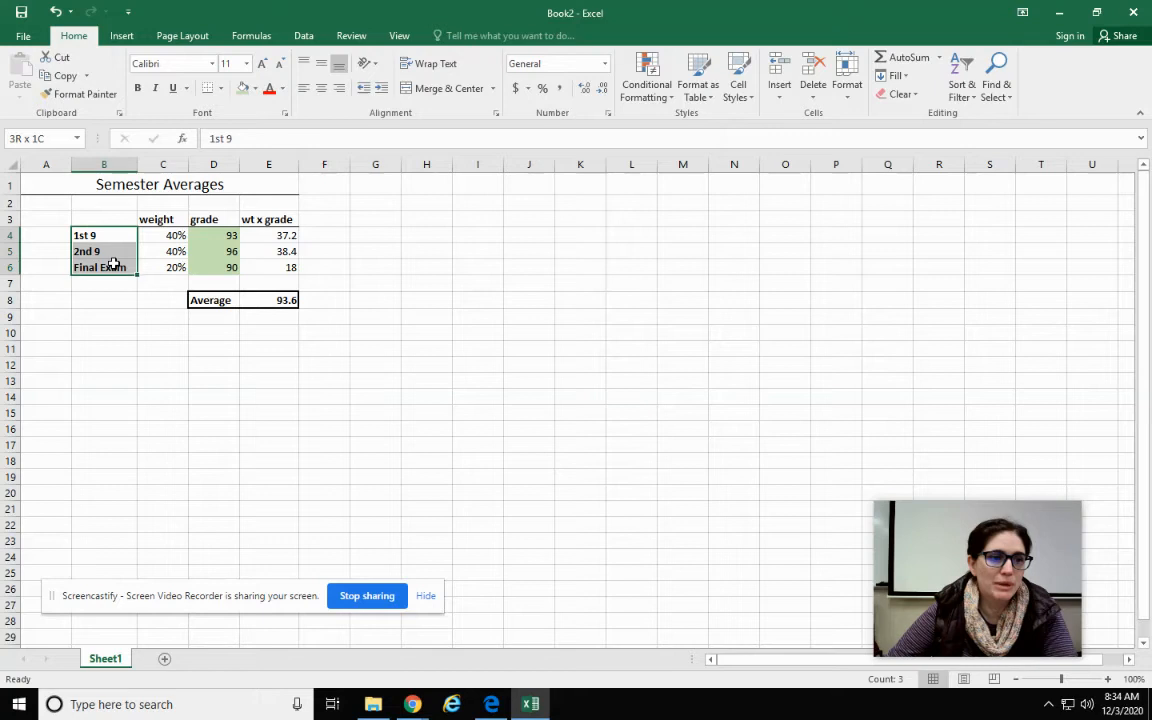
pyautogui.click(220, 88)
pyautogui.click(252, 184)
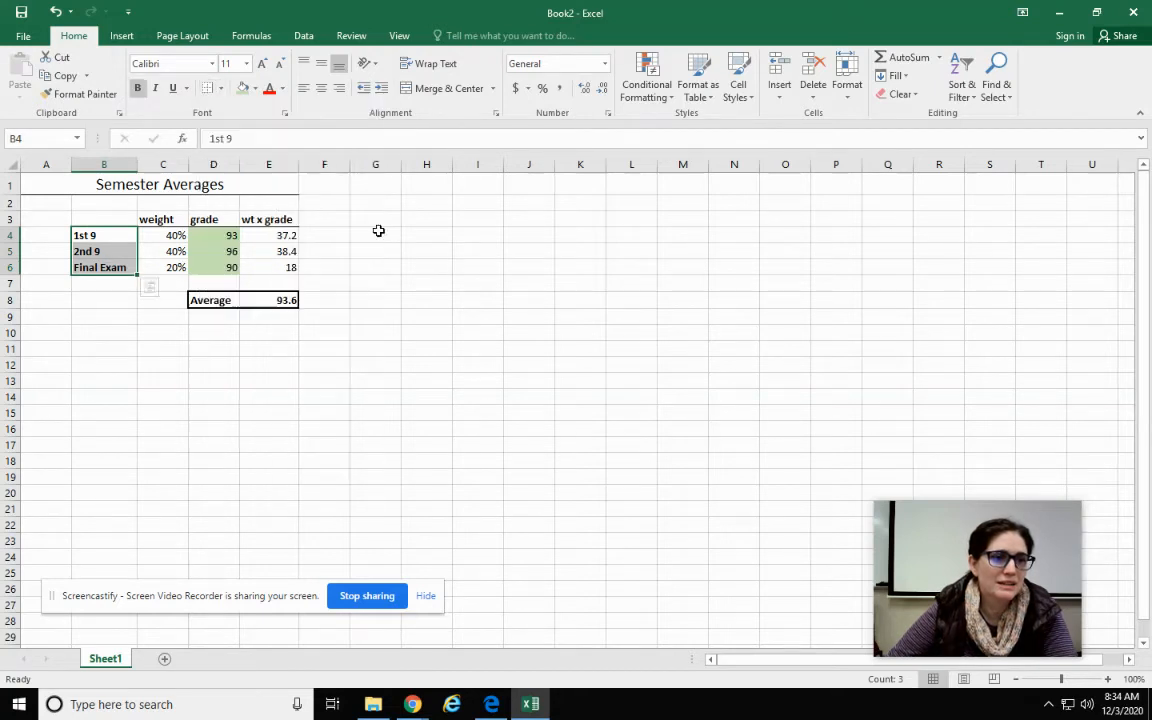
# Add a bottom border beneath the Final Exam row in B6:E6
pyautogui.click(478, 283)
pyautogui.moveTo(100, 267); pyautogui.dragTo(260, 268)
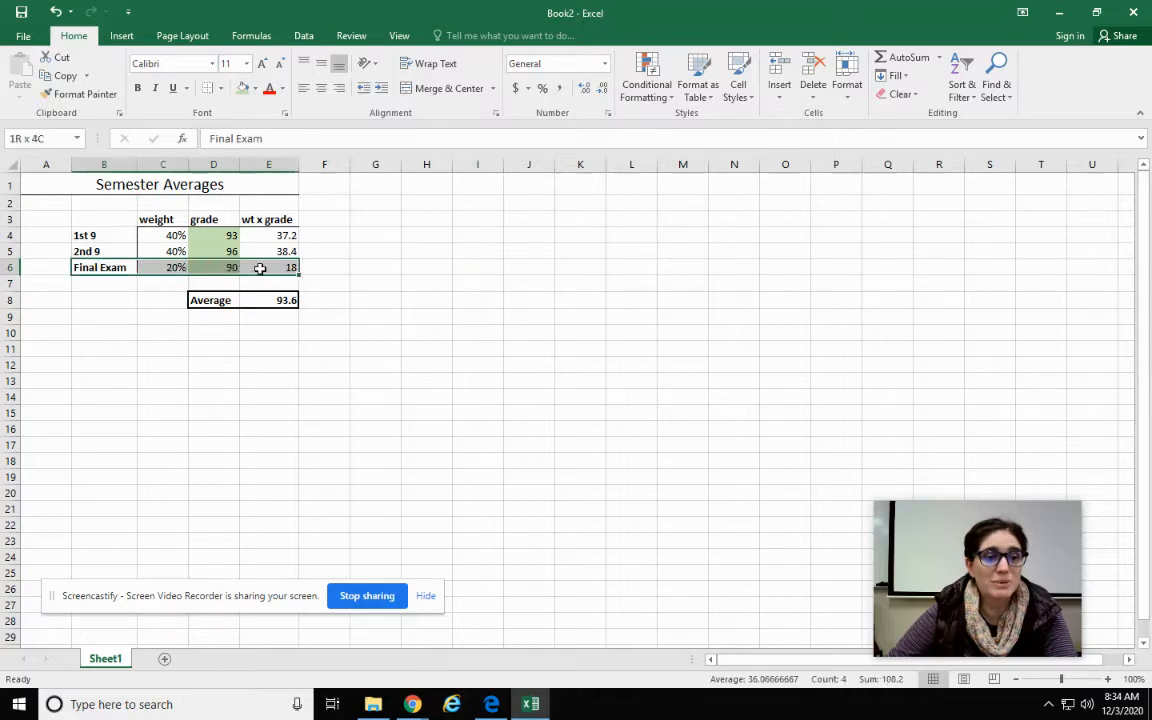
pyautogui.click(220, 88)
pyautogui.click(241, 126)
pyautogui.click(404, 356)
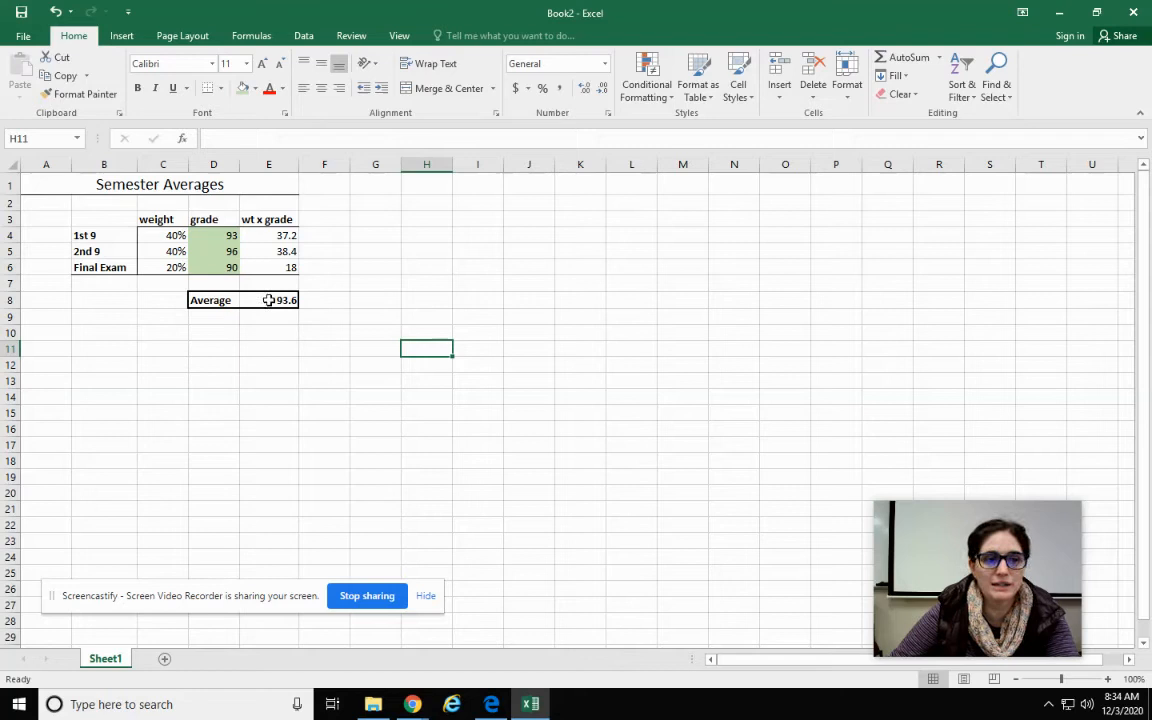
# Enter the question "What would I need on my final?" in B11 and the label "Desired Average" in B13
pyautogui.click(94, 350)
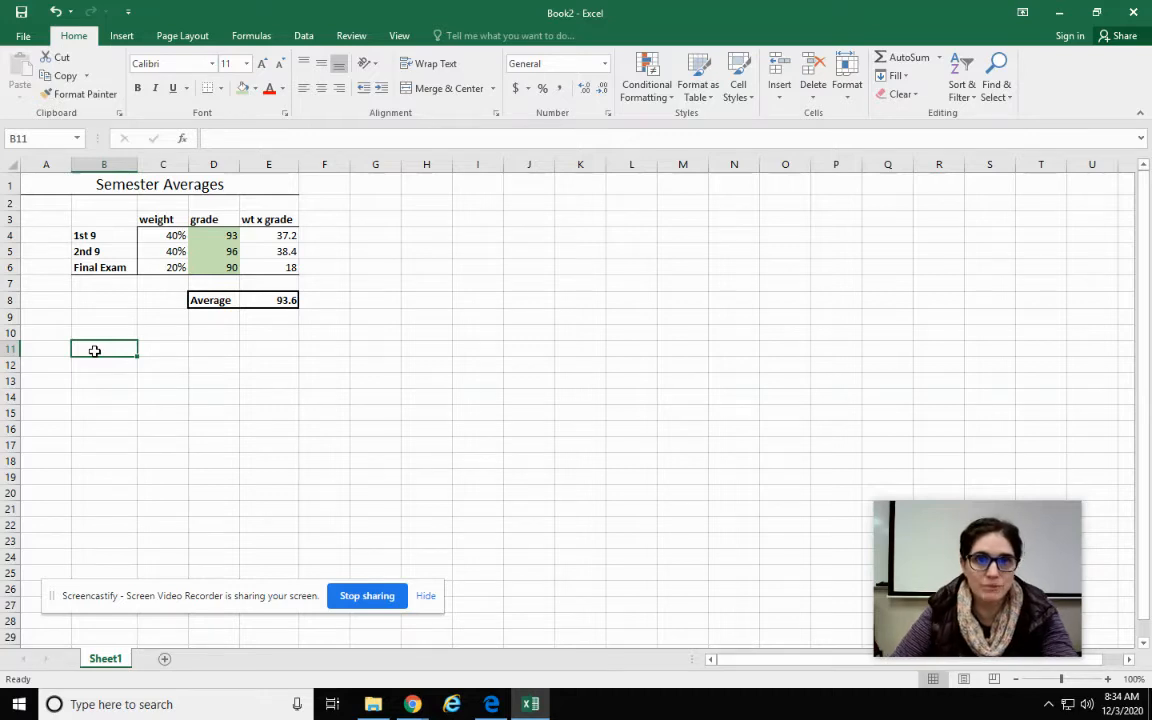
pyautogui.write('What would I need on my final?')
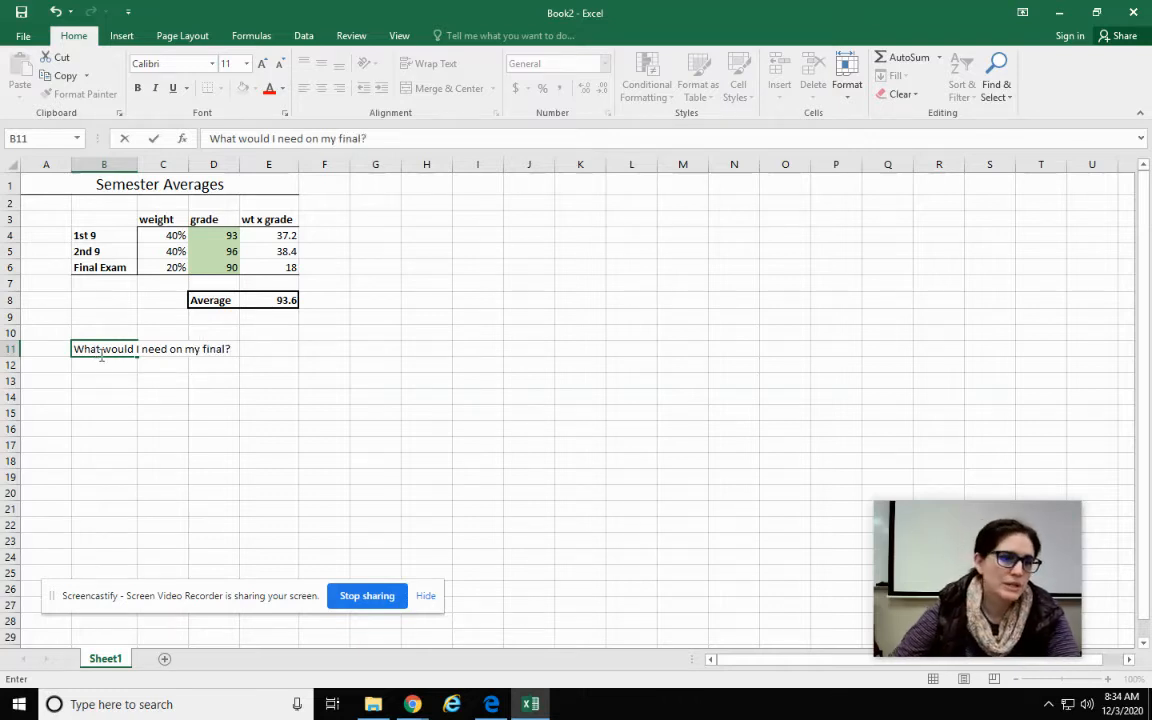
pyautogui.click(116, 377)
pyautogui.write('De')
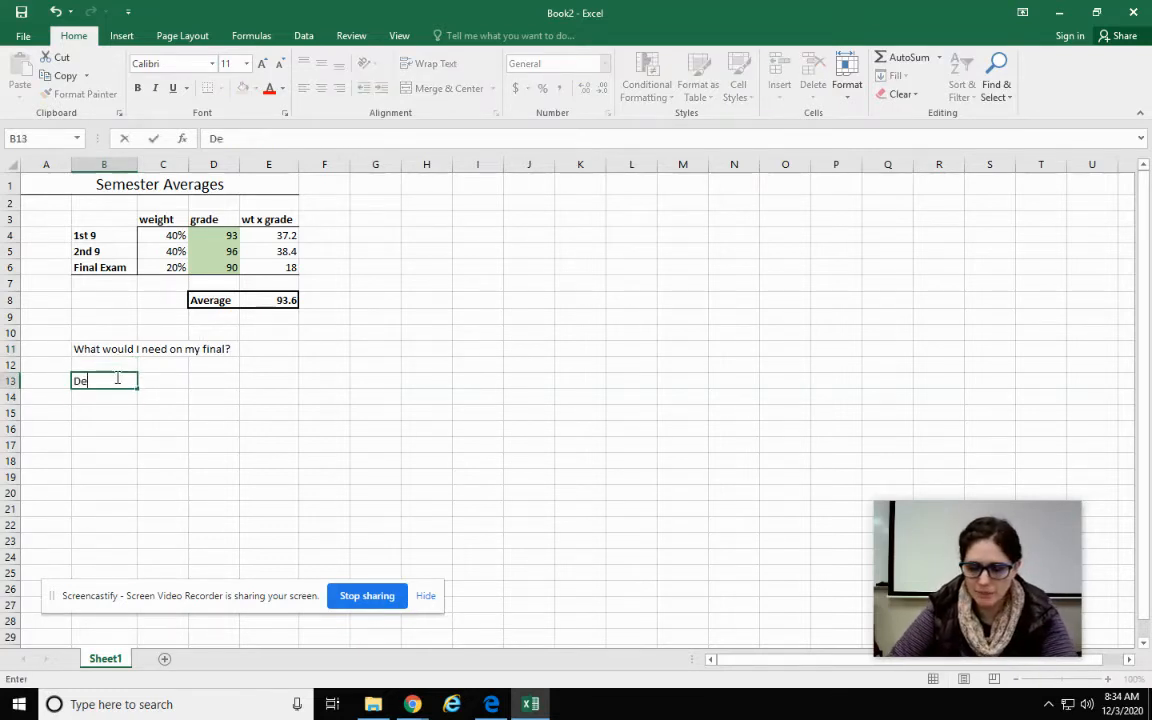
pyautogui.write('sired Average')
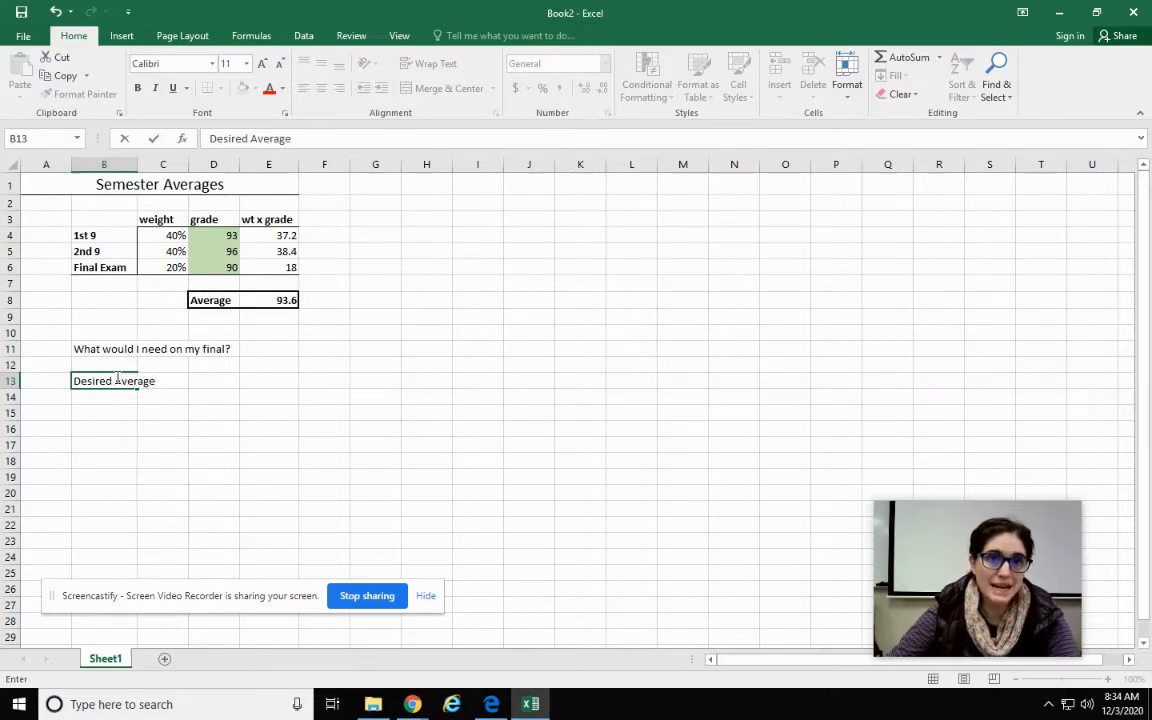
pyautogui.click(222, 424)
# Merge and center the Desired Average label across B13:C13 and enter 90 in D13
pyautogui.moveTo(131, 381); pyautogui.dragTo(160, 380)
pyautogui.click(437, 88)
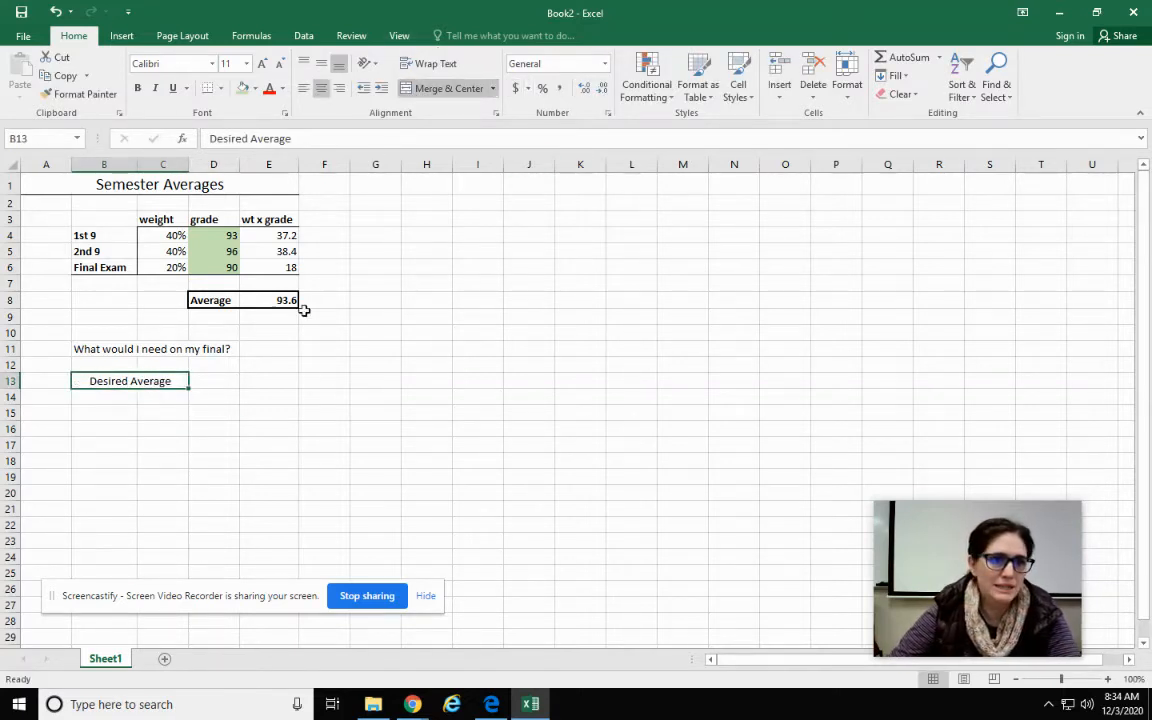
pyautogui.click(231, 376)
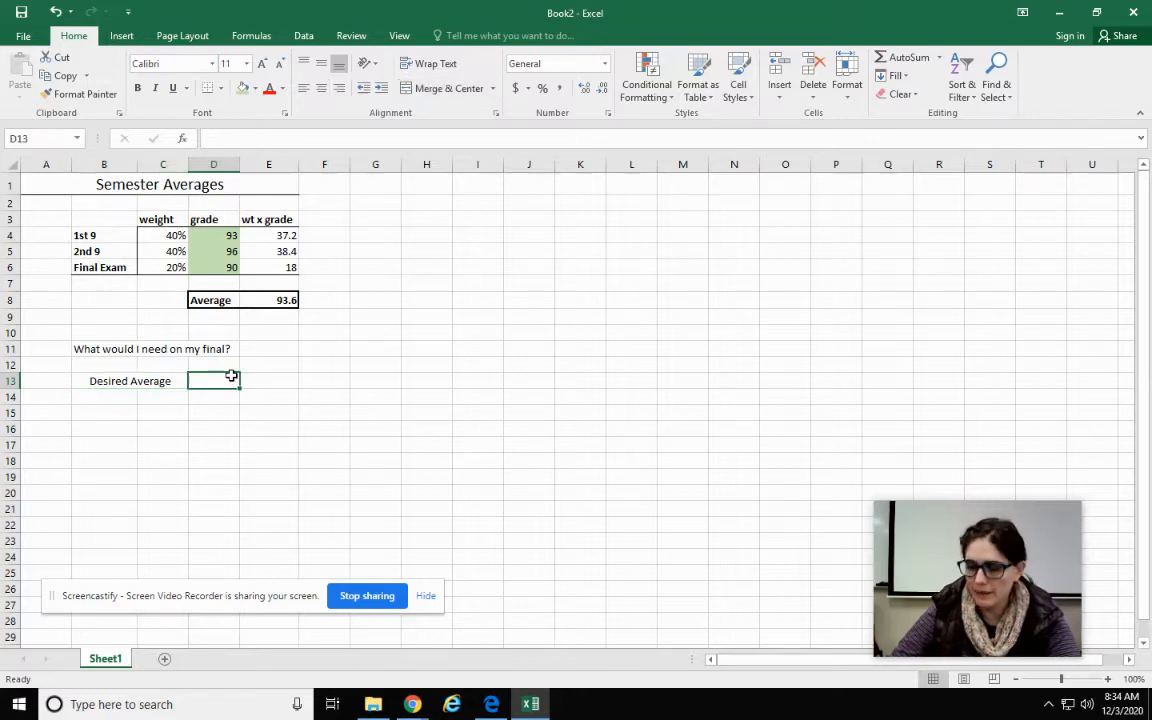
pyautogui.write('90')
pyautogui.click(360, 396)
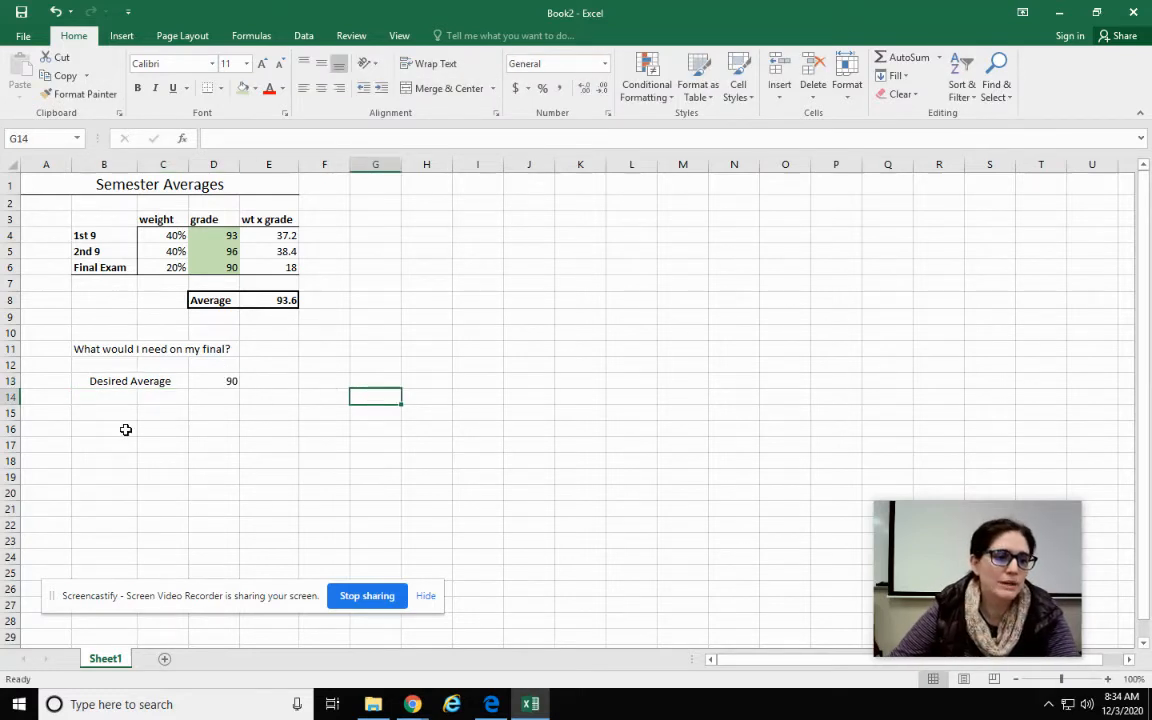
# Copy the row labels and weights in B3:C6 to the range starting at B15
pyautogui.moveTo(100, 217); pyautogui.dragTo(152, 266)
pyautogui.hotkey('ctrl', 'c')
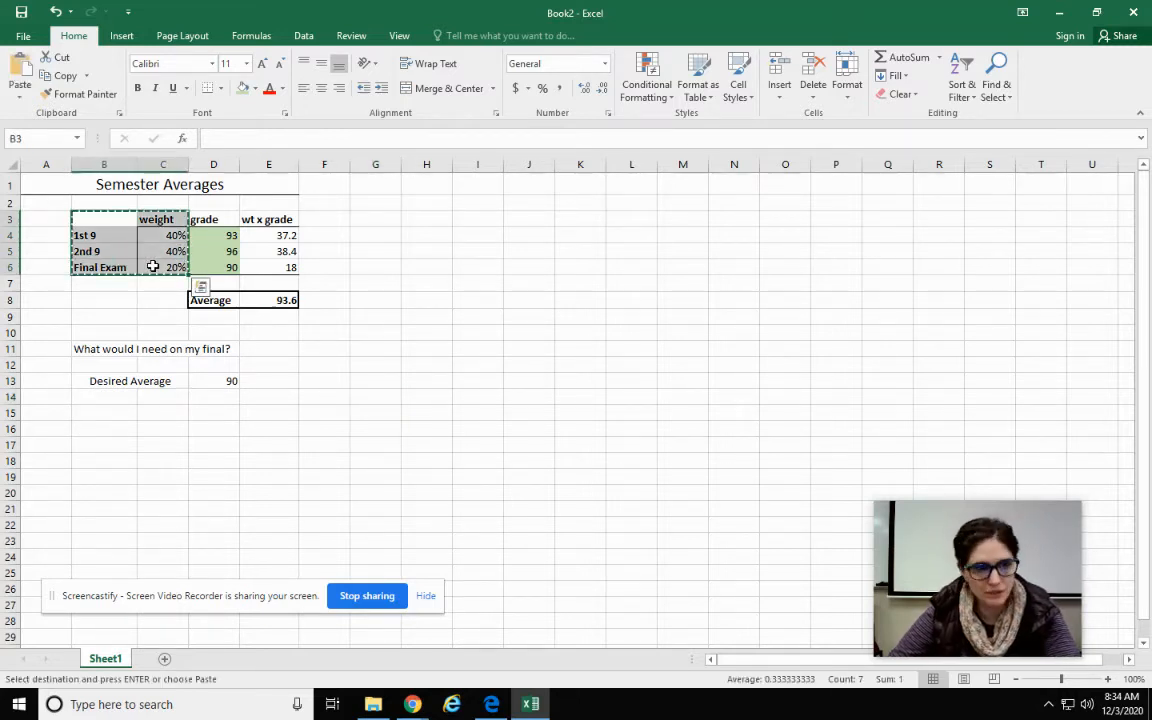
pyautogui.click(130, 411)
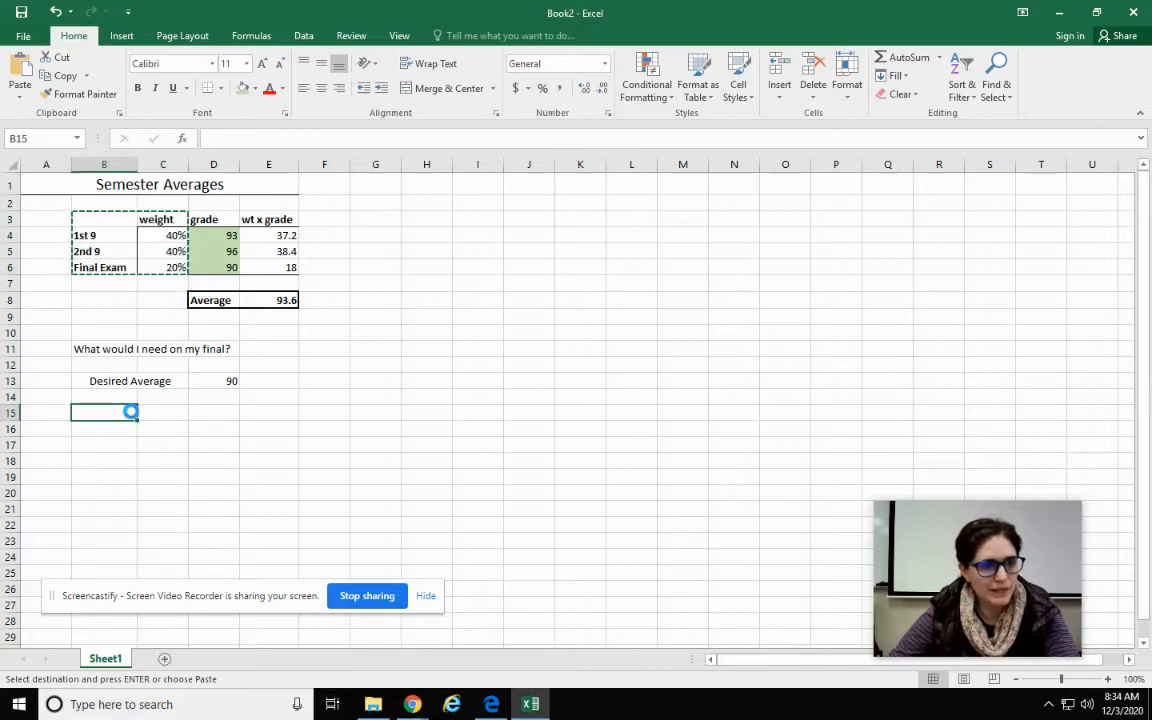
pyautogui.hotkey('ctrl', 'v')
pyautogui.click(283, 527)
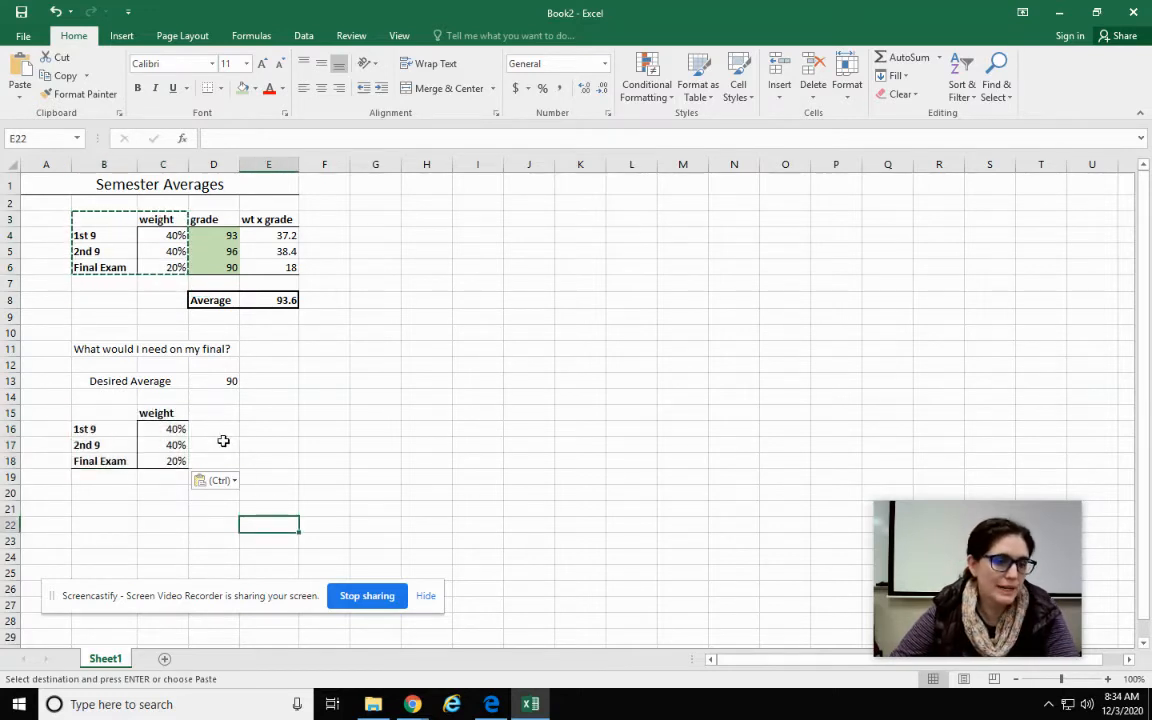
# Copy the grade heading and the 1st 9 and 2nd 9 grades in D3:D5 to D15
pyautogui.moveTo(221, 222); pyautogui.dragTo(211, 253)
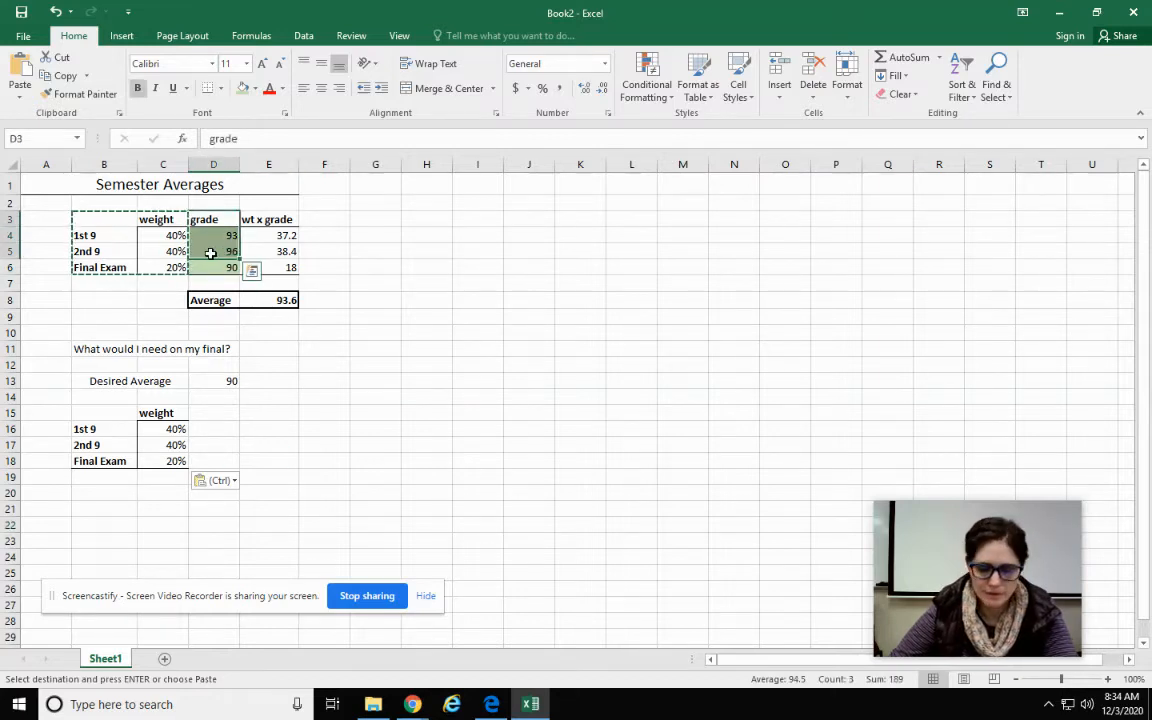
pyautogui.hotkey('ctrl', 'c')
pyautogui.click(210, 411)
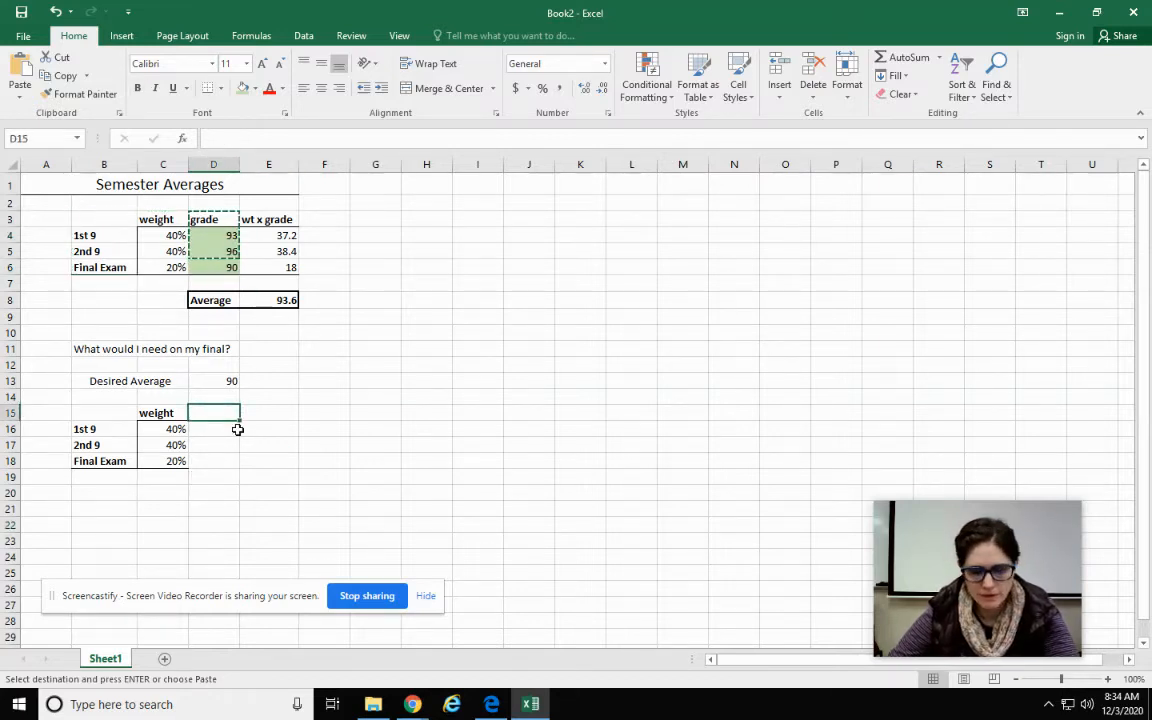
pyautogui.hotkey('ctrl', 'v')
pyautogui.click(265, 526)
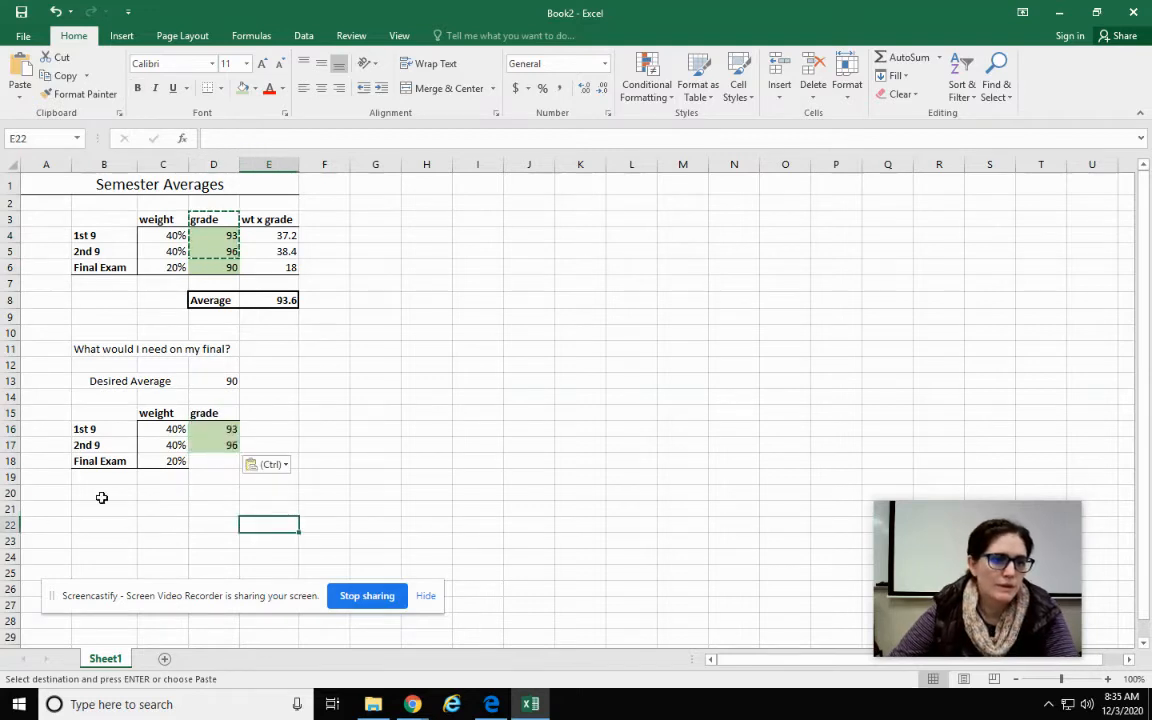
# Enter a question mark as the unknown Final Exam grade in D18
pyautogui.click(221, 461)
pyautogui.write('?')
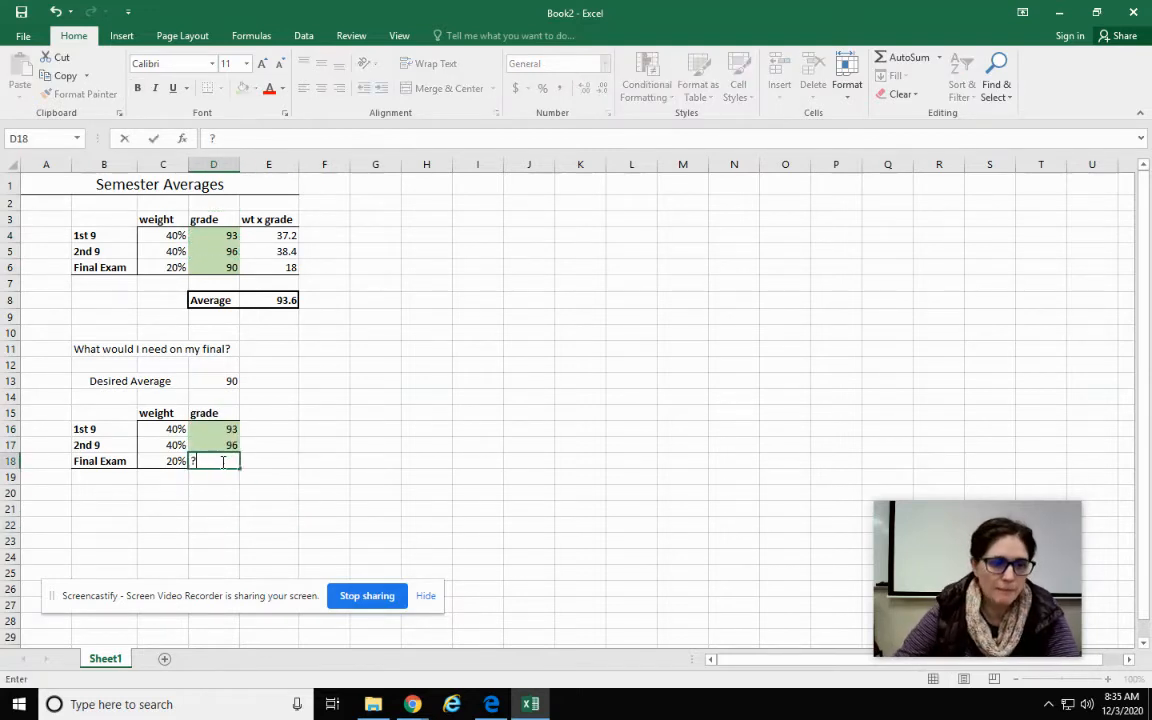
pyautogui.click(313, 506)
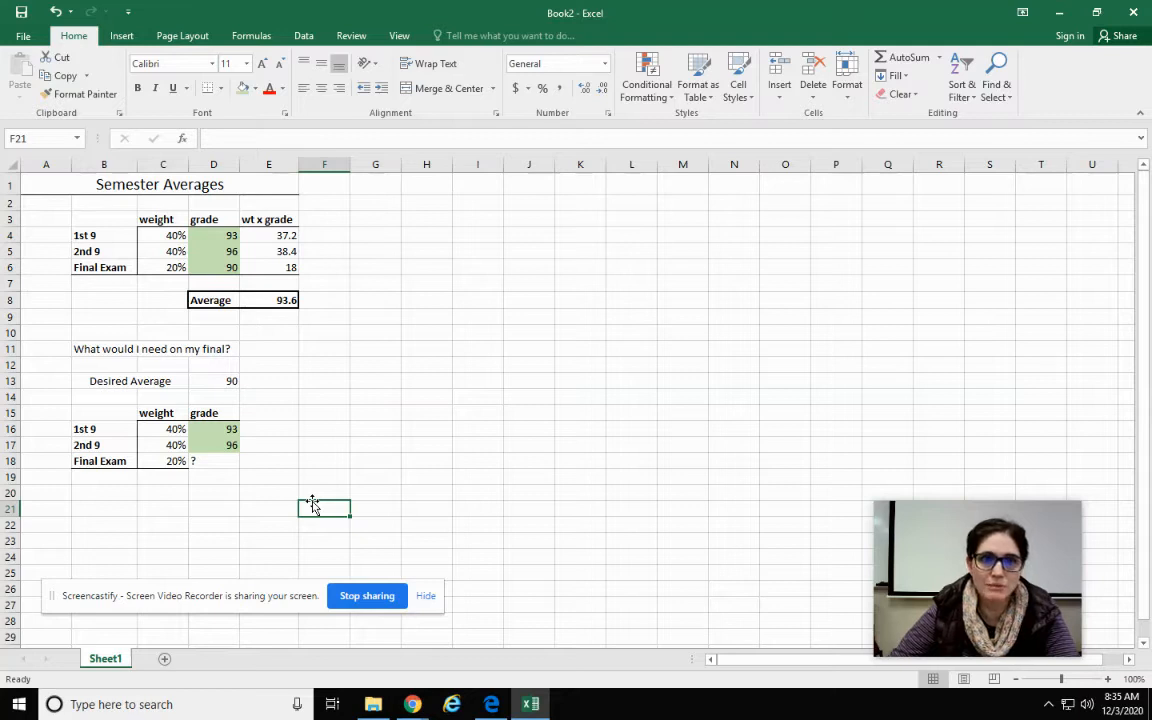
# Copy the wt x grade heading and the 1st 9 and 2nd 9 formulas in E3:E5 to E15, and check the formula in E16
pyautogui.click(262, 412)
pyautogui.moveTo(268, 220); pyautogui.dragTo(278, 245)
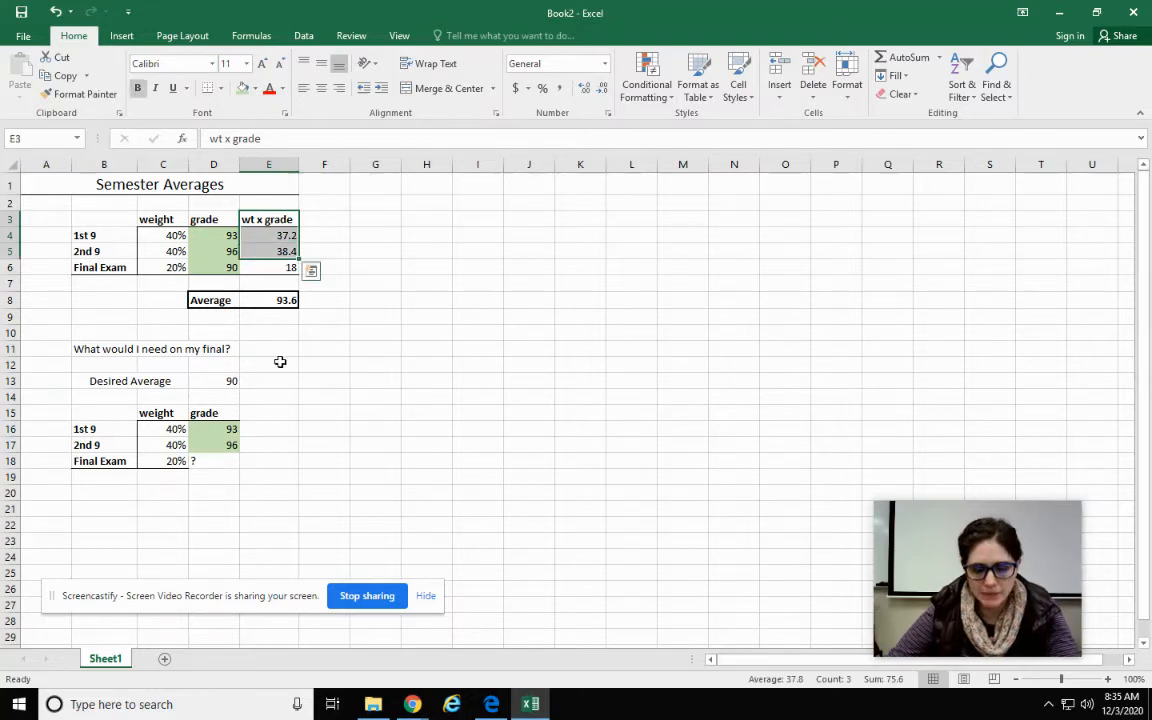
pyautogui.hotkey('ctrl', 'c')
pyautogui.click(268, 413)
pyautogui.hotkey('ctrl', 'v')
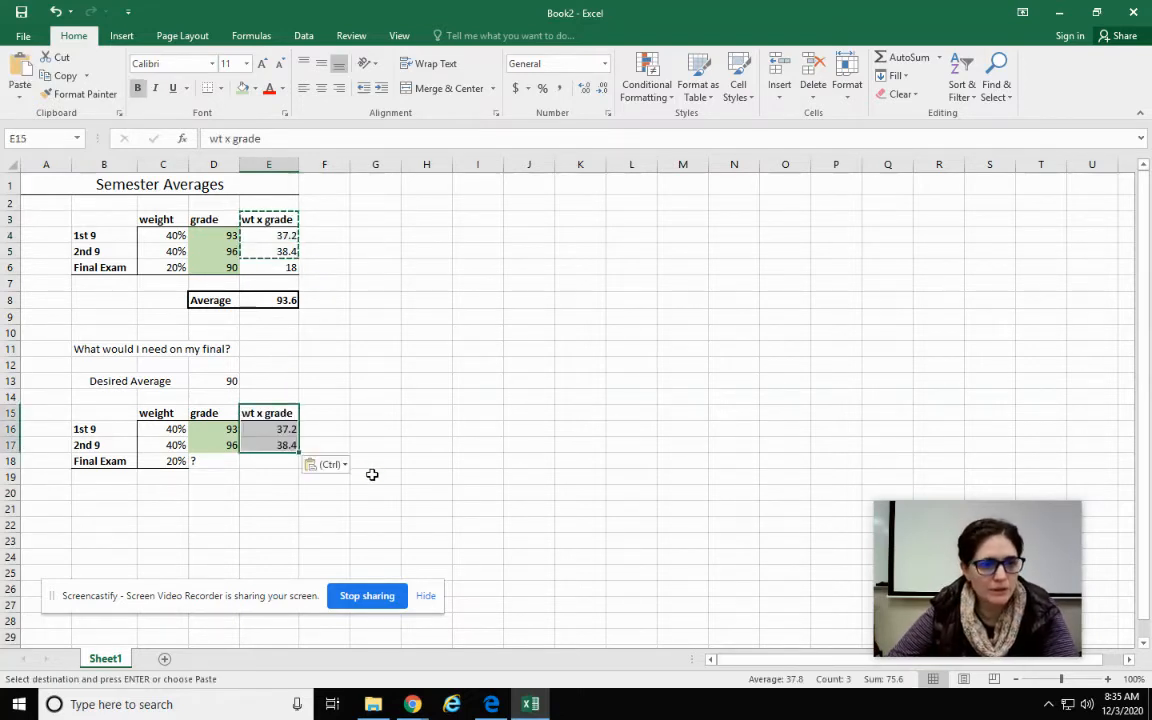
pyautogui.click(290, 428)
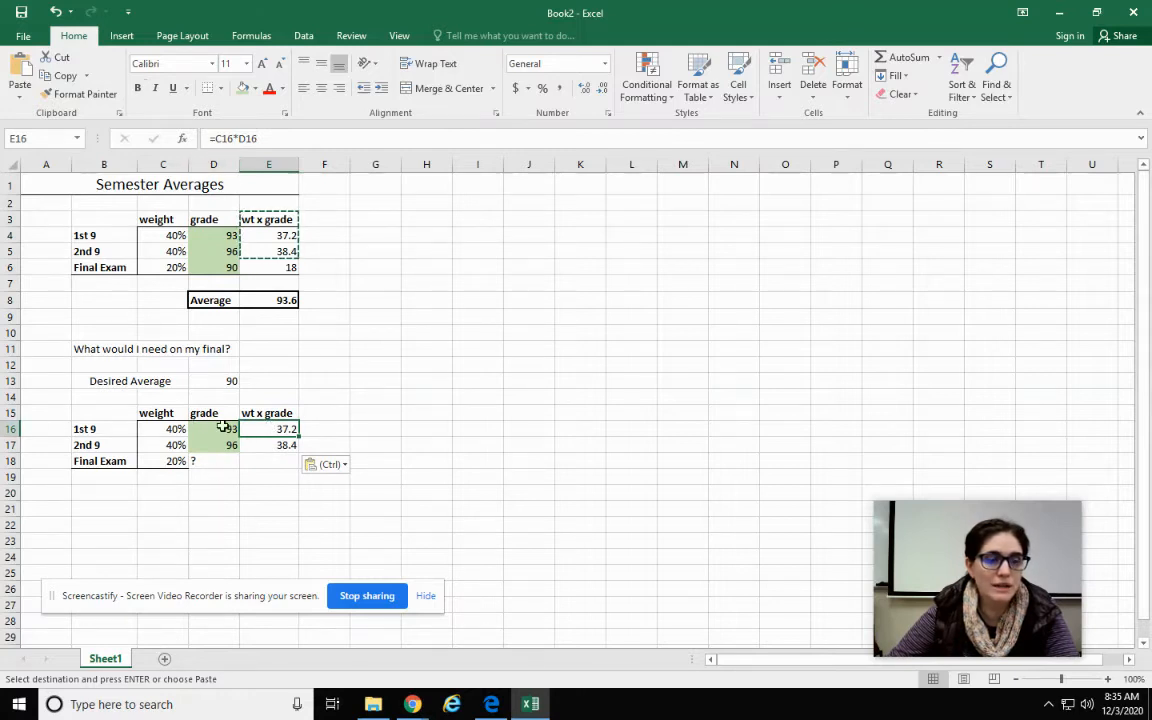
pyautogui.press('Down')
pyautogui.press('Down')
pyautogui.press('Down')
pyautogui.press('Down')
pyautogui.press('Down')
pyautogui.press('Down')
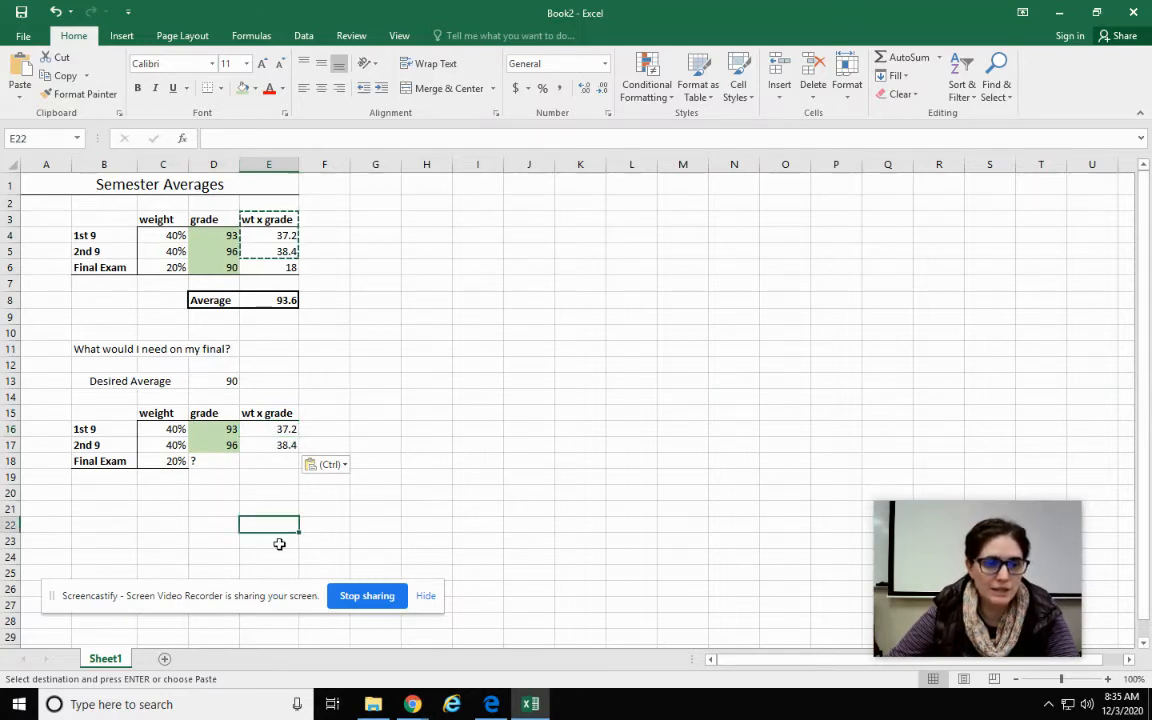
# Add a bottom border beneath the lower table's Final Exam row in C18:E18
pyautogui.moveTo(155, 462); pyautogui.dragTo(273, 462)
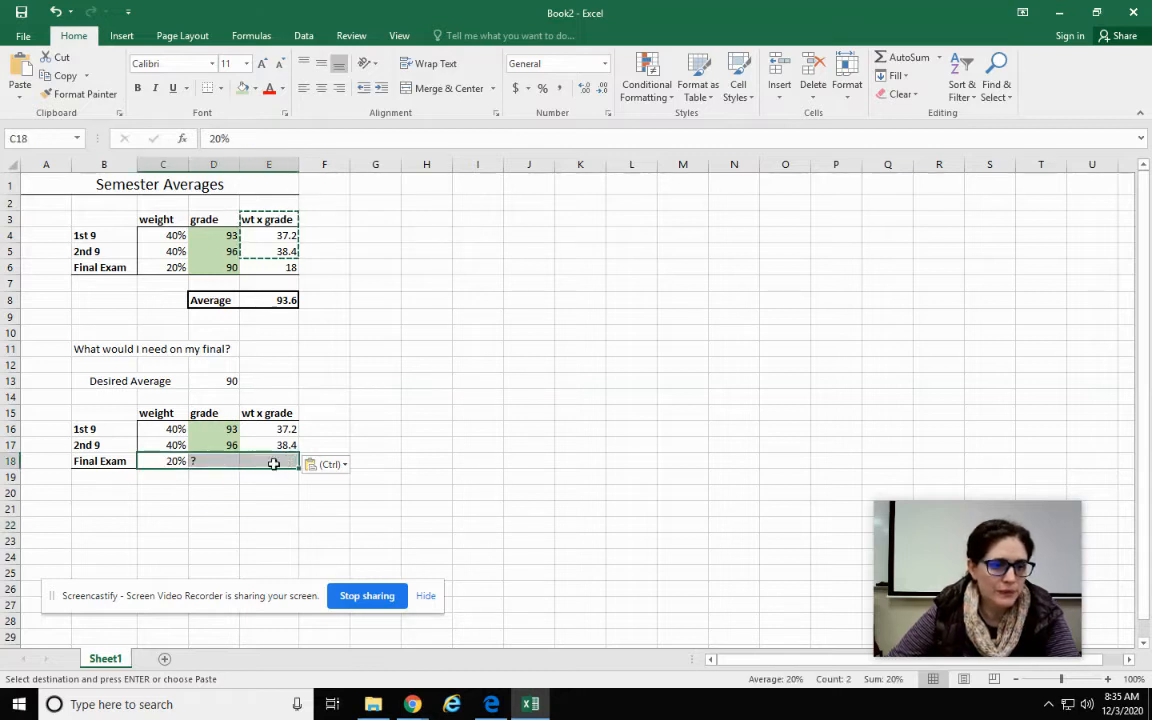
pyautogui.click(212, 93)
pyautogui.click(517, 395)
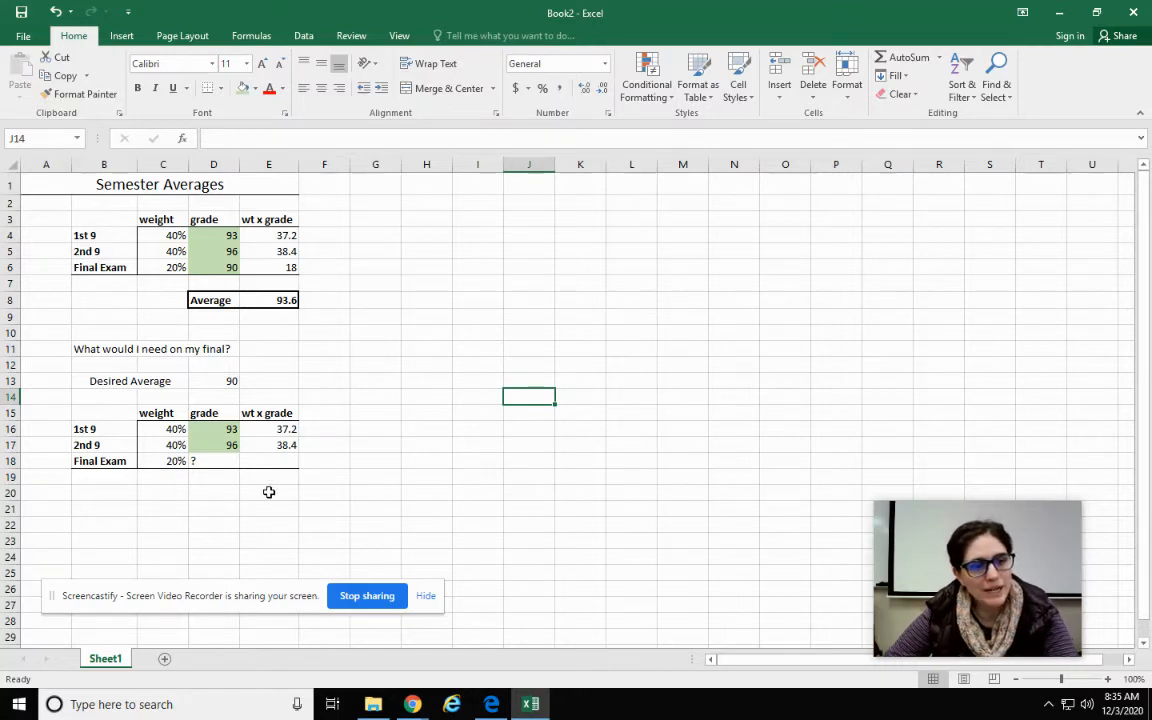
pyautogui.click(544, 284)
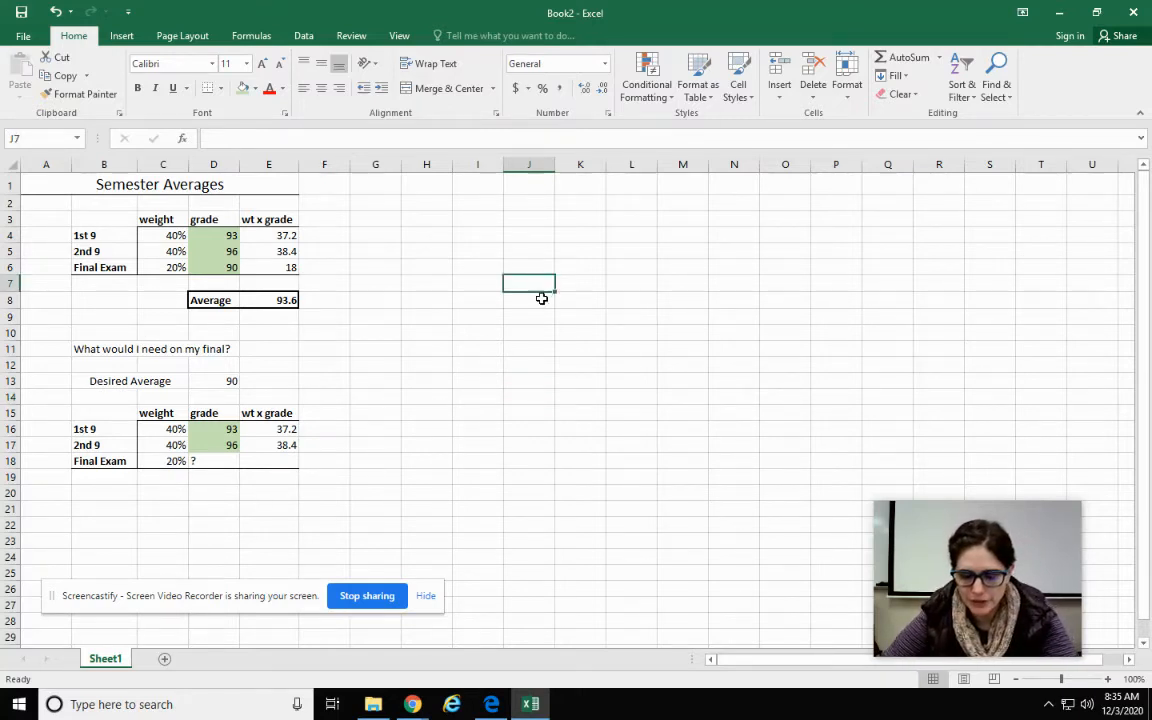
pyautogui.write('avg = w1g')
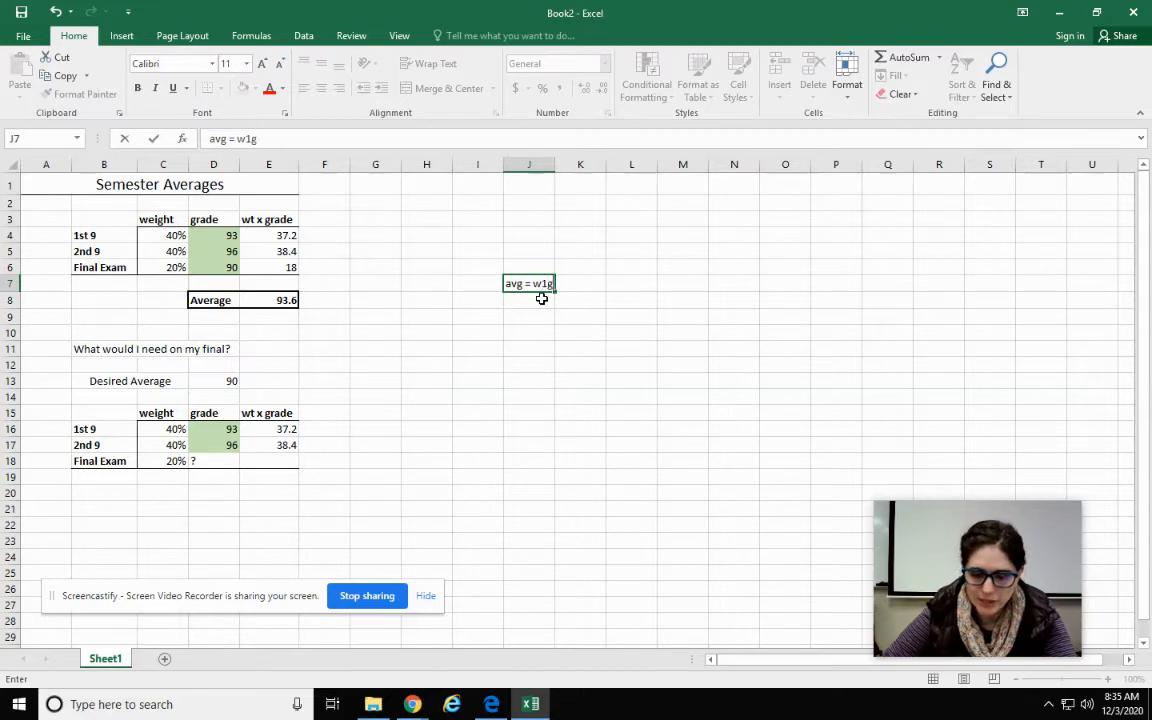
pyautogui.write('1+w2g2+wfxf')
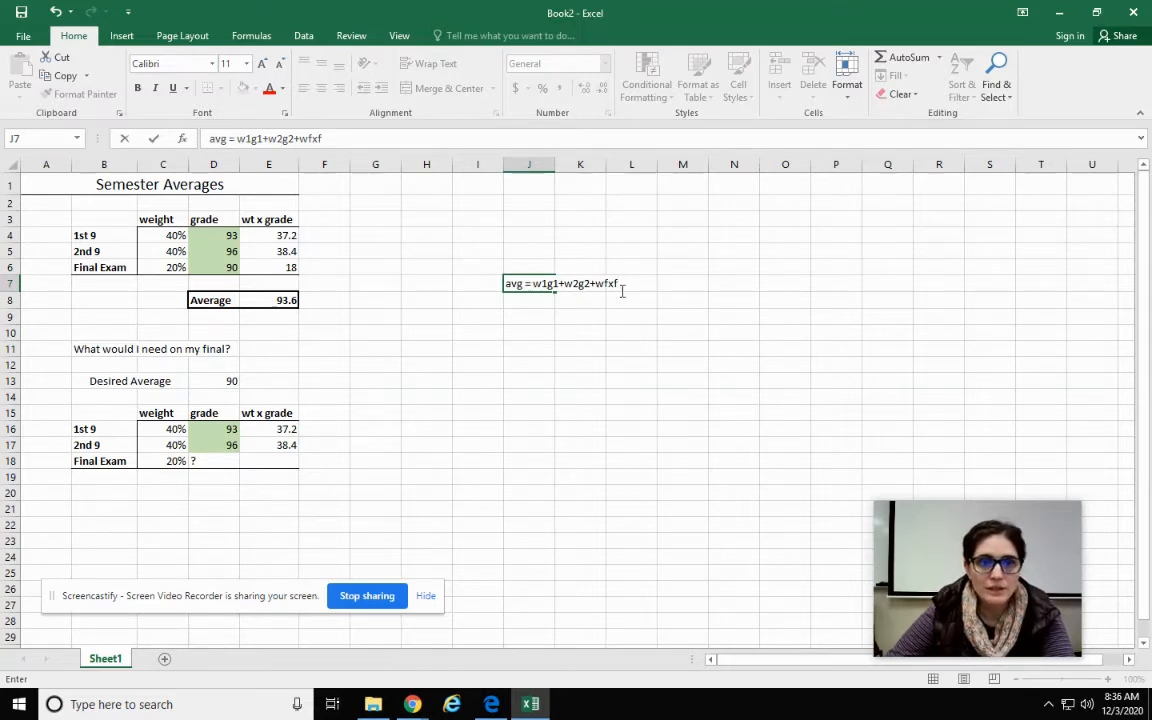
pyautogui.press('Escape')
# Enter the label "Exam Needed" in D20 below the lower table
pyautogui.click(229, 488)
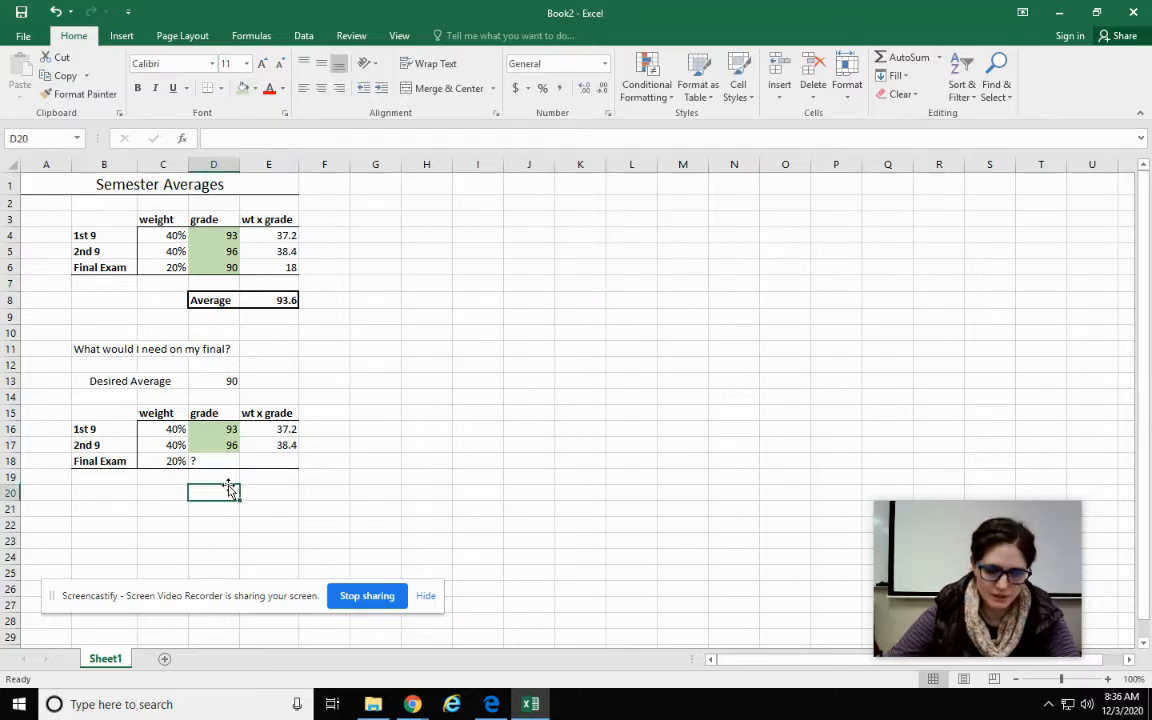
pyautogui.write('Exam')
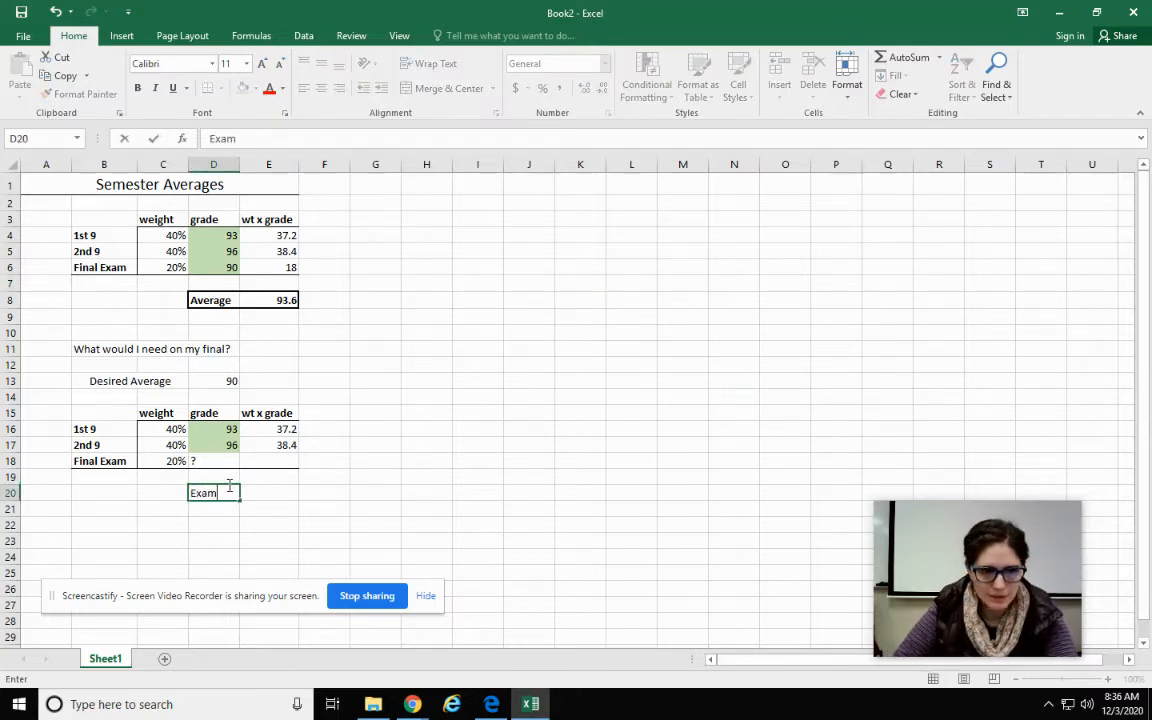
pyautogui.write(' Needed')
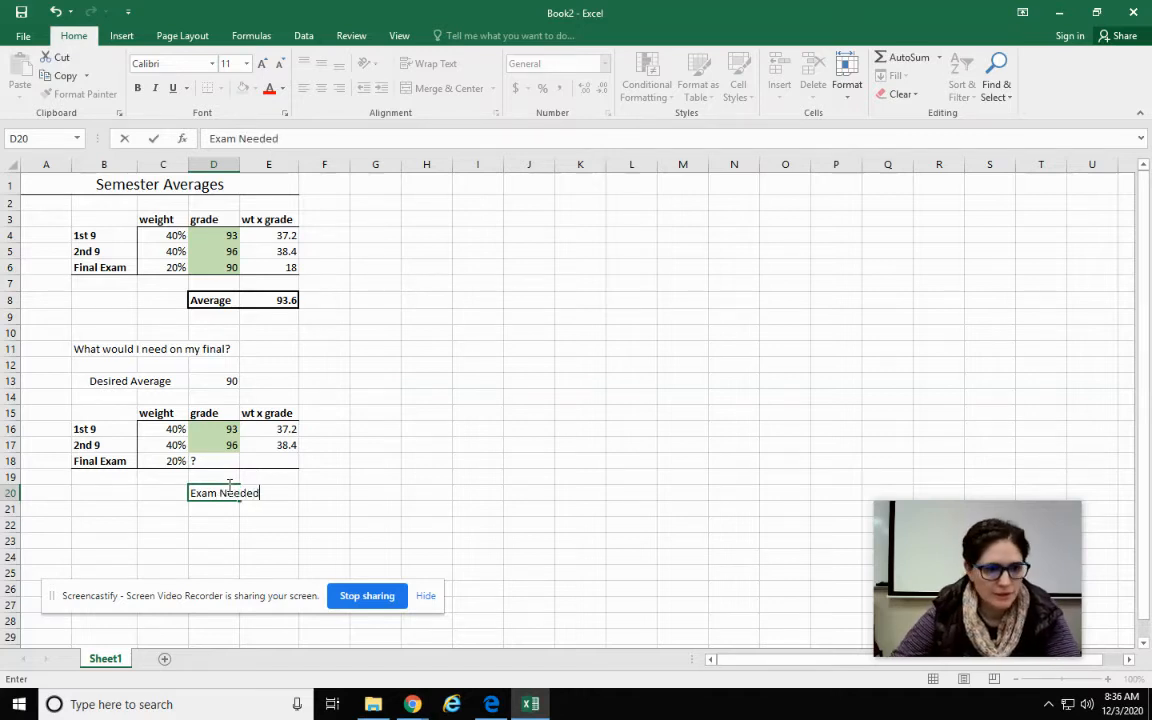
pyautogui.click(250, 542)
# Merge and center the Exam Needed label across C20:D20
pyautogui.click(234, 496)
pyautogui.moveTo(226, 502)
pyautogui.mouseDown()
pyautogui.moveTo(184, 498)
pyautogui.moveTo(204, 501)
pyautogui.mouseUp()
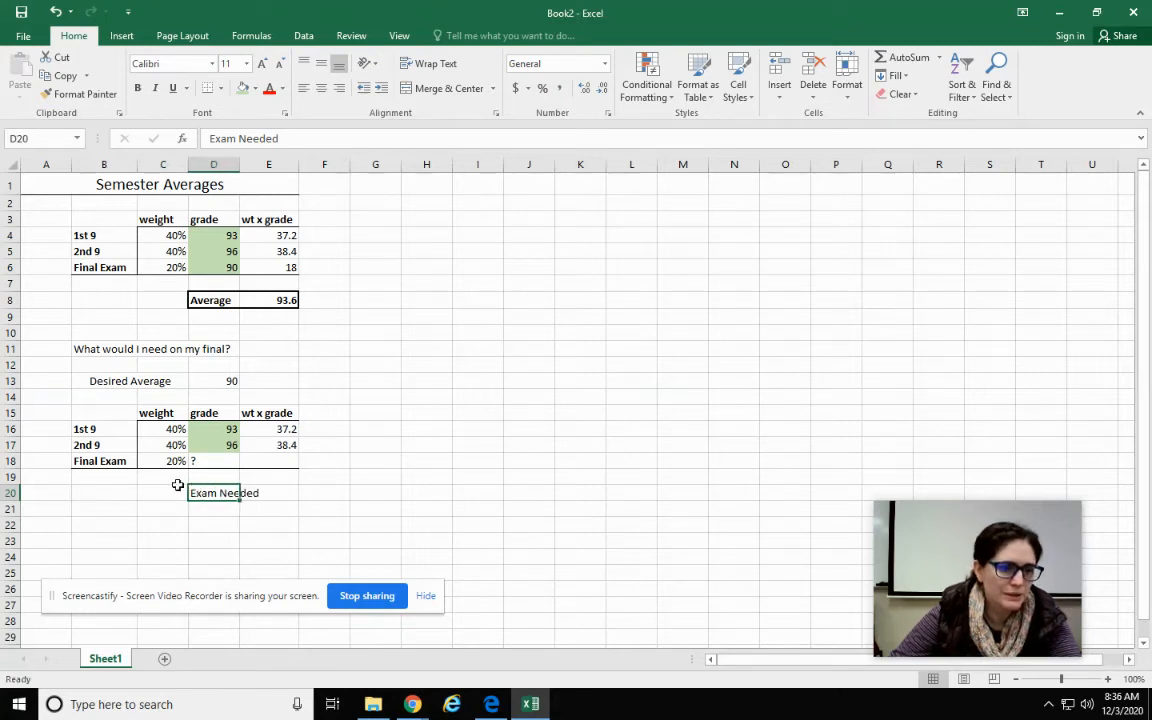
pyautogui.click(182, 491)
pyautogui.click(440, 88)
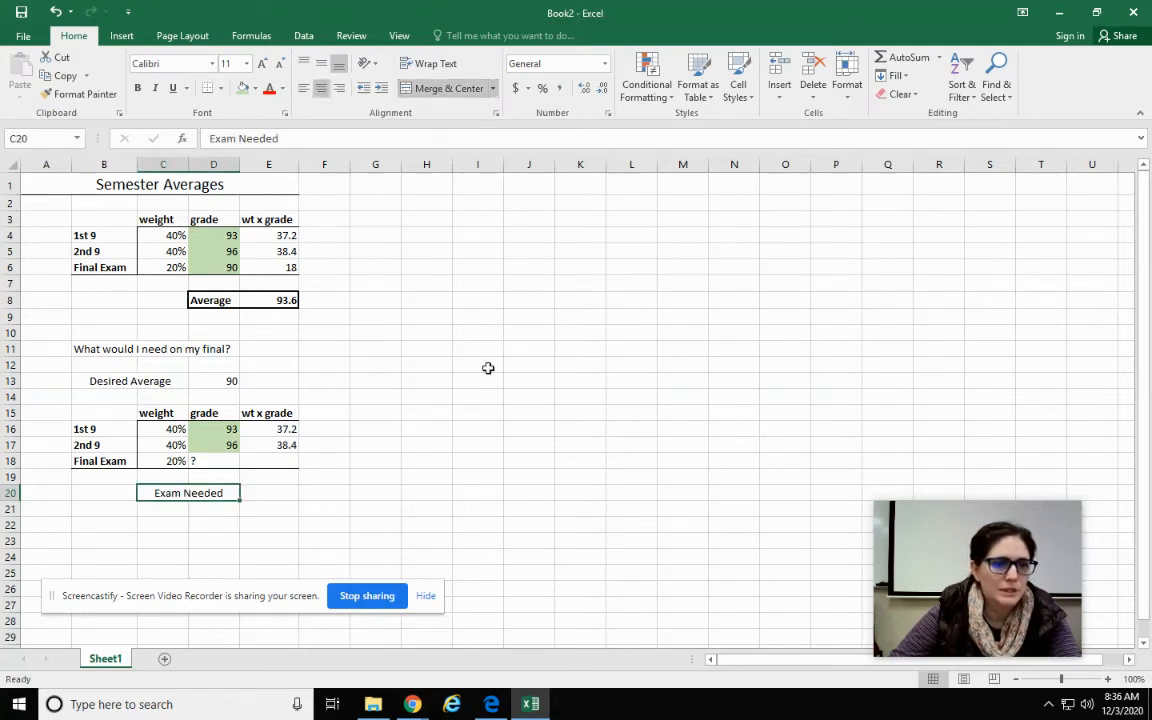
pyautogui.click(472, 490)
# Enter the formula =(D13-E16-E17)/C18 in E20 to calculate the exam grade needed
pyautogui.click(285, 482)
pyautogui.click(276, 493)
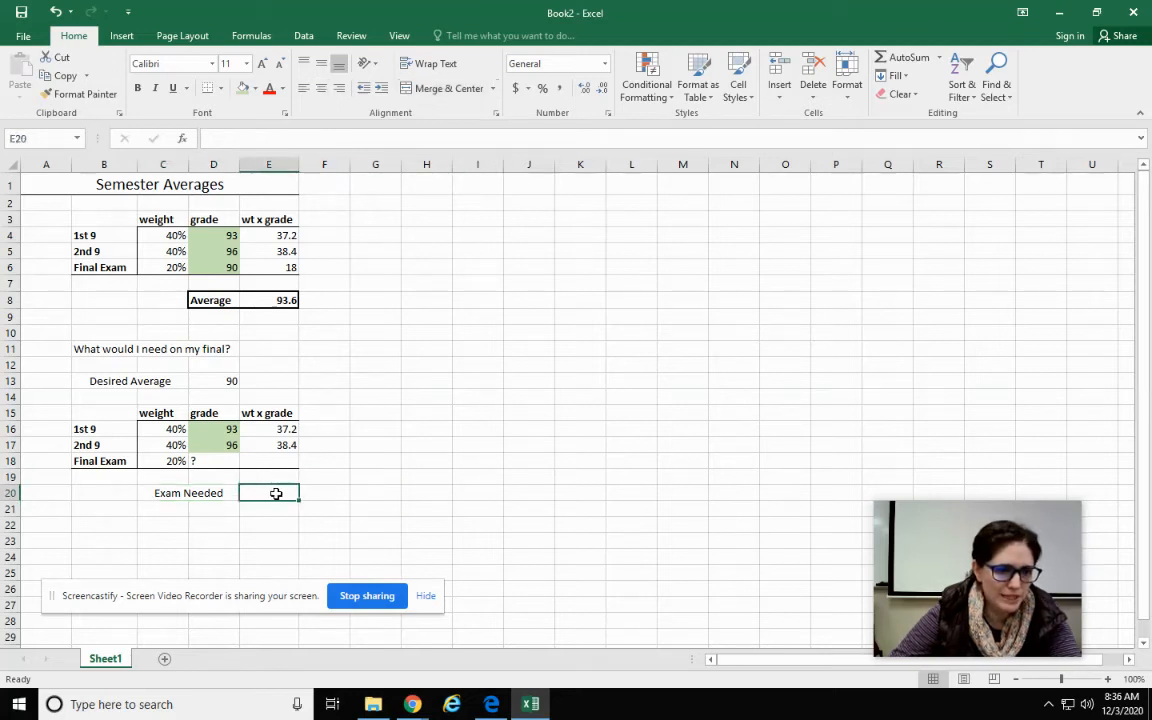
pyautogui.write('=')
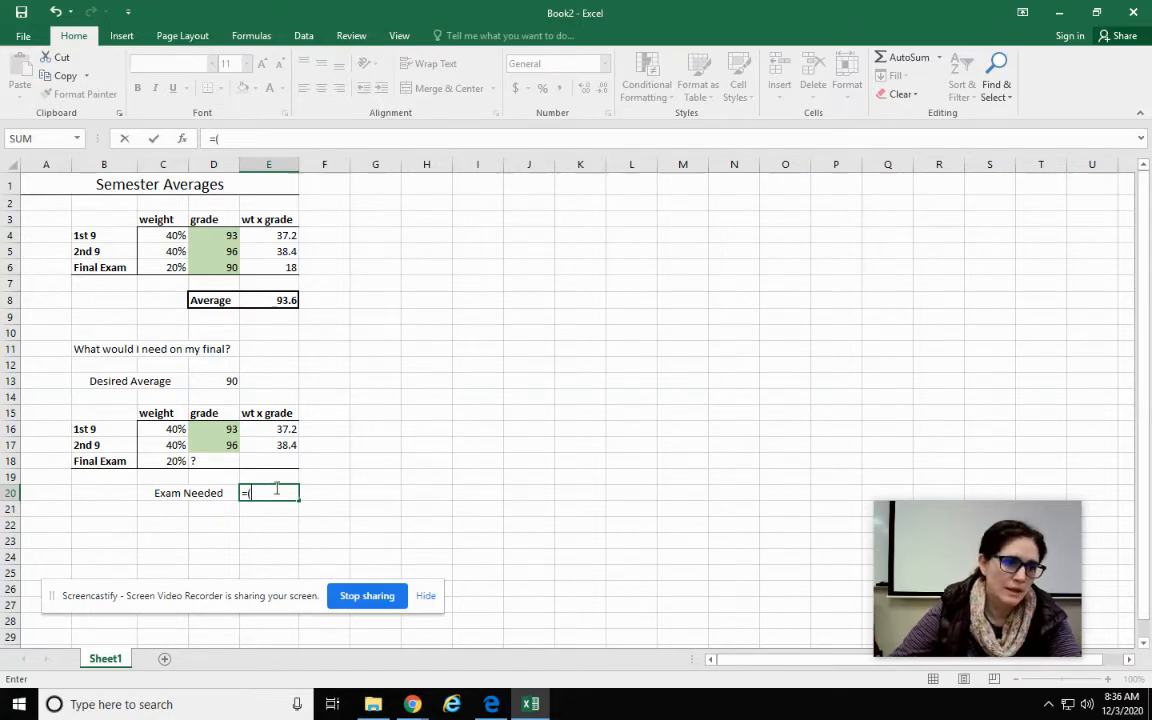
pyautogui.write('(')
pyautogui.click(207, 381)
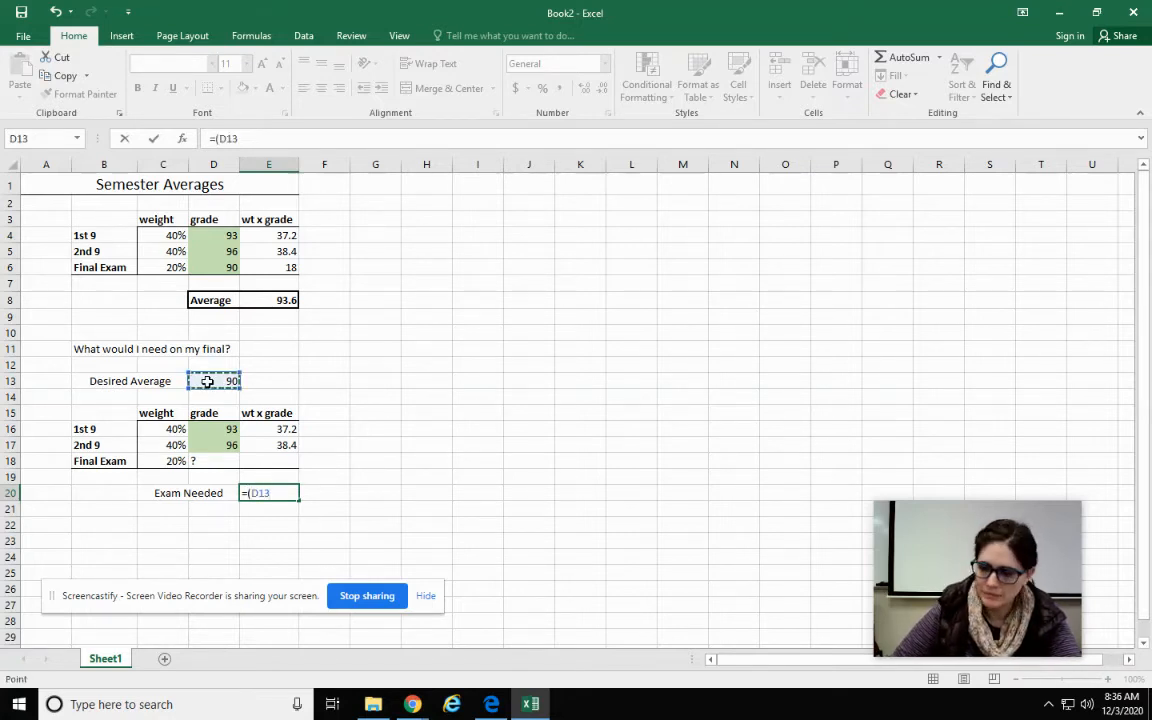
pyautogui.write('-')
pyautogui.click(262, 430)
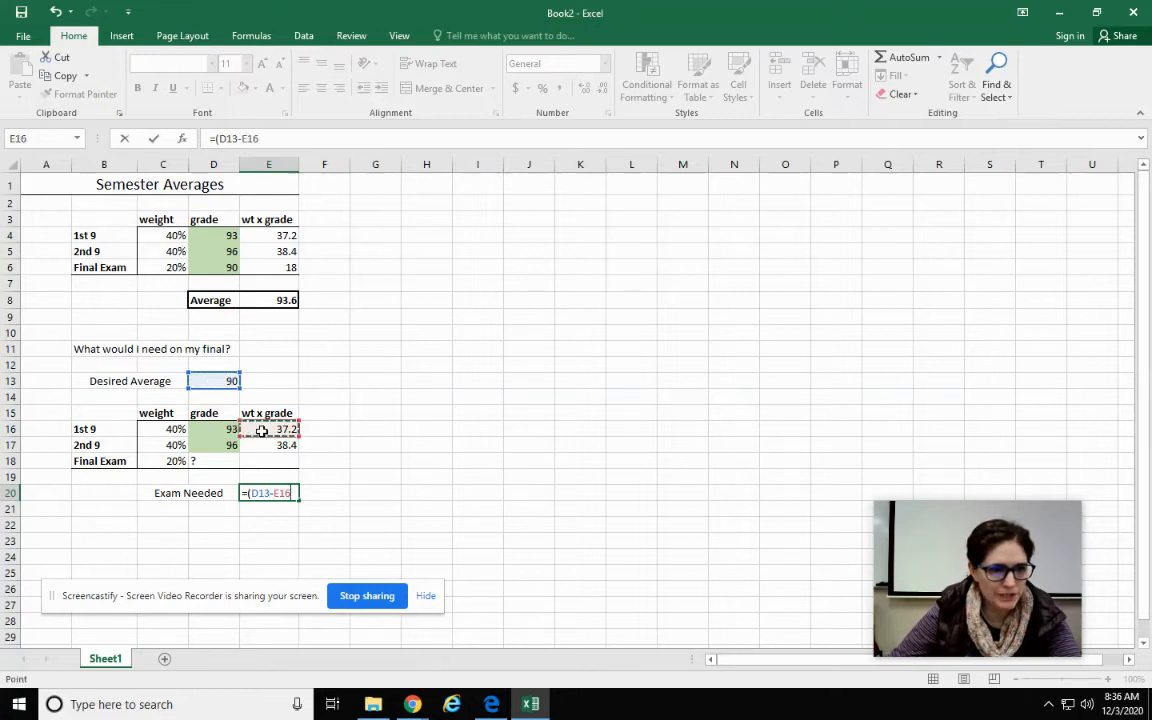
pyautogui.write('-')
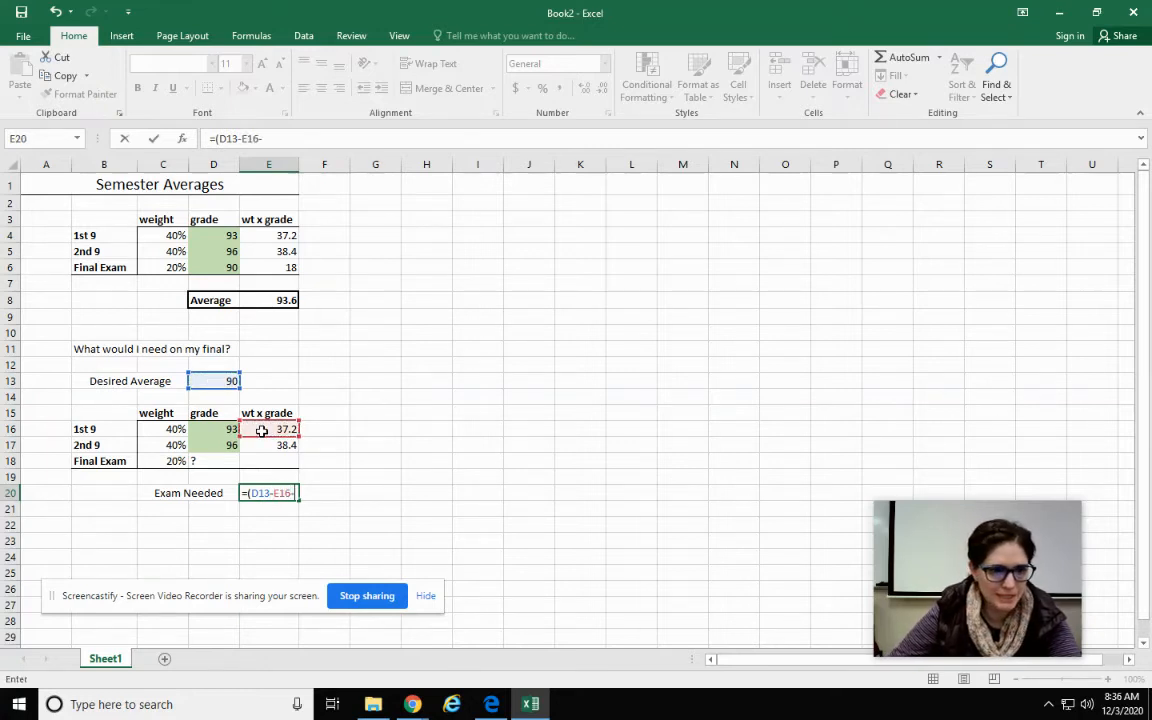
pyautogui.click(258, 447)
pyautogui.write(')')
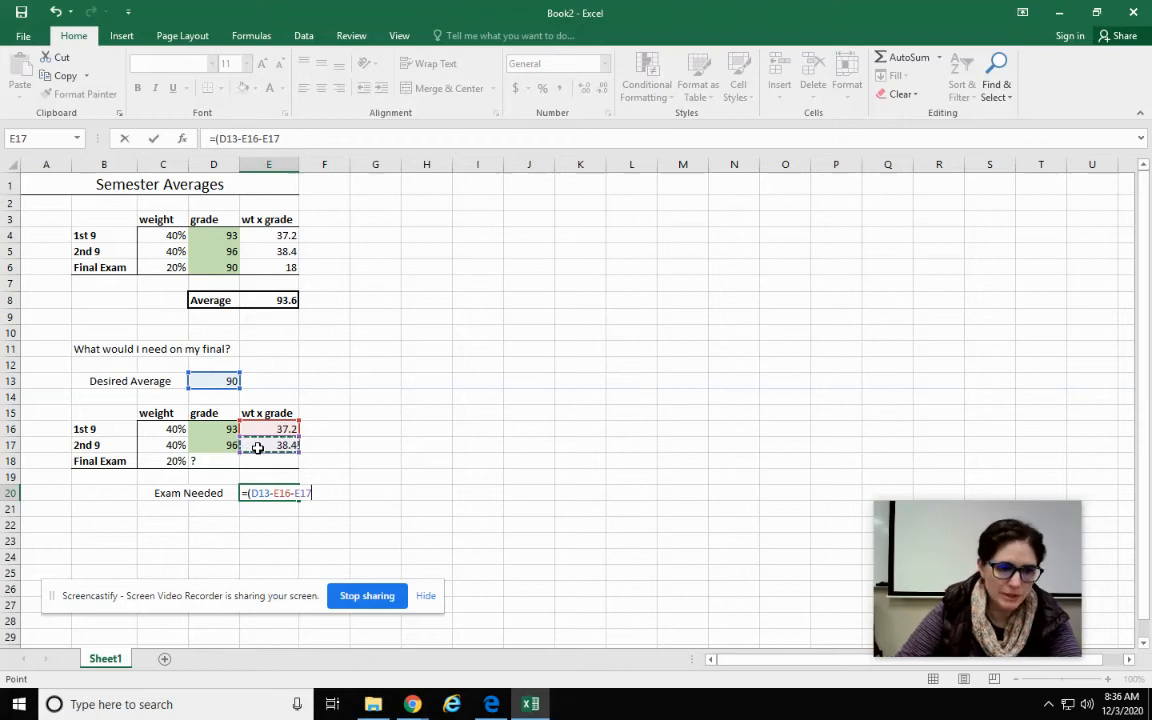
pyautogui.write('/')
pyautogui.click(160, 461)
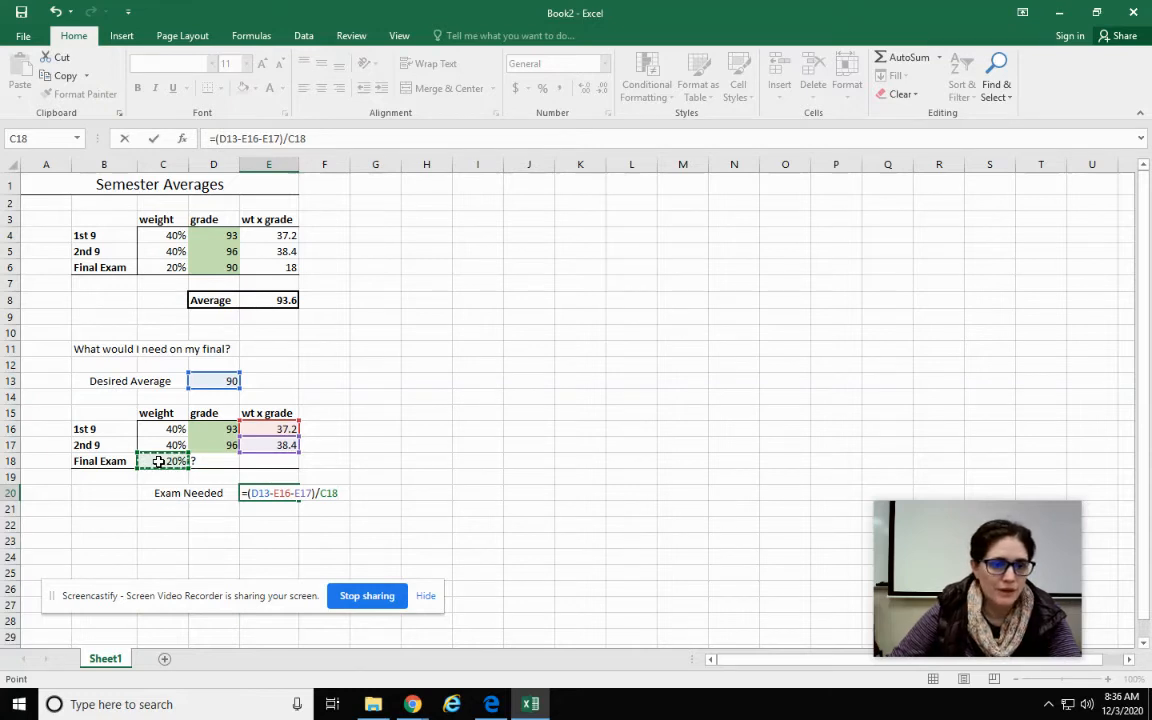
pyautogui.press('Return')
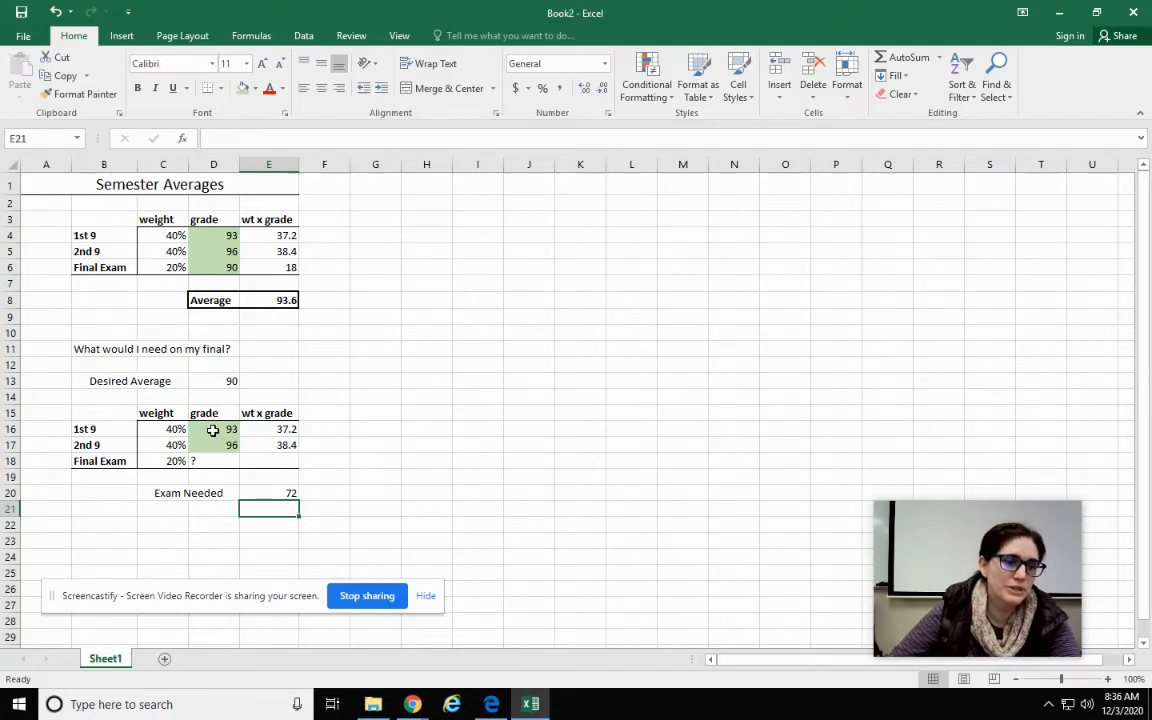
# Remove the green fill from the lower table's grade cells D16:D17
pyautogui.moveTo(213, 430); pyautogui.dragTo(208, 442)
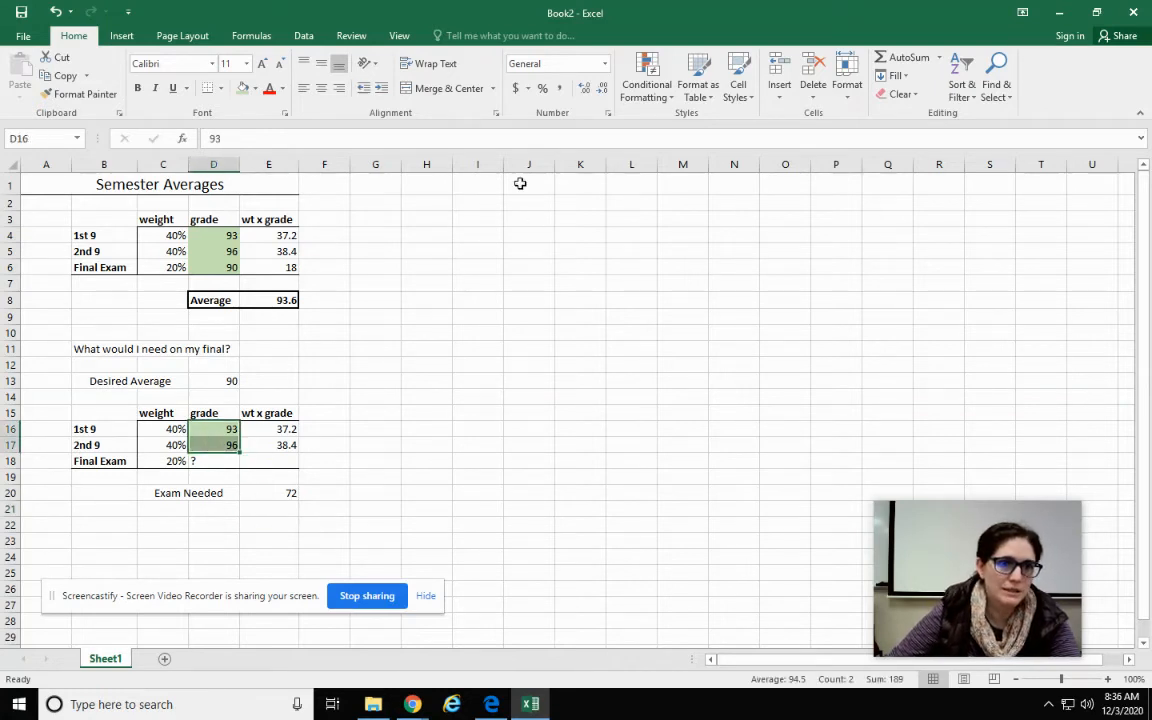
pyautogui.click(256, 89)
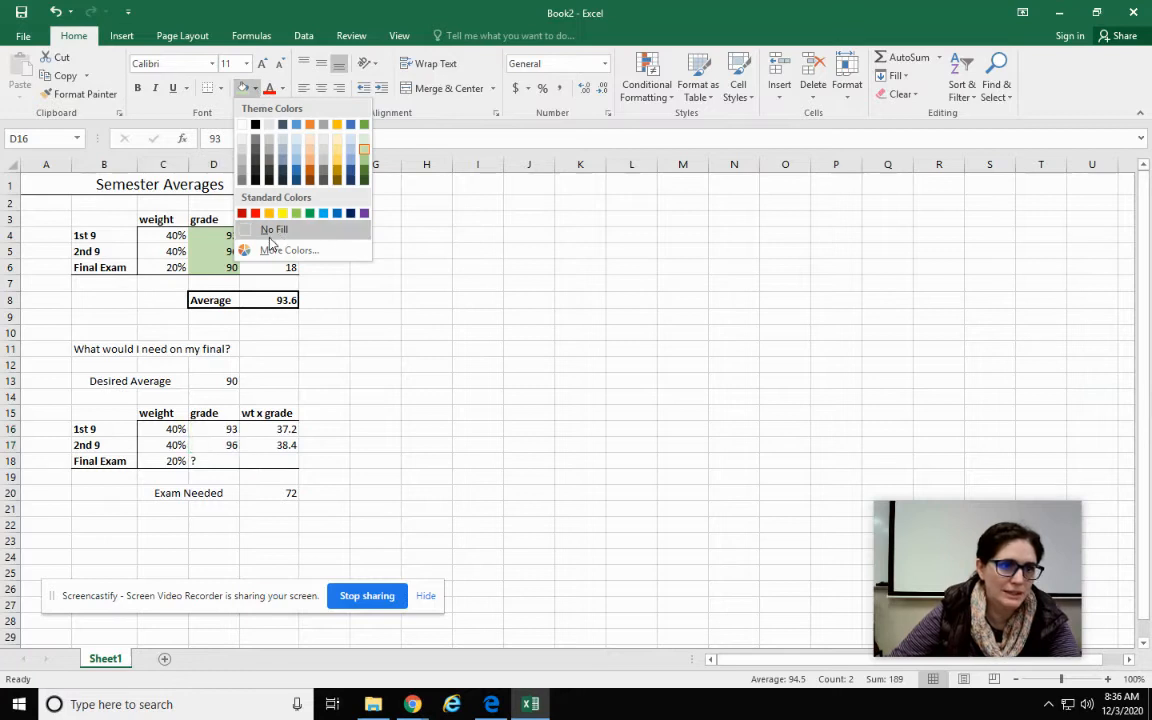
pyautogui.click(268, 224)
pyautogui.click(226, 430)
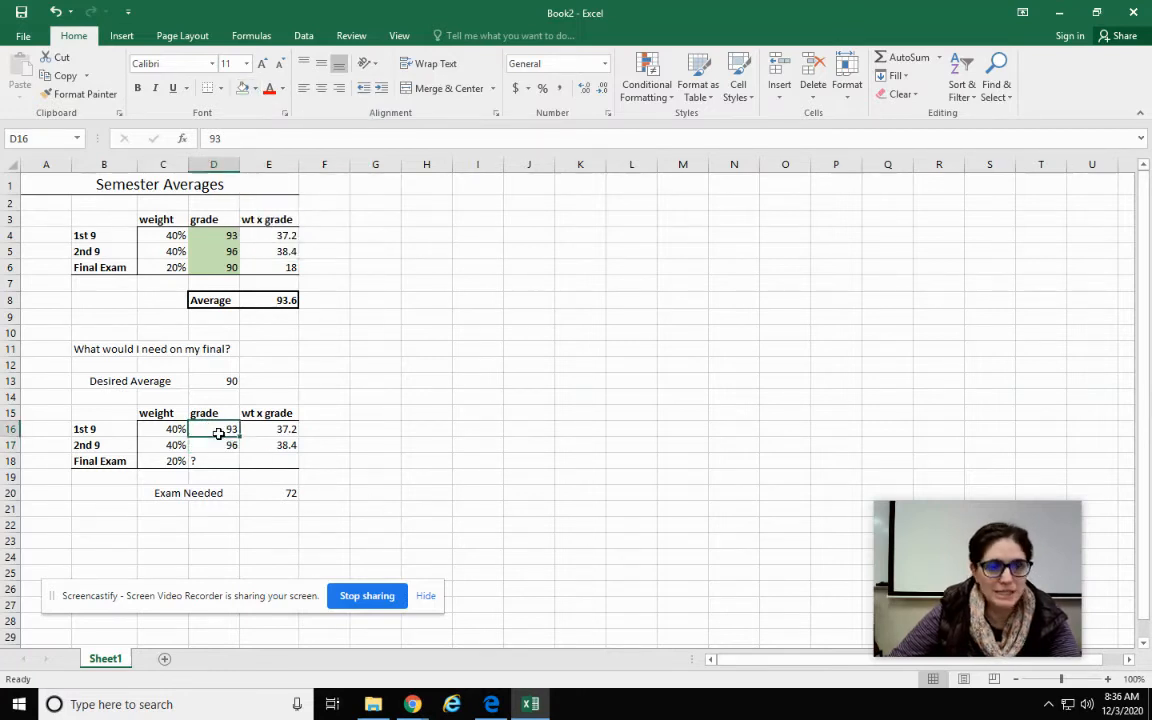
# Fill the Desired Average value cell D13 with the same light green as the upper grade cells
pyautogui.click(205, 381)
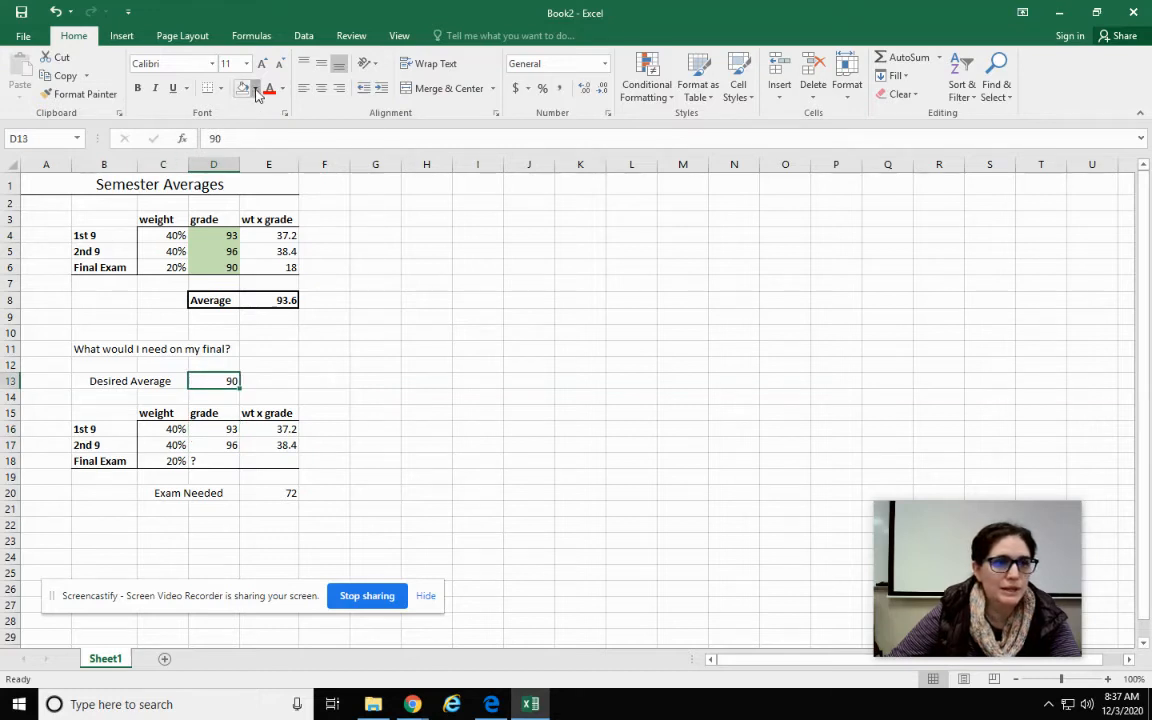
pyautogui.click(256, 89)
pyautogui.click(362, 152)
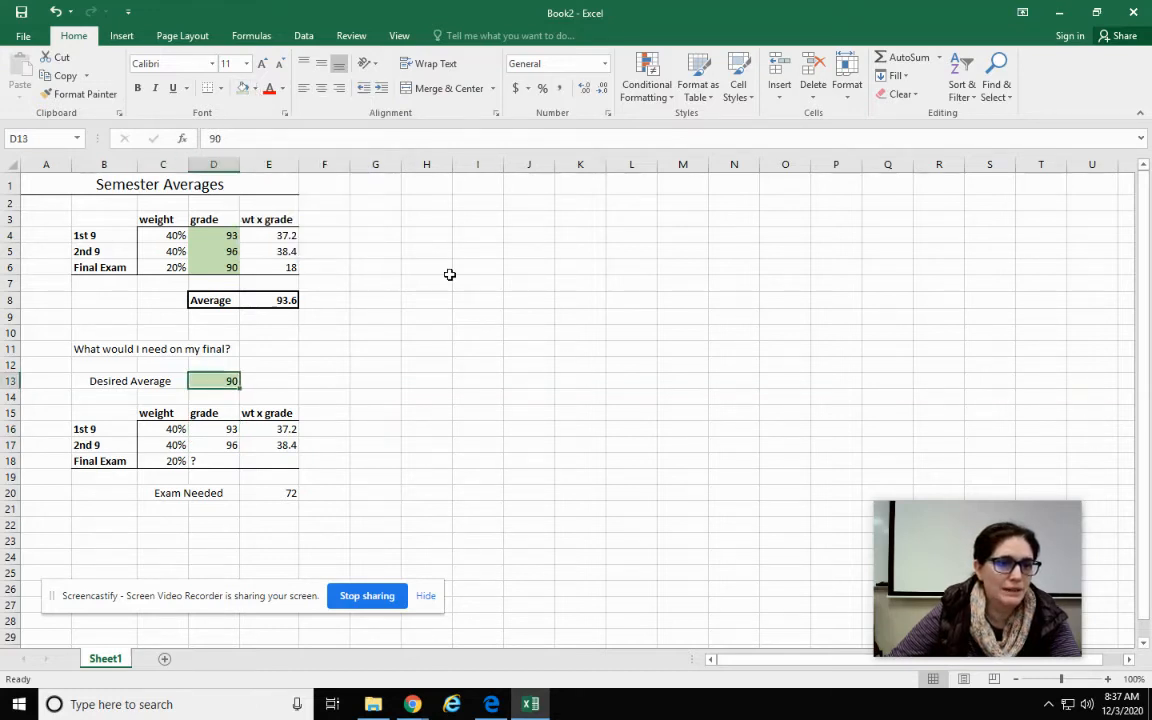
# Link the lower table's 1st 9 and 2nd 9 grades to the upper table with =D4 in D16 and =D5 in D17
pyautogui.click(228, 428)
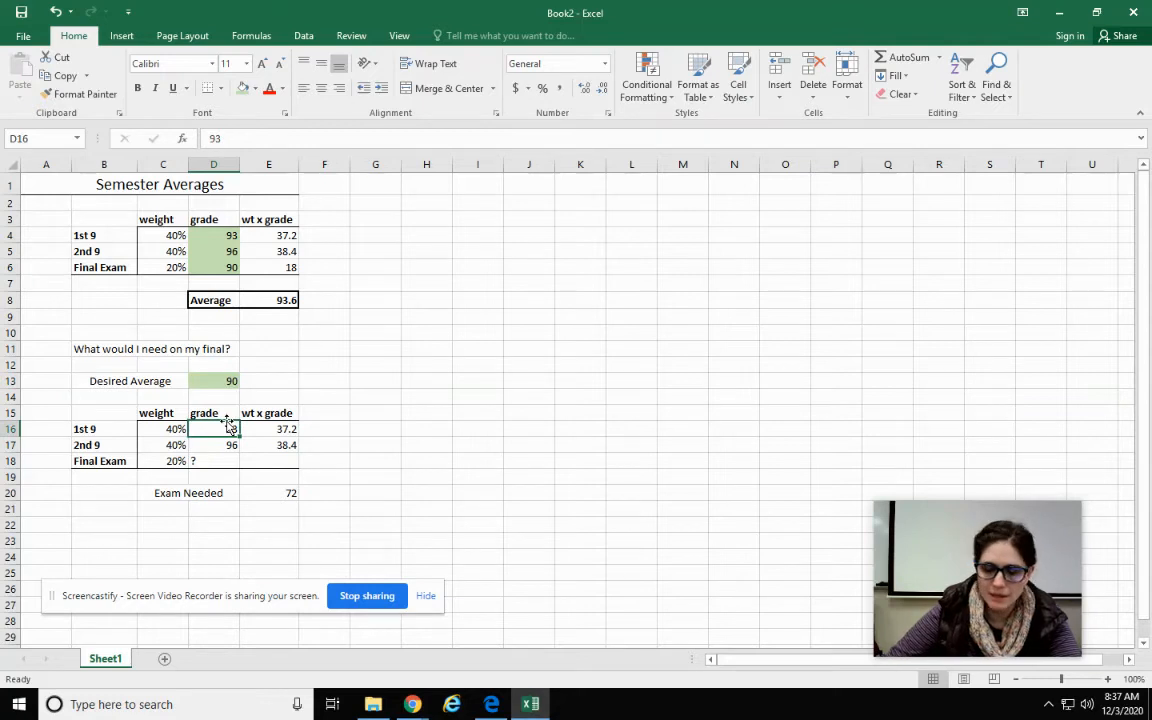
pyautogui.write('=')
pyautogui.click(208, 235)
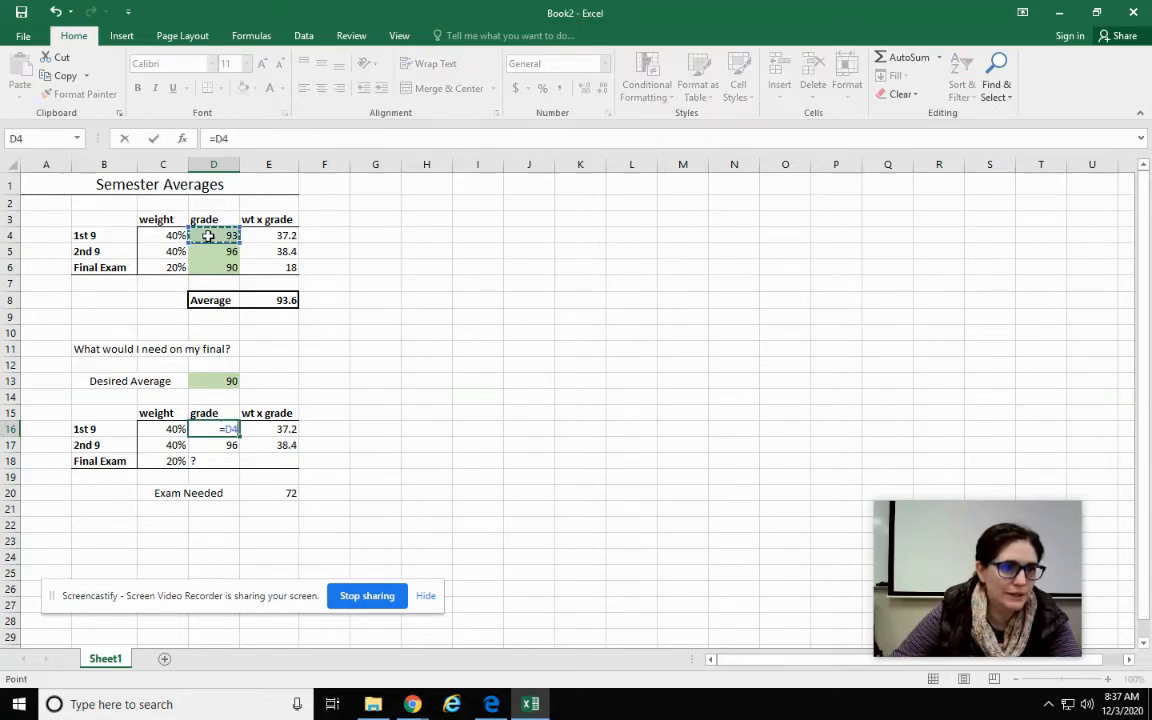
pyautogui.press('Return')
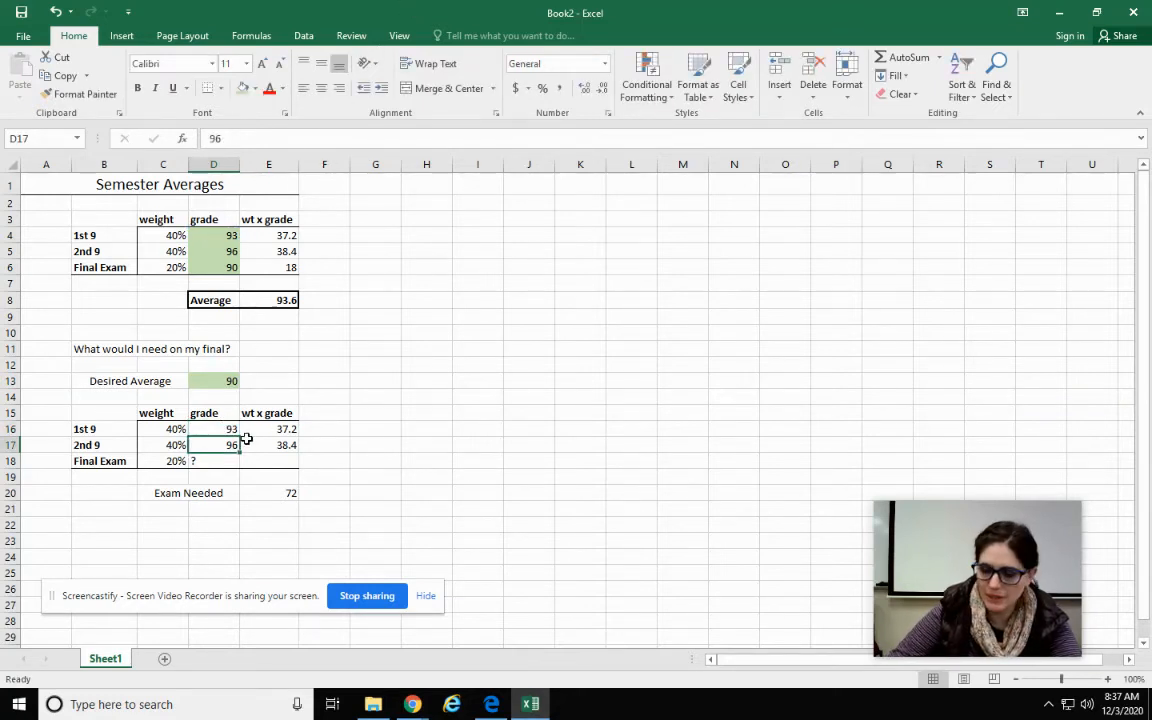
pyautogui.write('=')
pyautogui.click(215, 256)
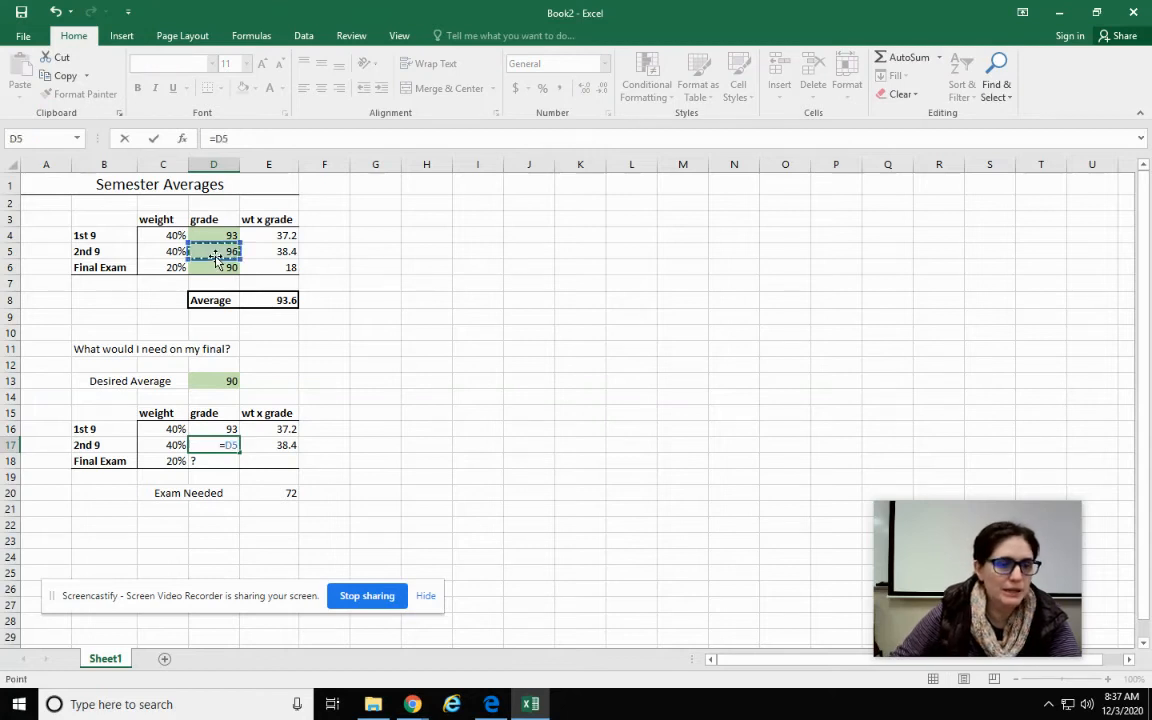
pyautogui.press('Return')
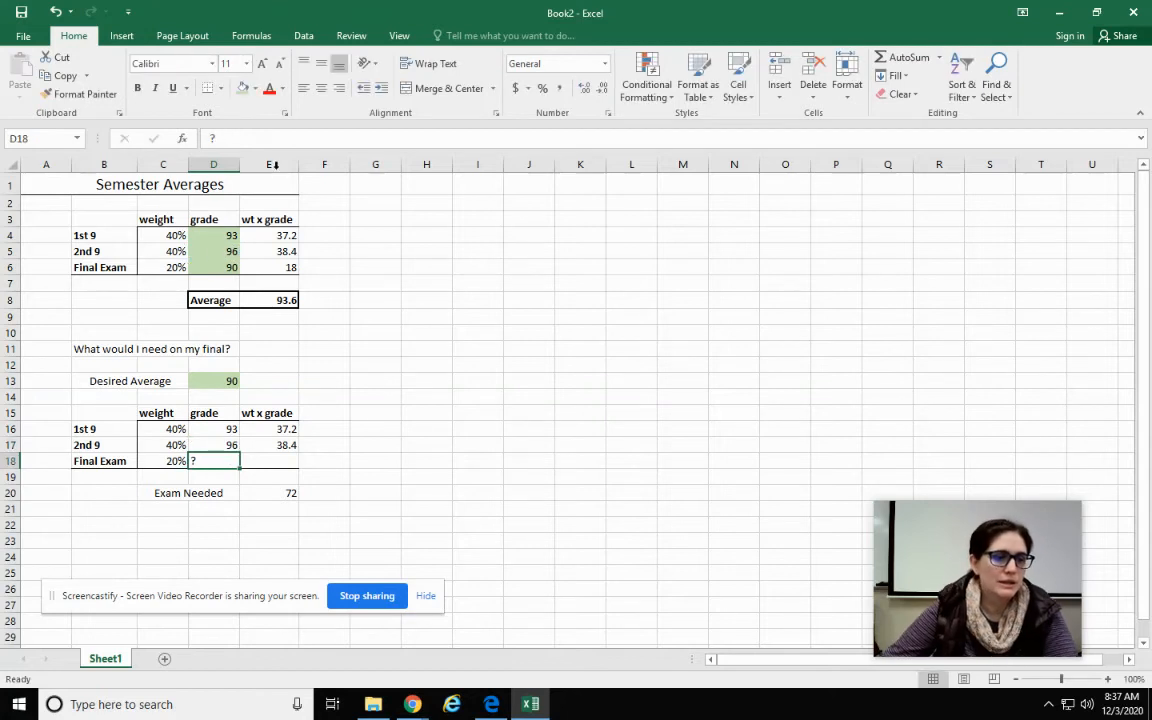
# Test the Desired Average in D13 with 80 and 70, and set it back to 90
pyautogui.click(222, 384)
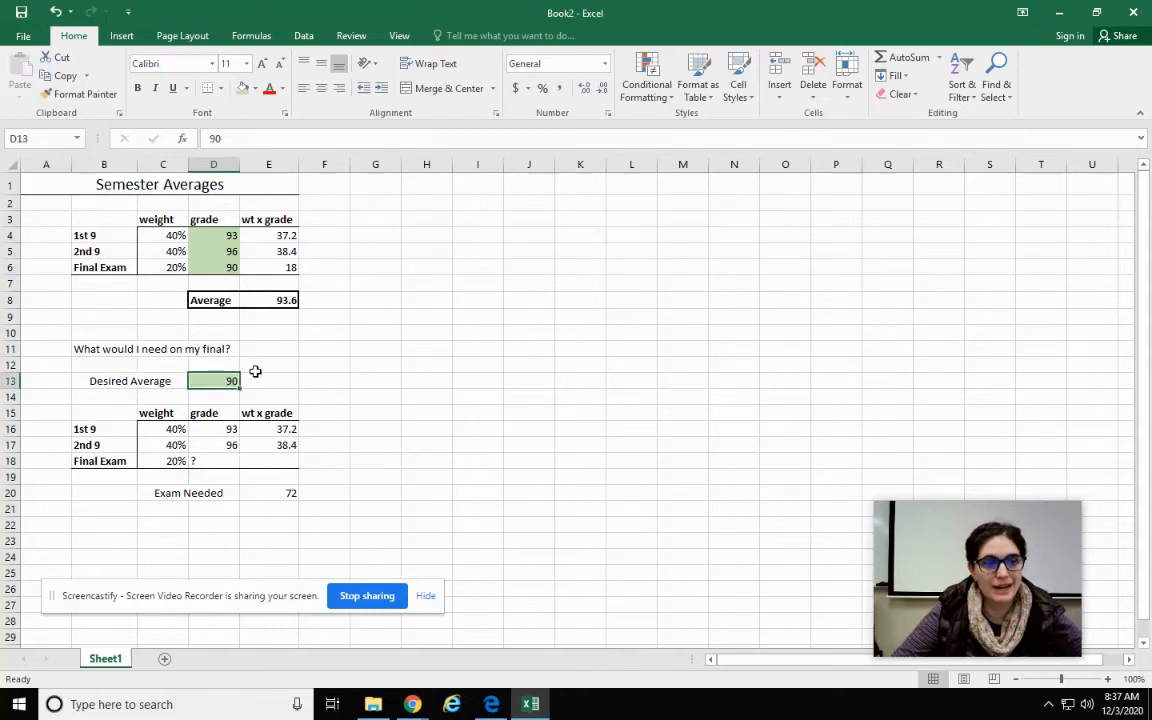
pyautogui.write('80')
pyautogui.press('Return')
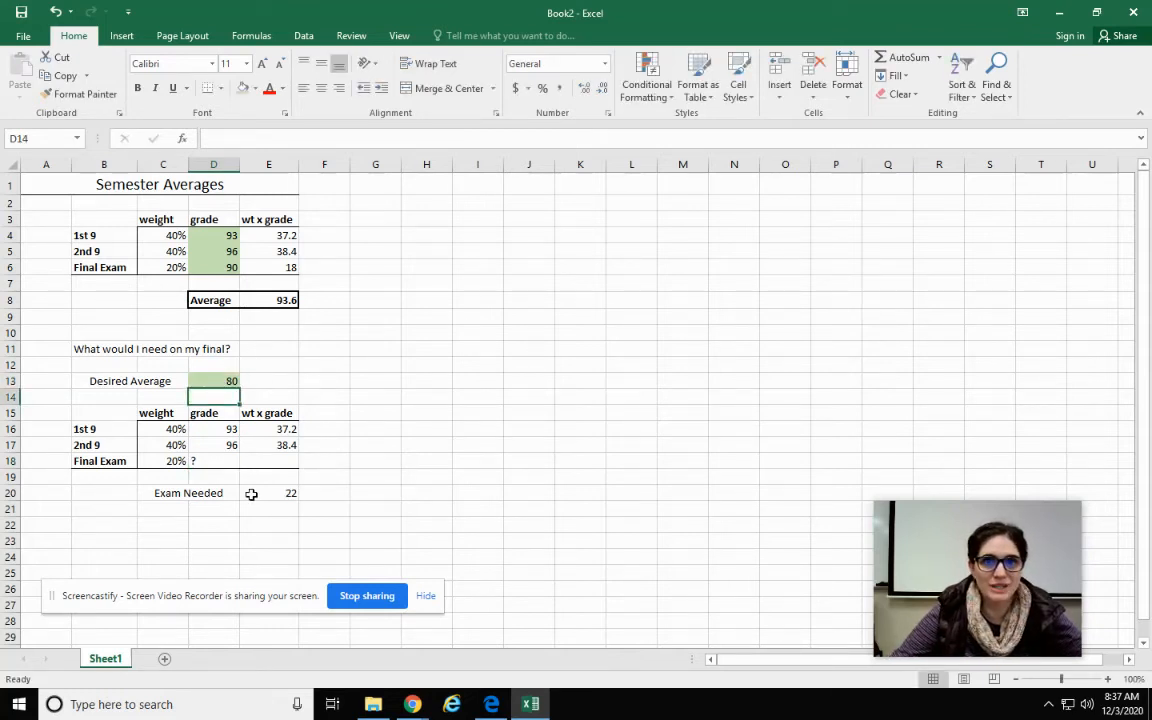
pyautogui.click(214, 382)
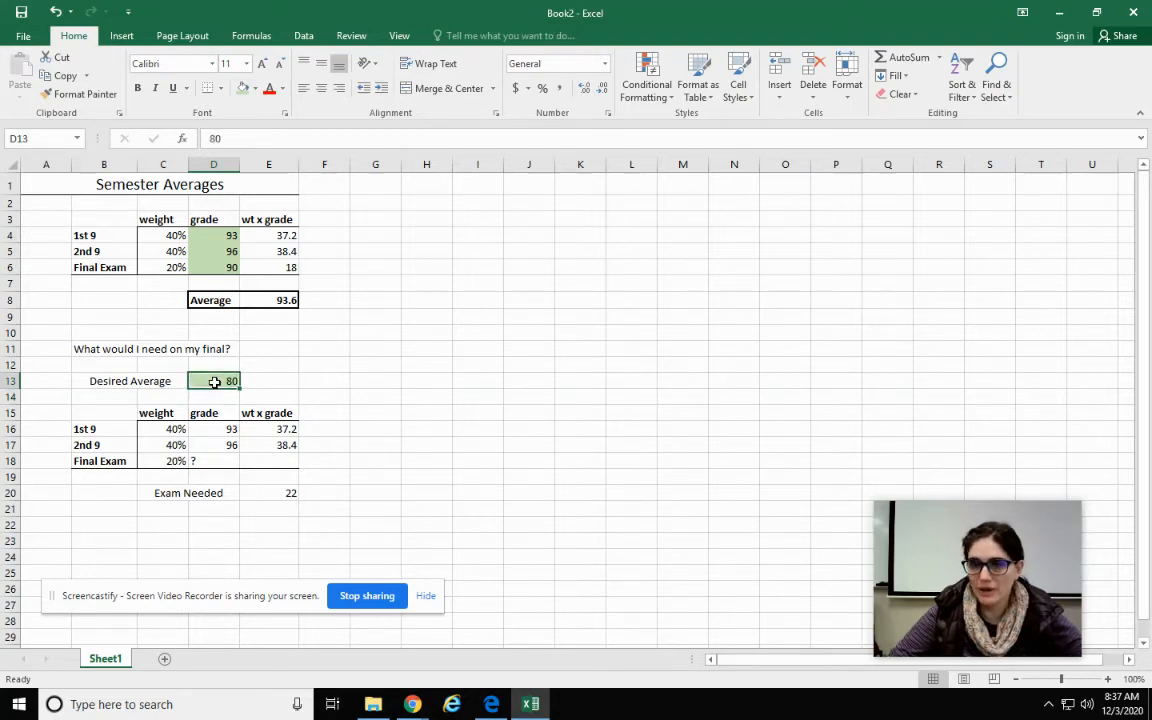
pyautogui.write('70')
pyautogui.press('Return')
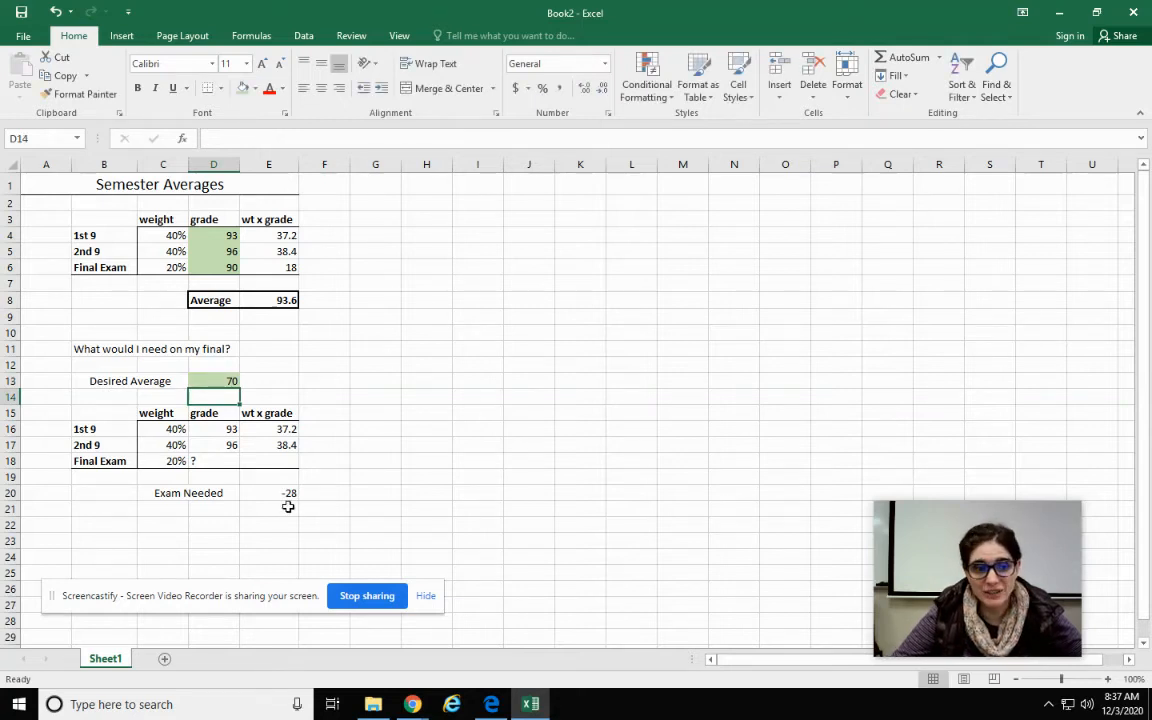
pyautogui.click(216, 381)
pyautogui.write('90')
pyautogui.click(424, 492)
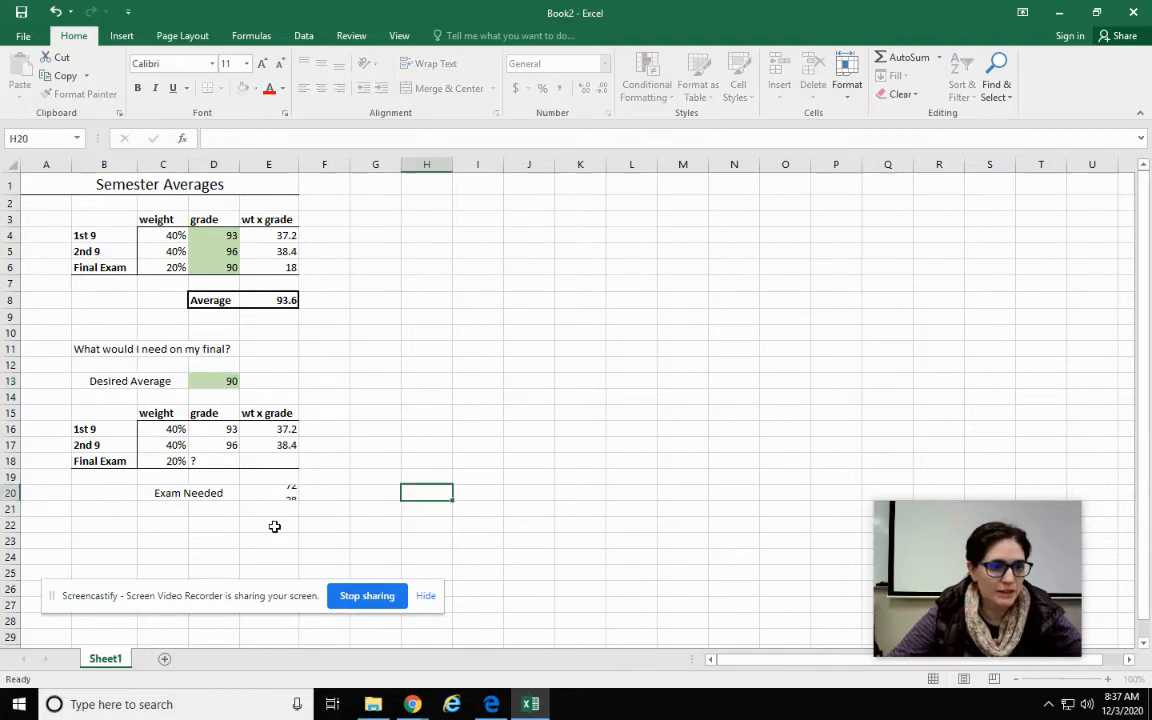
# Apply a thick outside border around the Exam Needed label and its result in C20:E20
pyautogui.moveTo(170, 488); pyautogui.dragTo(287, 493)
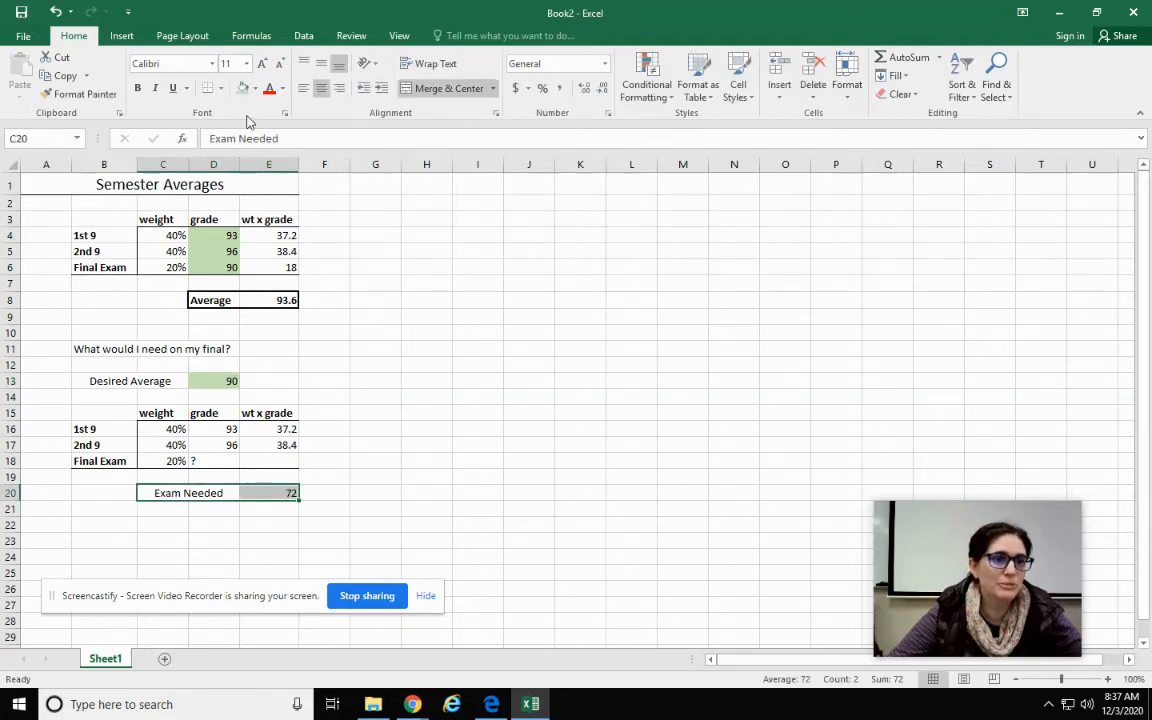
pyautogui.click(222, 89)
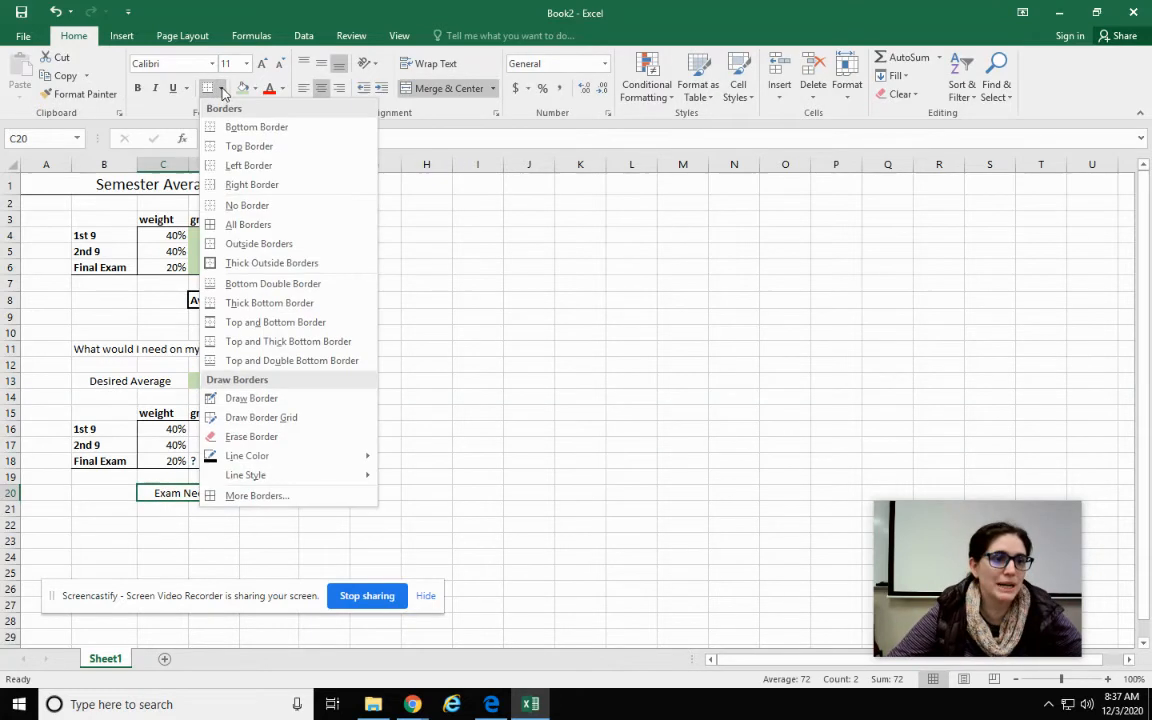
pyautogui.click(222, 256)
pyautogui.click(429, 448)
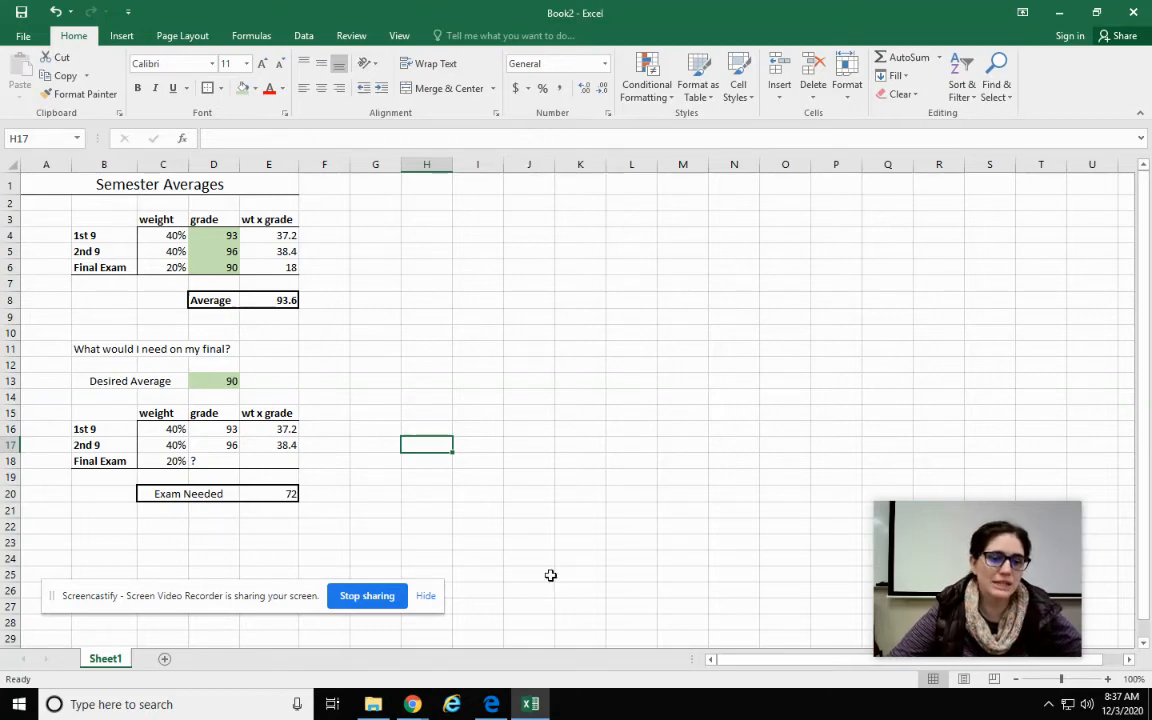
# Check the Weighted Averages sheet of AQR Fall Semester 2020 in Google Sheets, and return to the Excel workbook
pyautogui.click(412, 704)
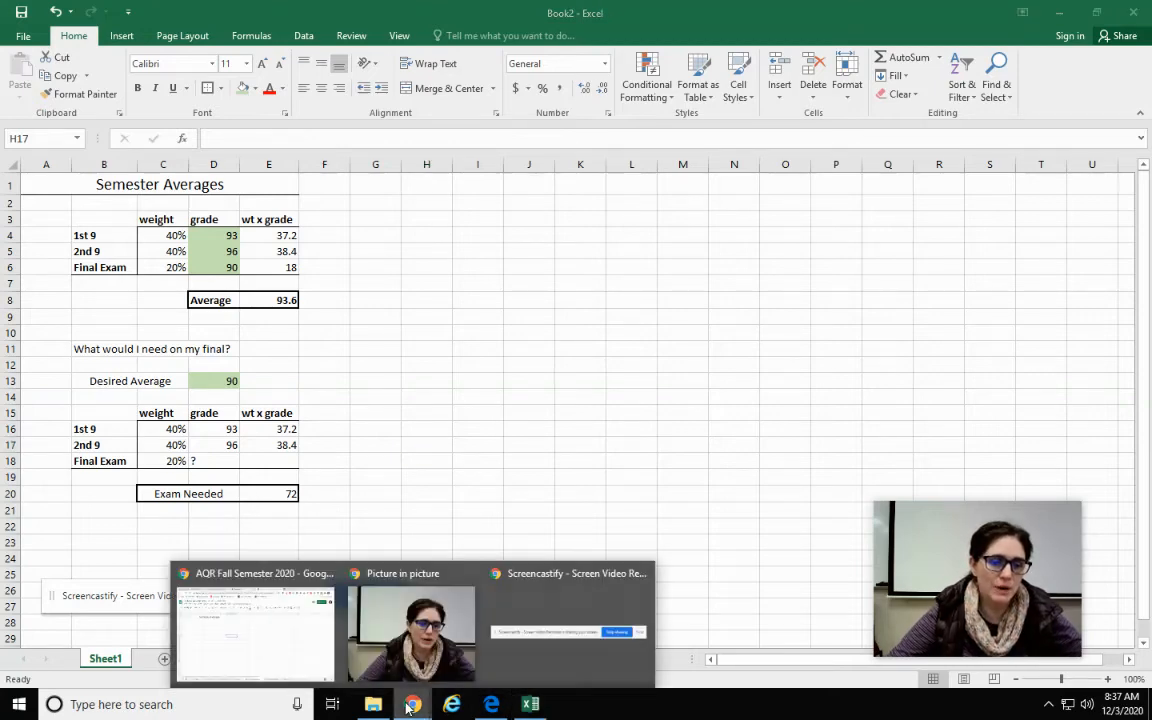
pyautogui.click(256, 574)
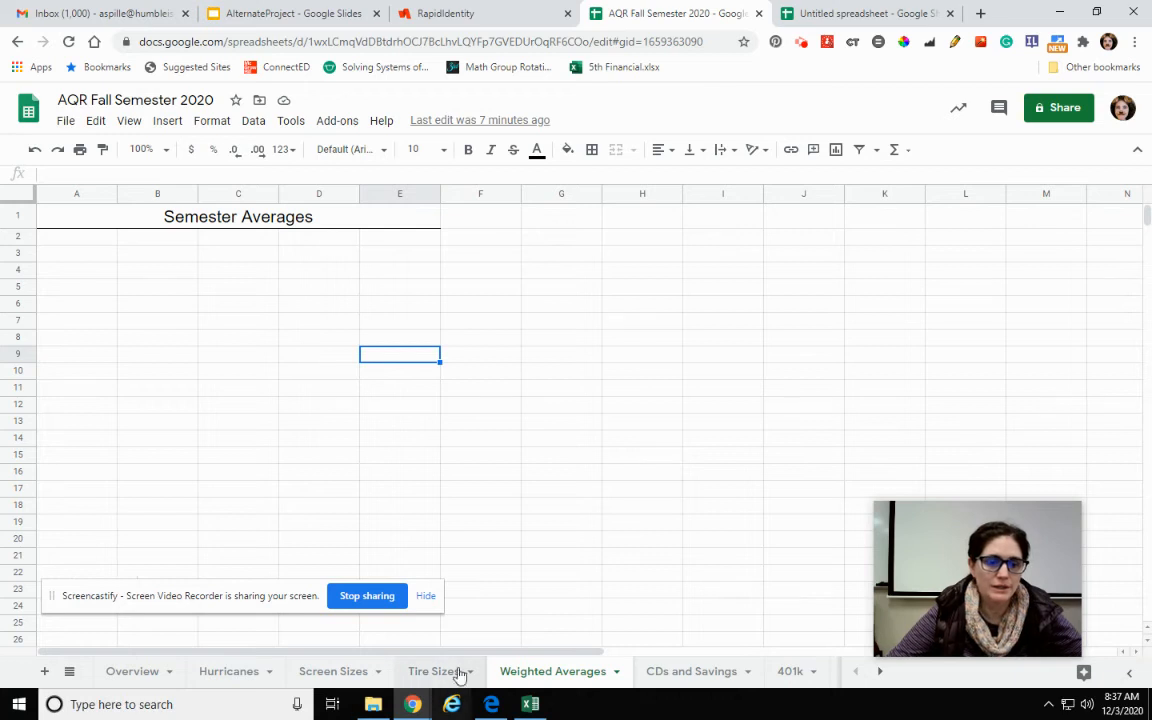
pyautogui.click(531, 704)
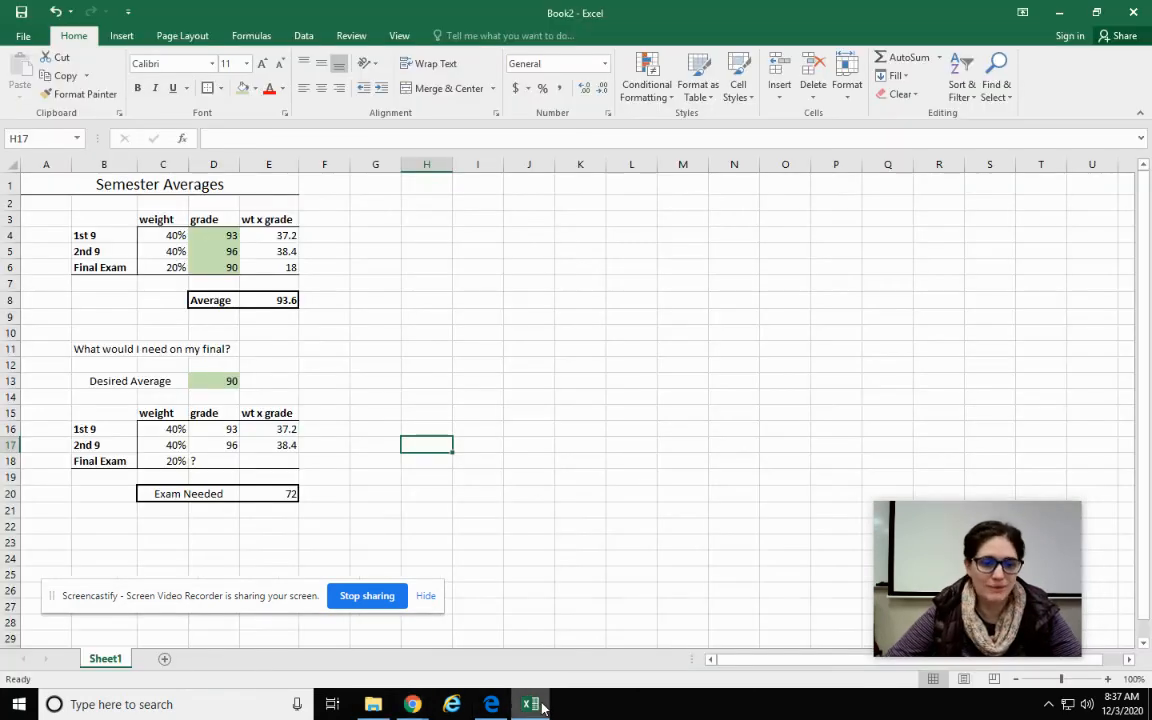
# Copy A2:F23 from Excel and paste it at A3 on the Weighted Averages sheet of AQR Fall Semester 2020 in Google Sheets
pyautogui.moveTo(40, 202)
pyautogui.mouseDown()
pyautogui.moveTo(193, 470)
pyautogui.moveTo(265, 532)
pyautogui.moveTo(332, 536)
pyautogui.mouseUp()
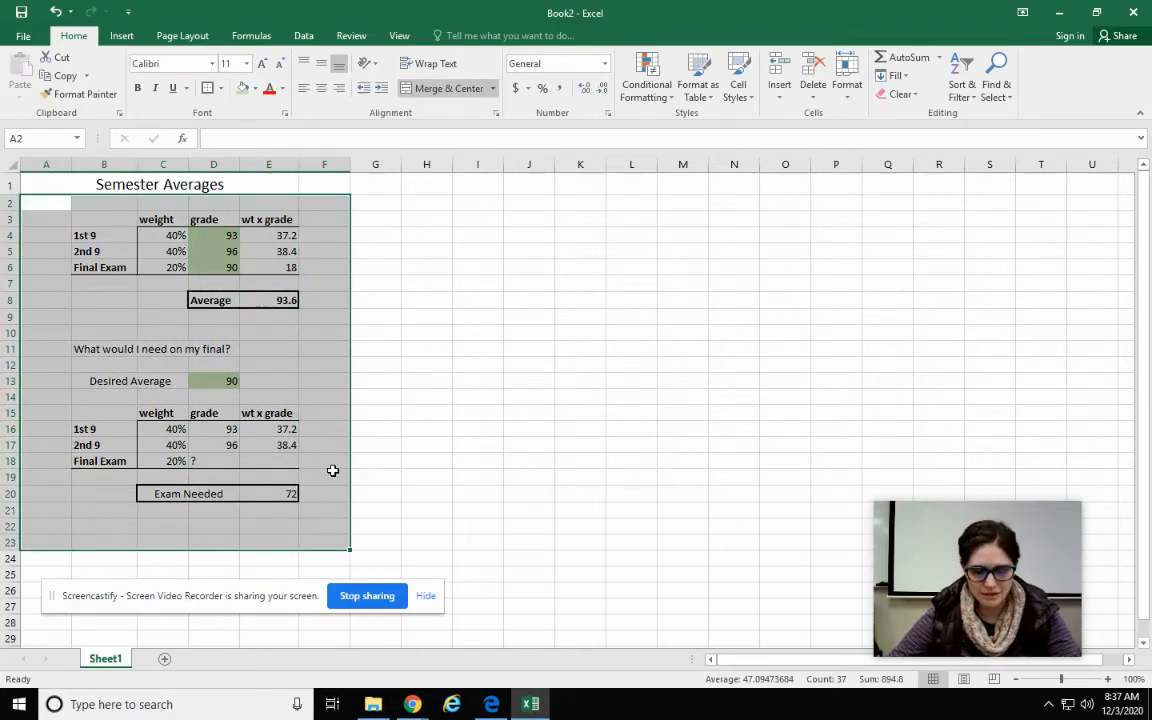
pyautogui.hotkey('ctrl', 'c')
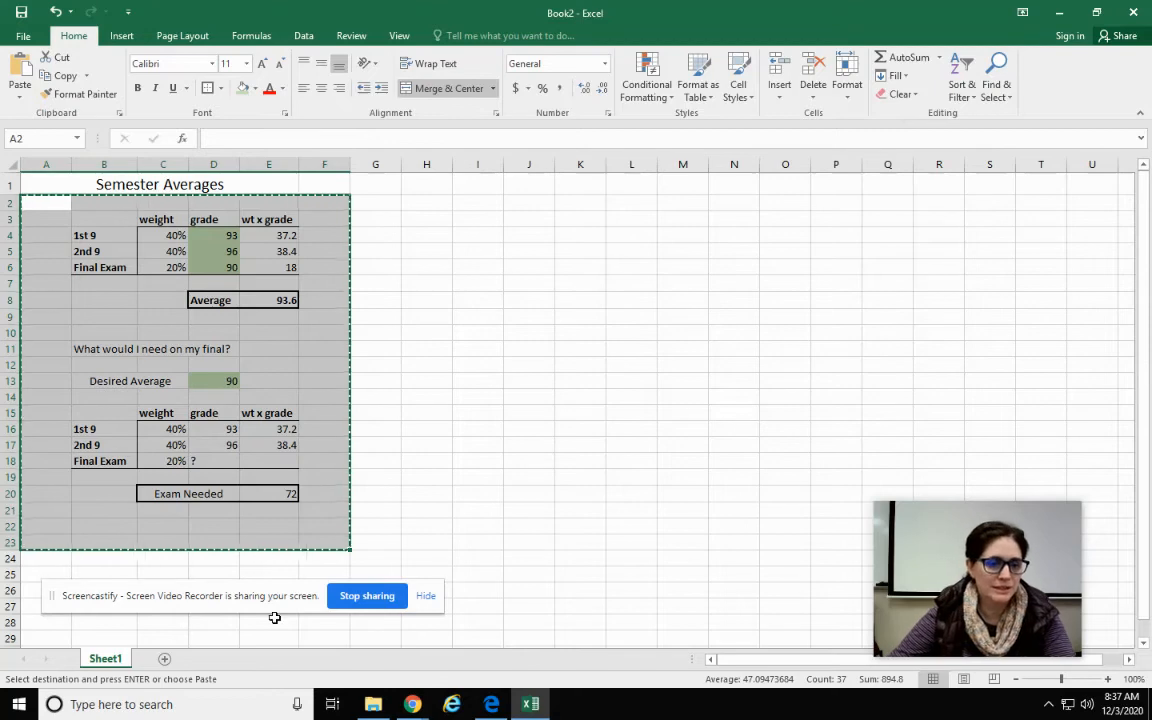
pyautogui.moveTo(412, 704)
pyautogui.click(296, 580)
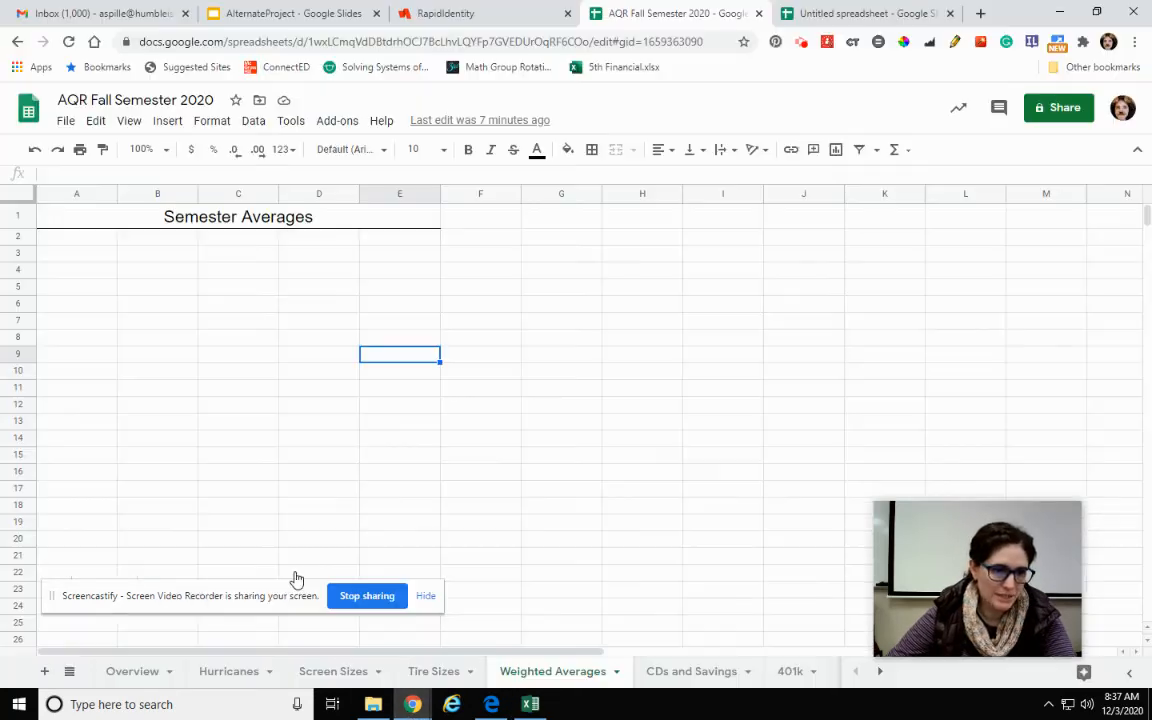
pyautogui.click(67, 257)
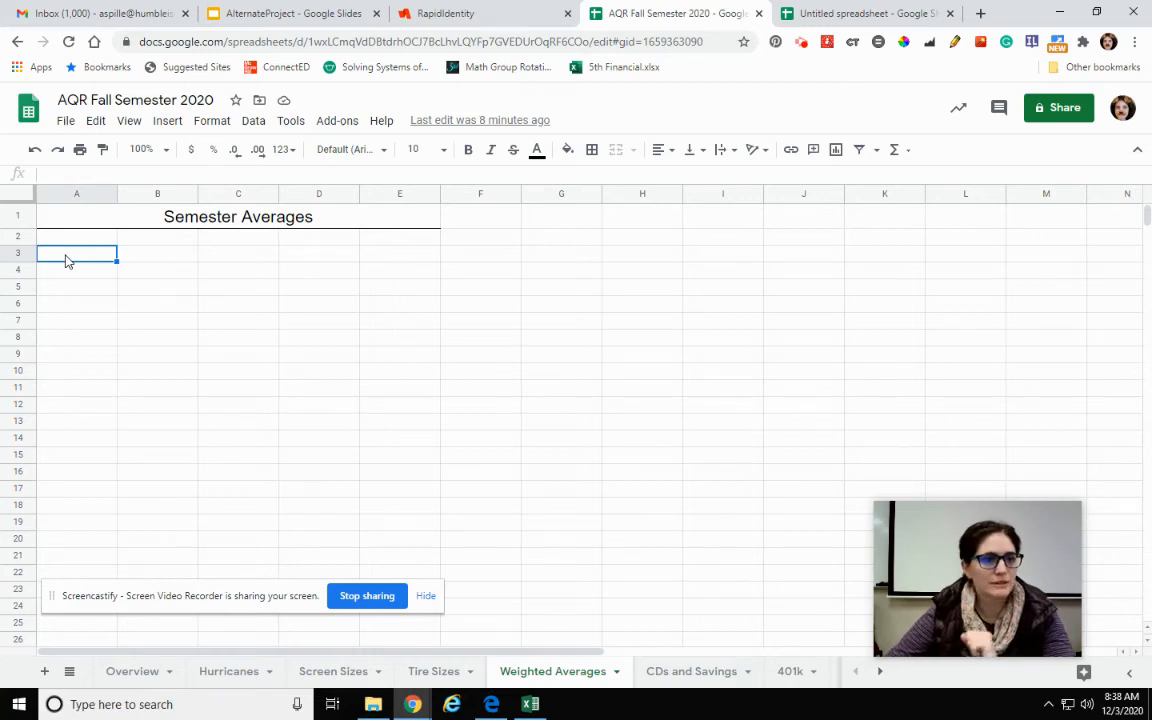
pyautogui.hotkey('ctrl', 'v')
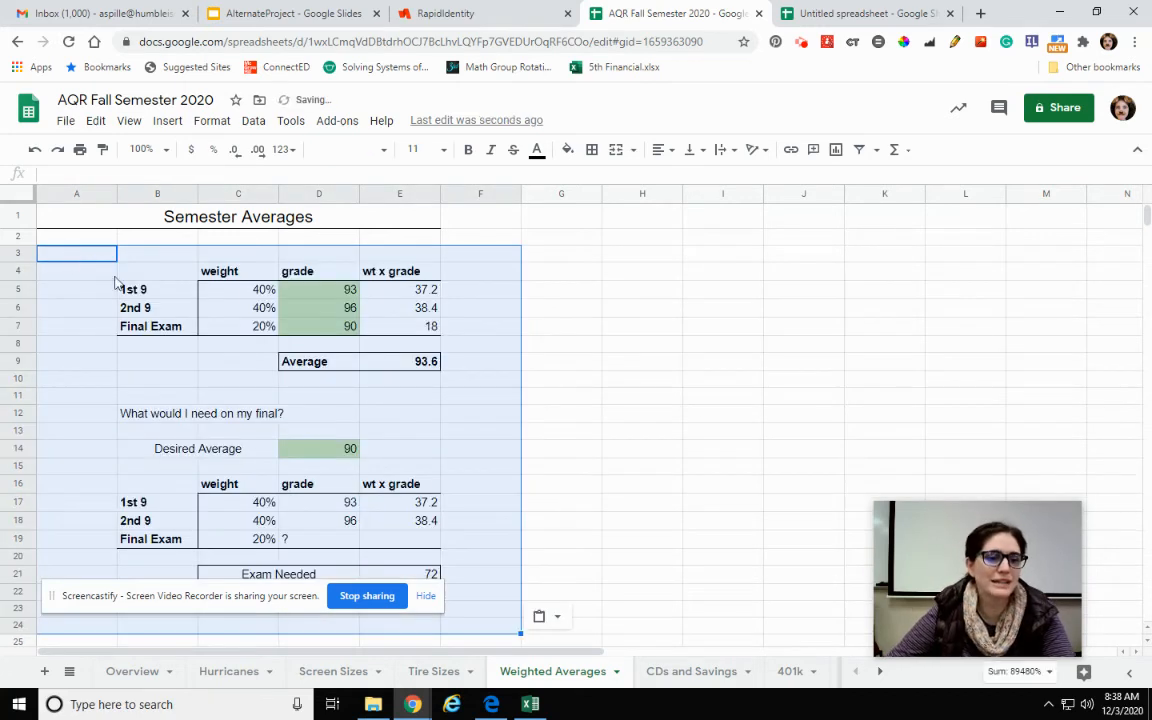
pyautogui.click(710, 397)
pyautogui.scroll(-1, 604, 460)
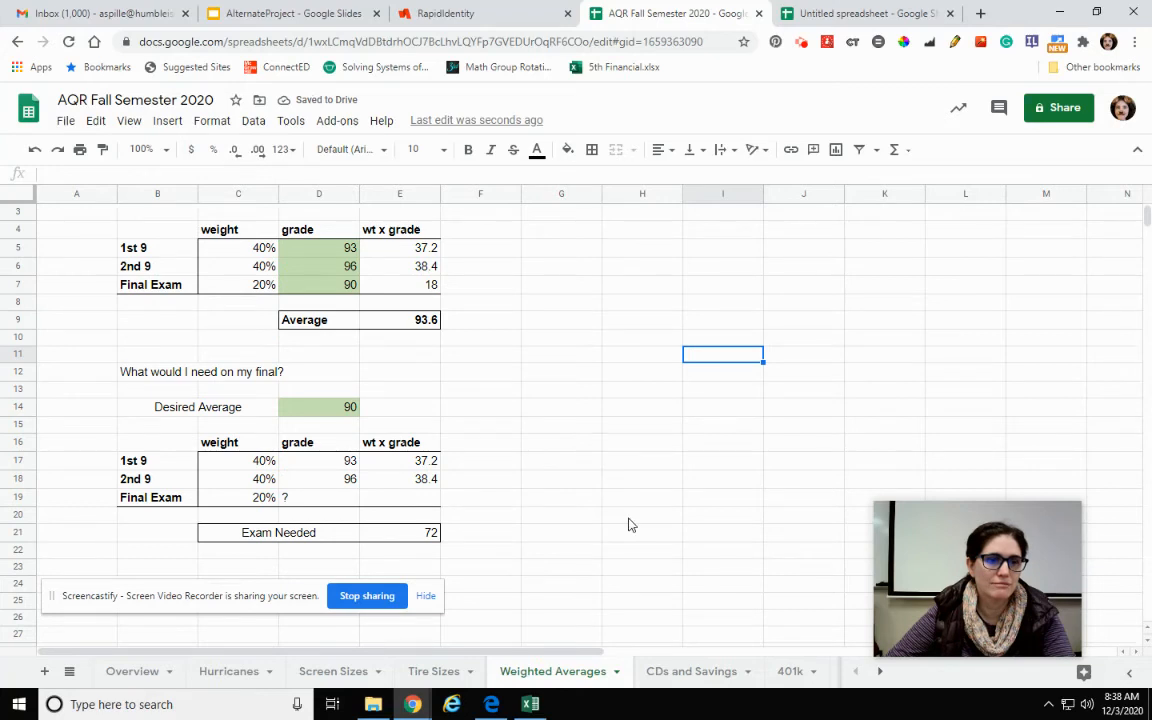
# Set the 1st 9 grade in D5 to 85 and check the weighted results against it
pyautogui.click(330, 256)
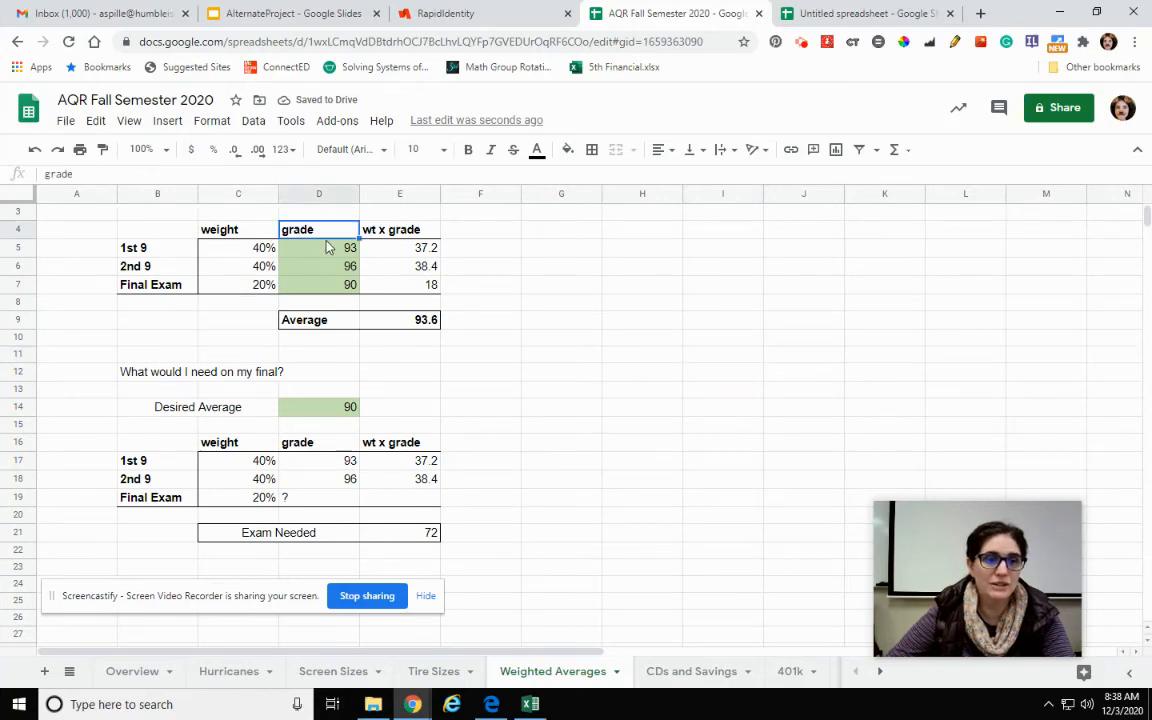
pyautogui.write('85')
pyautogui.press('Return')
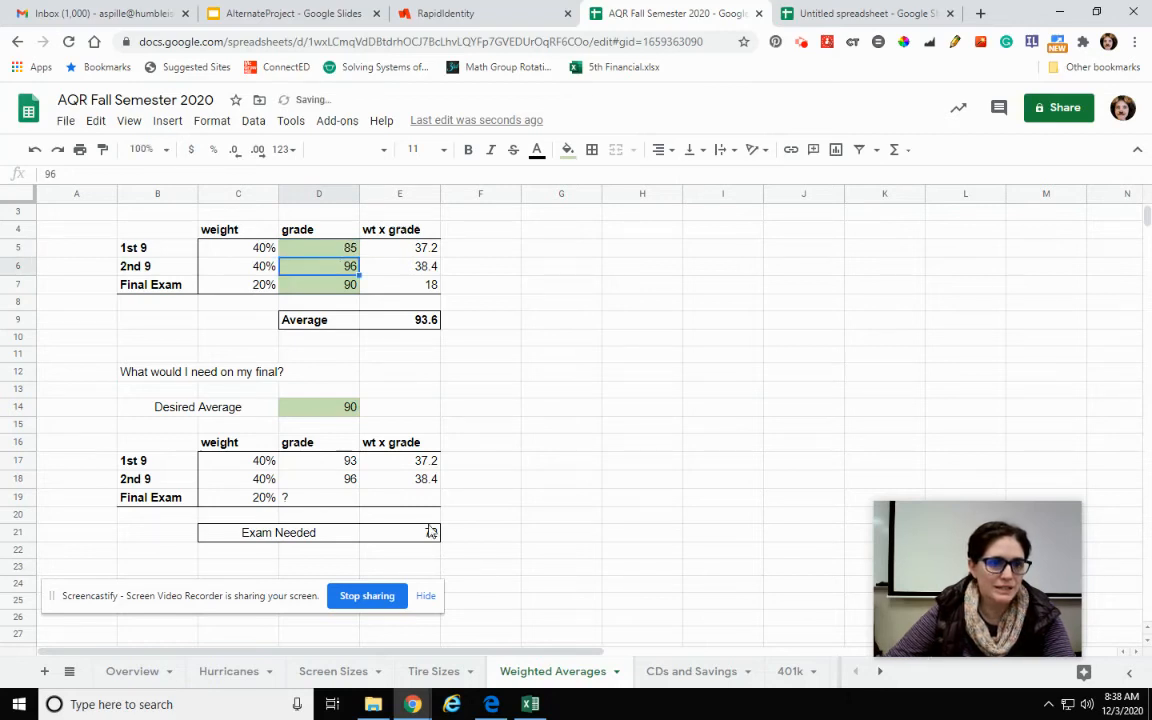
pyautogui.click(328, 250)
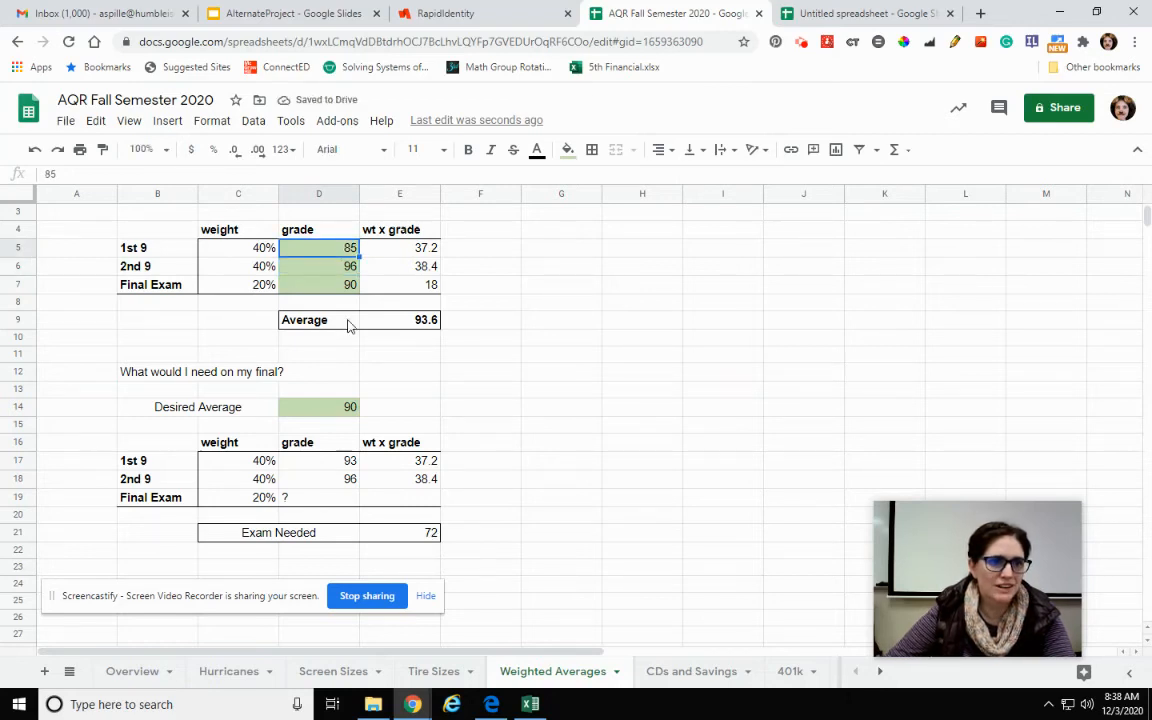
pyautogui.scroll(1, 597, 419)
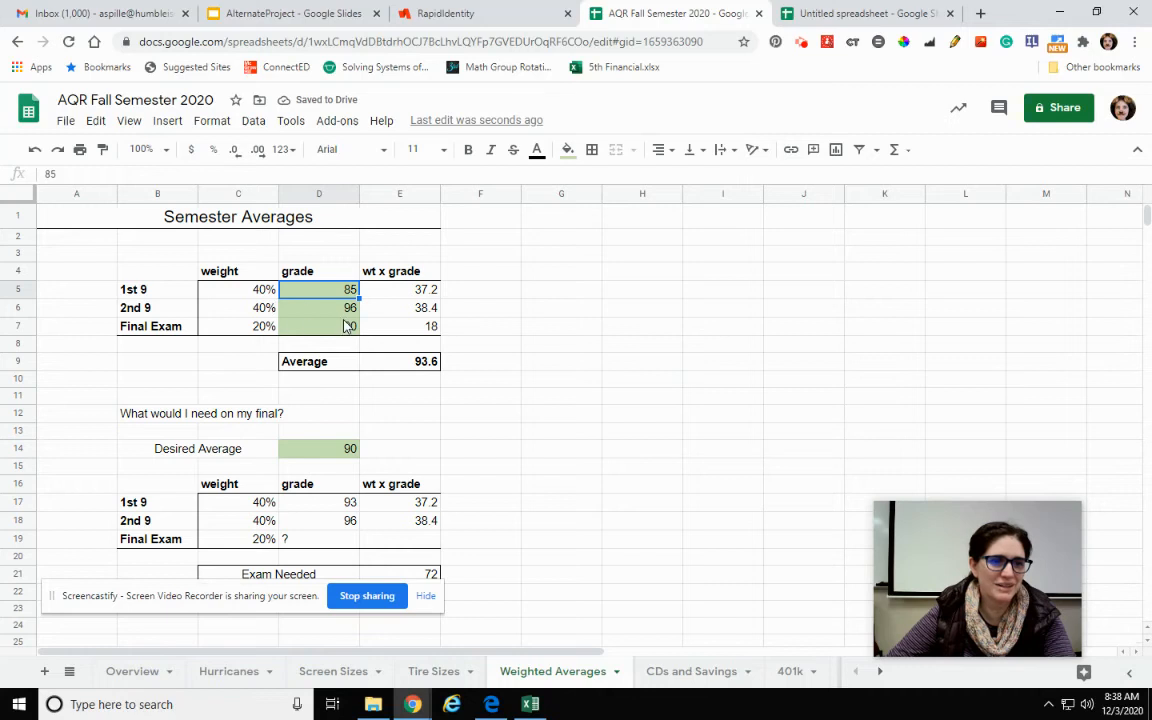
# Enter =C5*D5 in E5 under wt x grade and fill the formula down through E7
pyautogui.click(393, 306)
pyautogui.moveTo(398, 302); pyautogui.dragTo(399, 290)
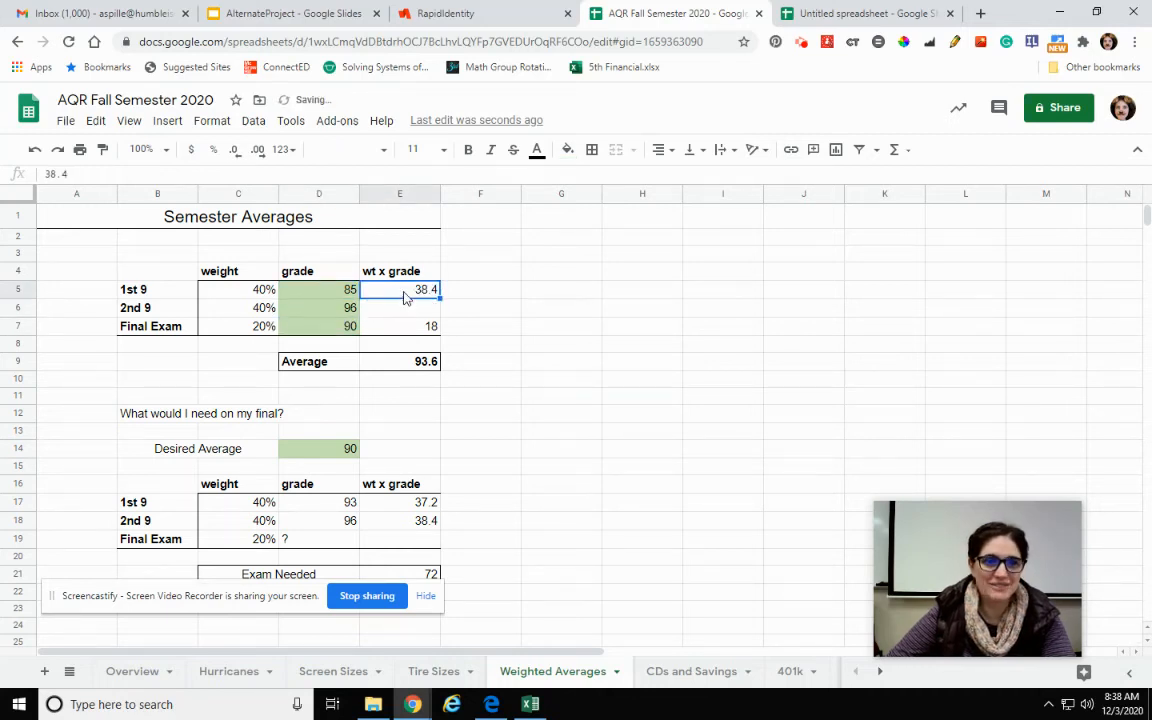
pyautogui.write('=')
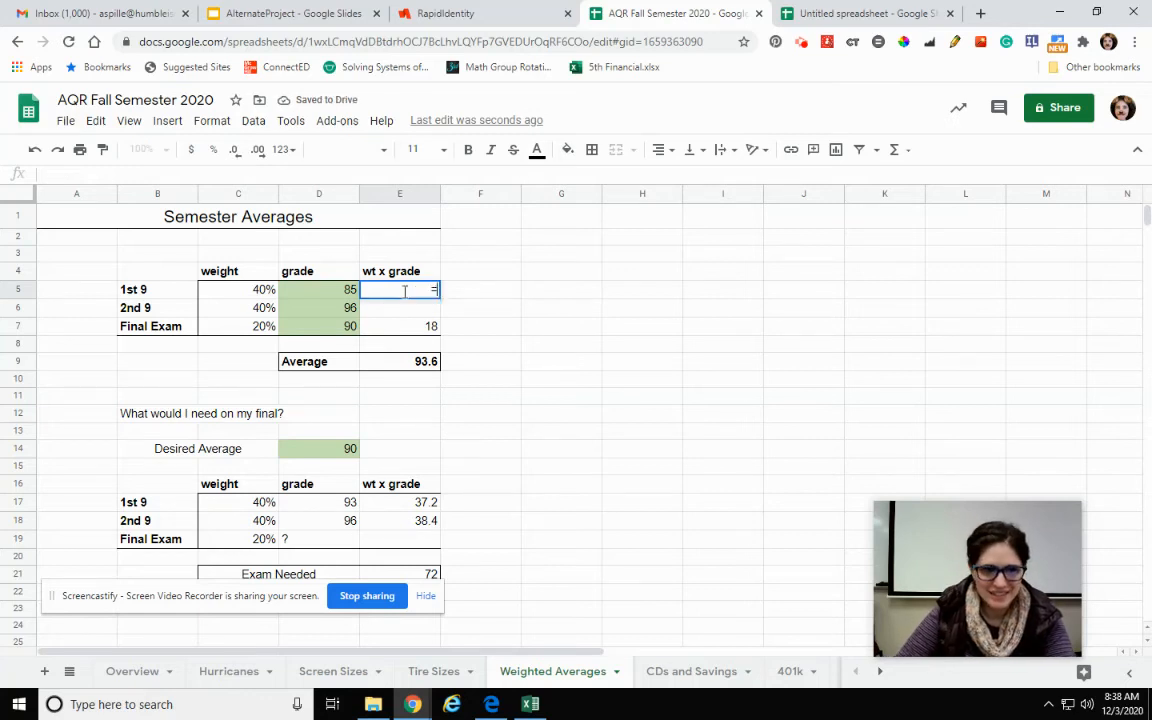
pyautogui.click(262, 290)
pyautogui.write('*')
pyautogui.click(296, 293)
pyautogui.press('Return')
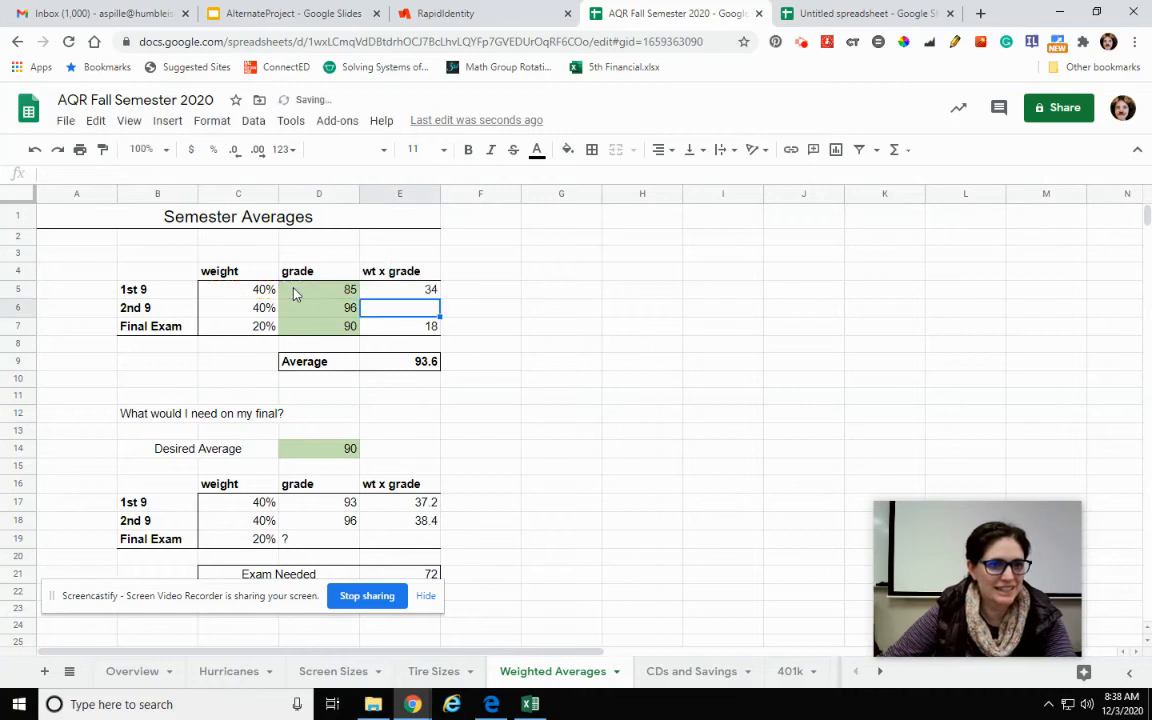
pyautogui.click(414, 292)
pyautogui.moveTo(438, 293); pyautogui.dragTo(440, 334)
pyautogui.click(475, 396)
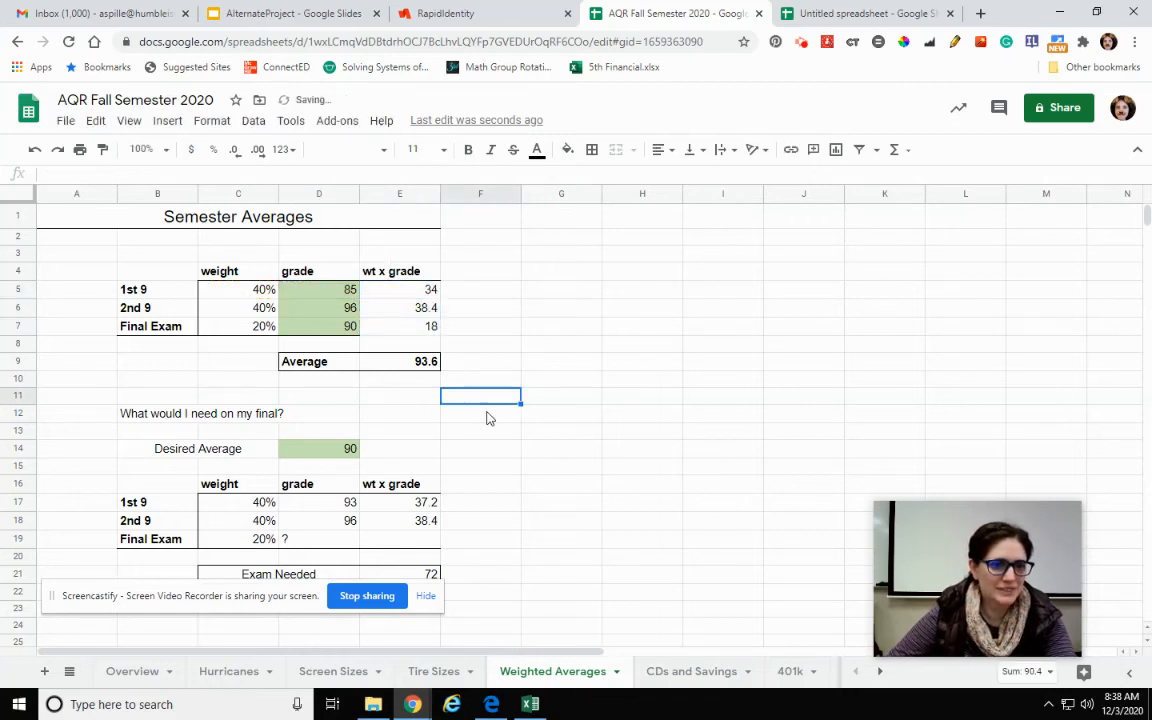
# Replace the Average result in E9 with the formula =sum(E5:E7)
pyautogui.click(414, 370)
pyautogui.write('=sum(')
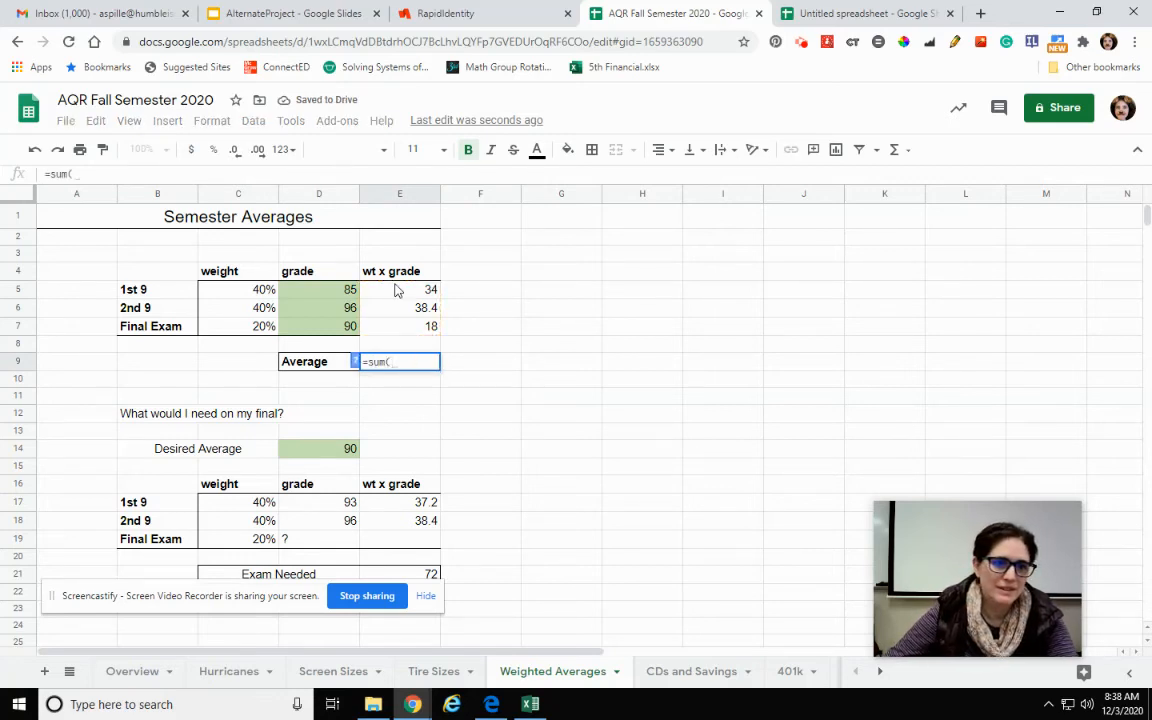
pyautogui.moveTo(397, 289); pyautogui.dragTo(384, 333)
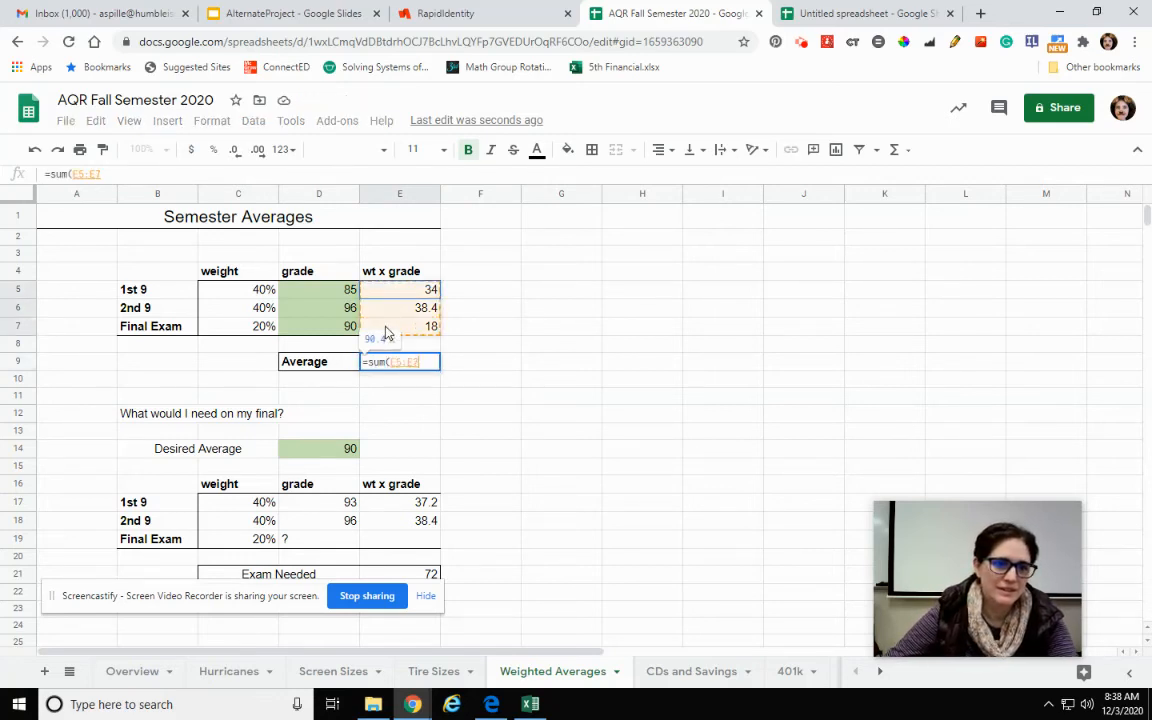
pyautogui.write(')')
pyautogui.press('Return')
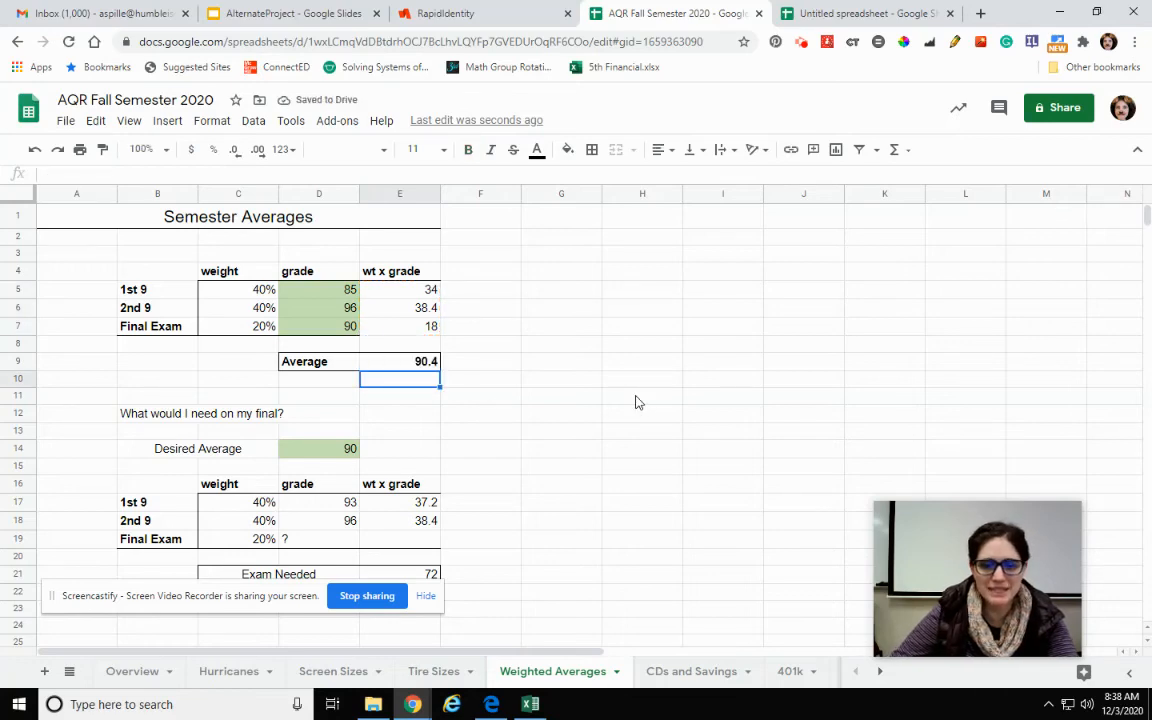
# Copy the Exam Needed result in E20 of the Excel workbook and return to AQR Fall Semester 2020 in Google Sheets
pyautogui.scroll(-3, 637, 401)
pyautogui.click(530, 706)
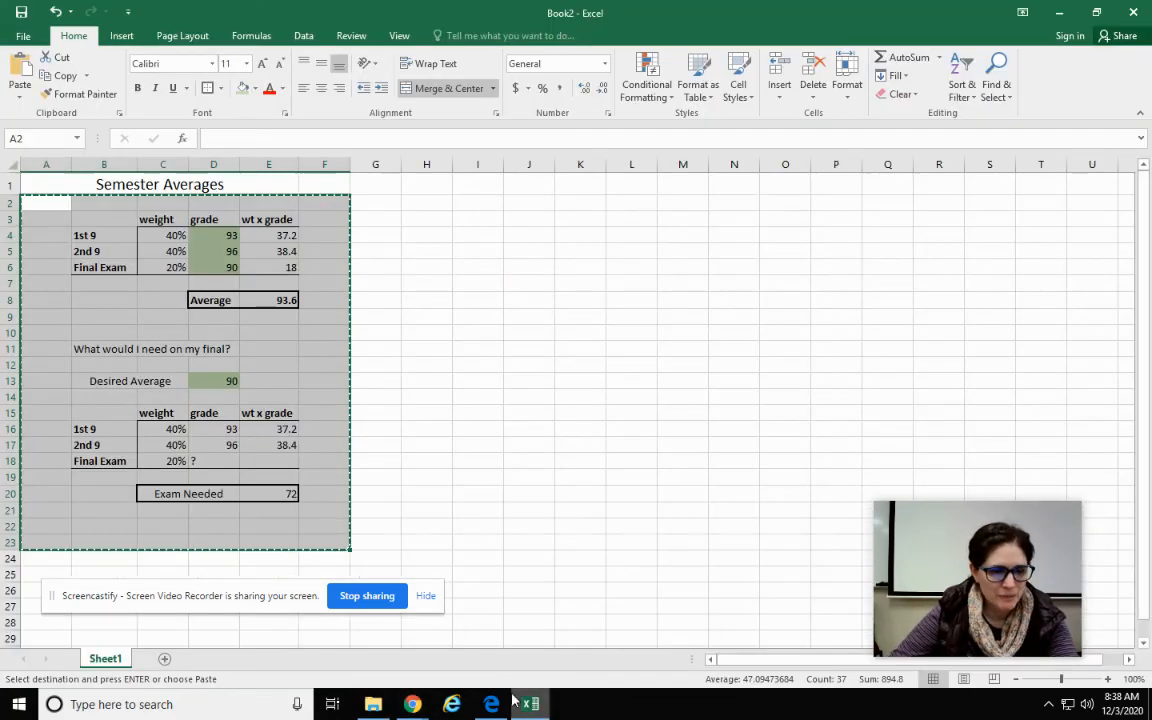
pyautogui.click(250, 492)
pyautogui.hotkey('ctrl', 'c')
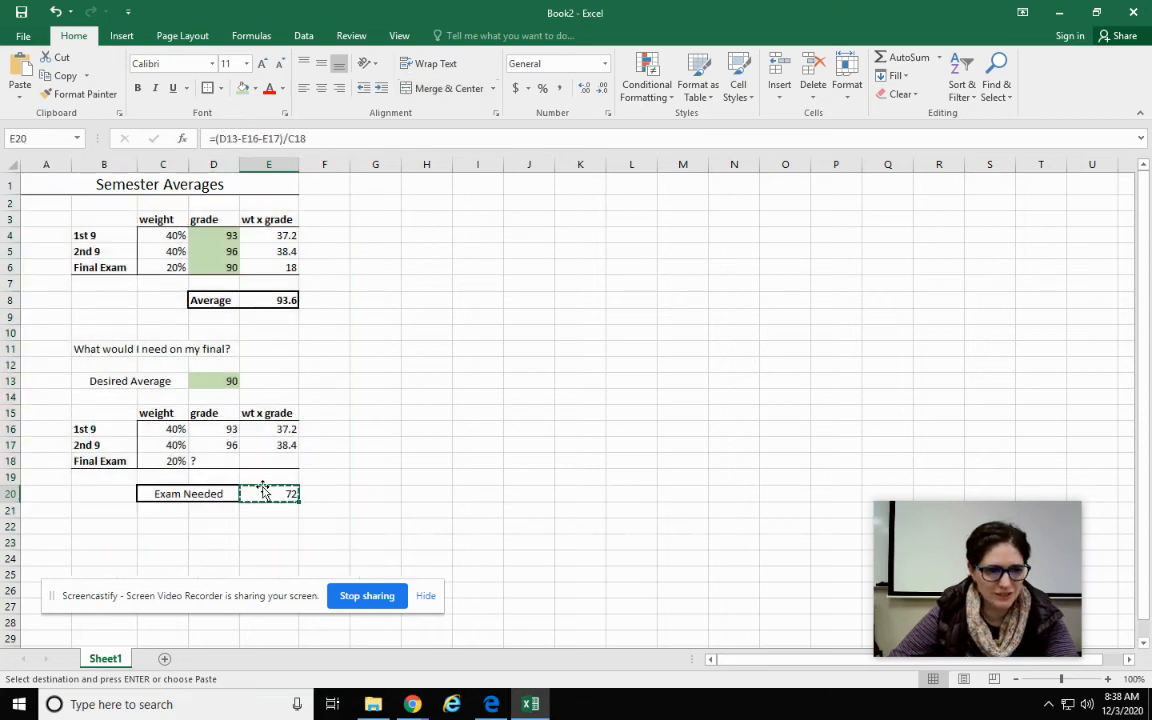
pyautogui.moveTo(410, 705)
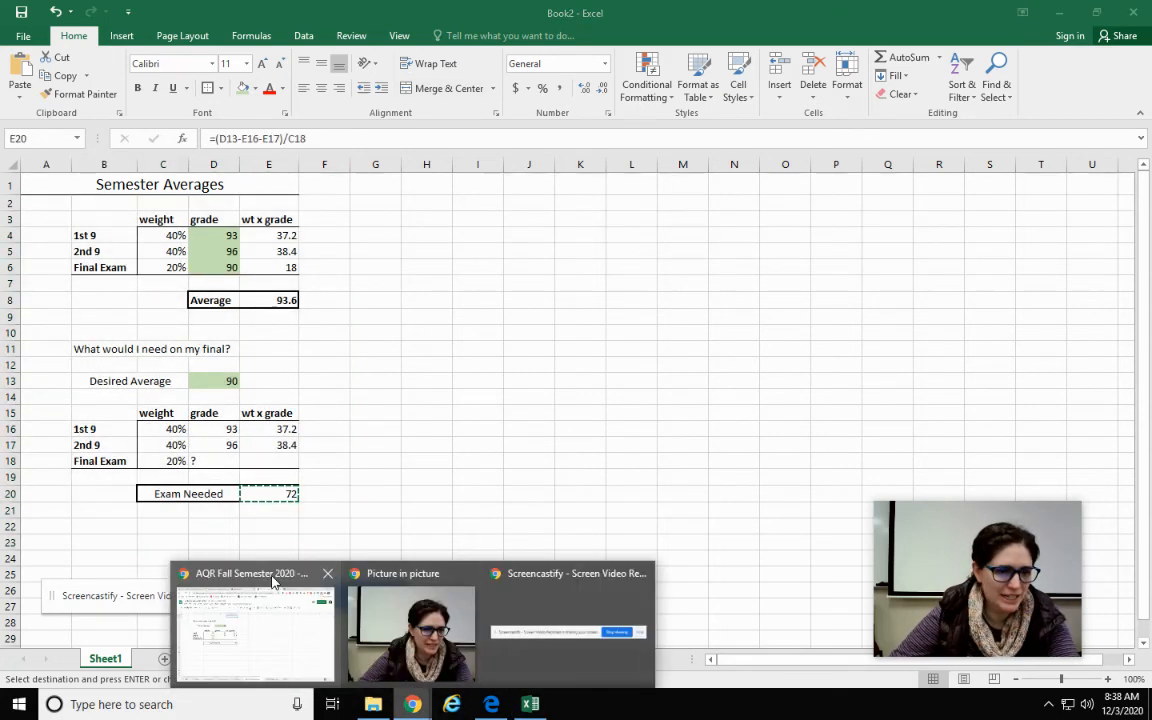
pyautogui.click(250, 600)
# Try pasting only the formula of the copied cell into G20, and clear that cell
pyautogui.rightClick(570, 400)
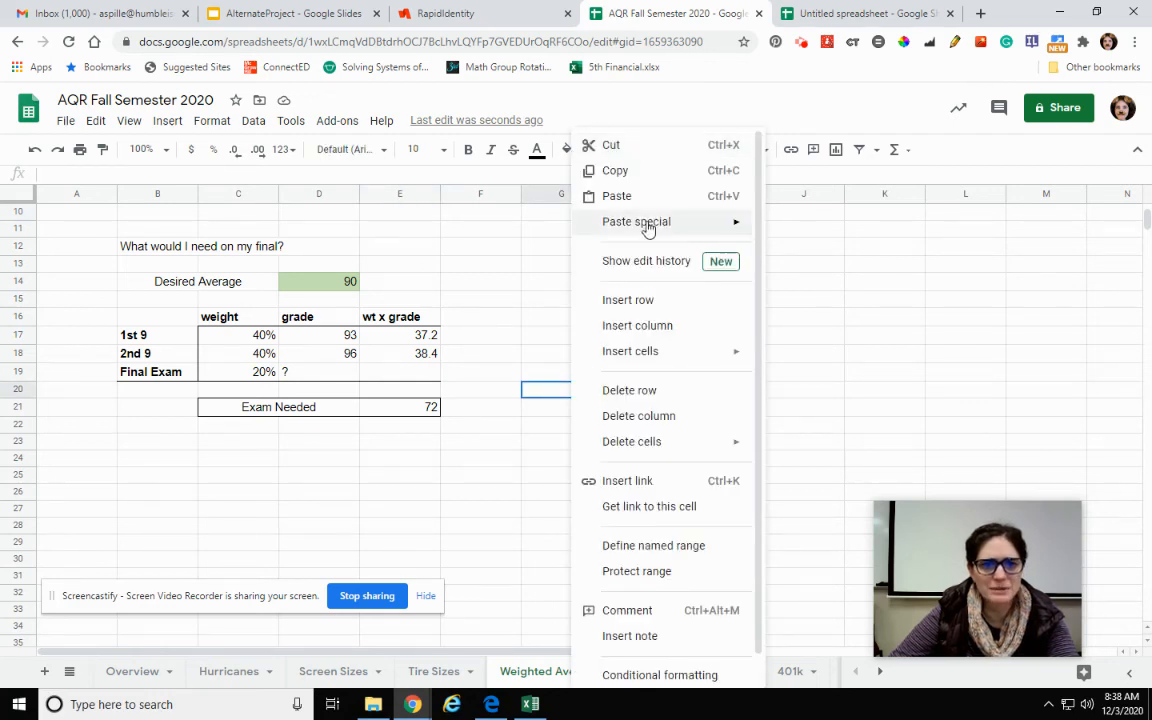
pyautogui.moveTo(648, 228)
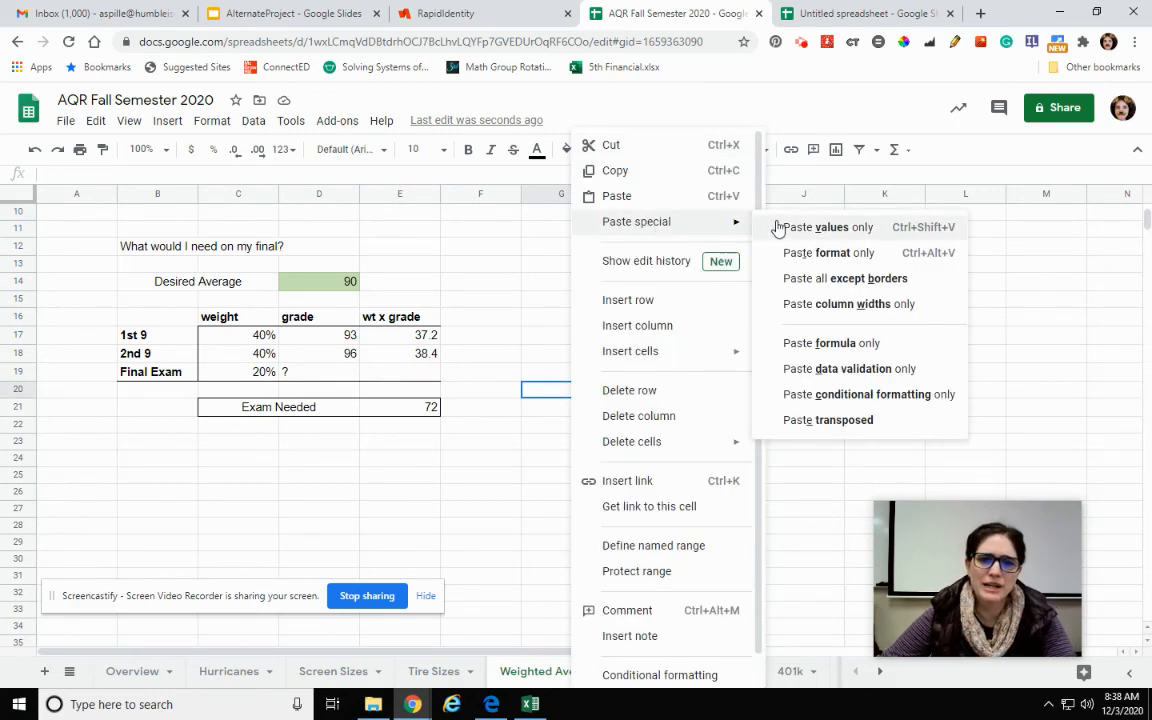
pyautogui.click(841, 345)
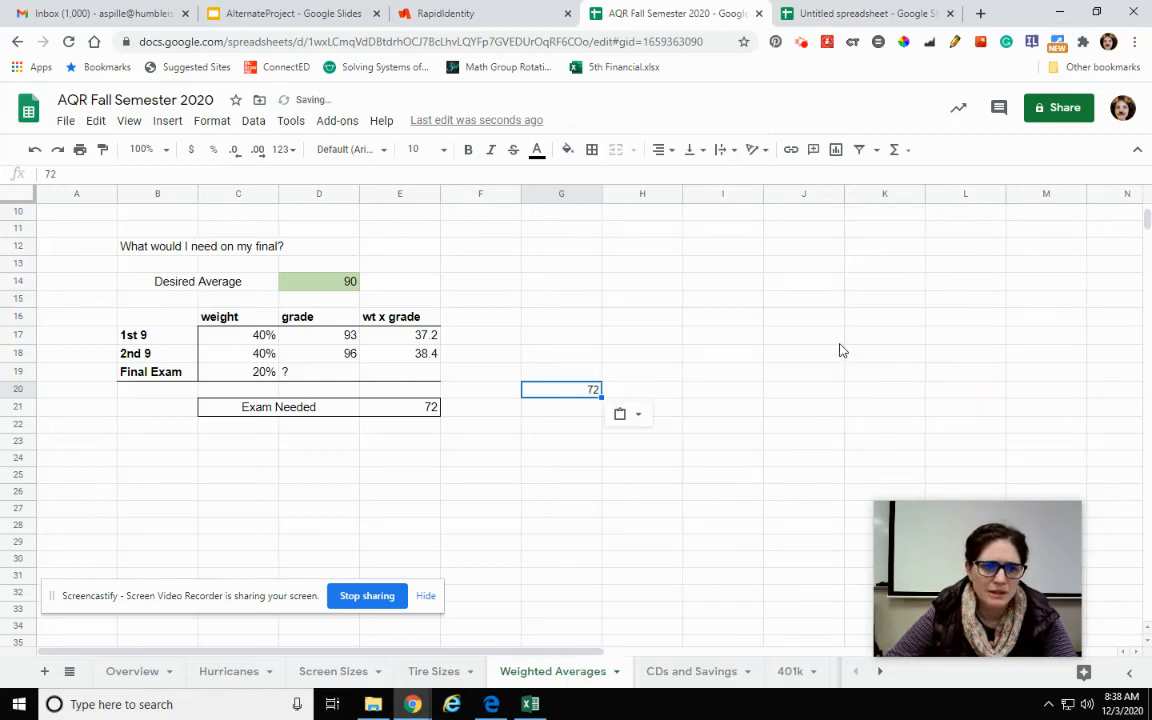
pyautogui.click(573, 393)
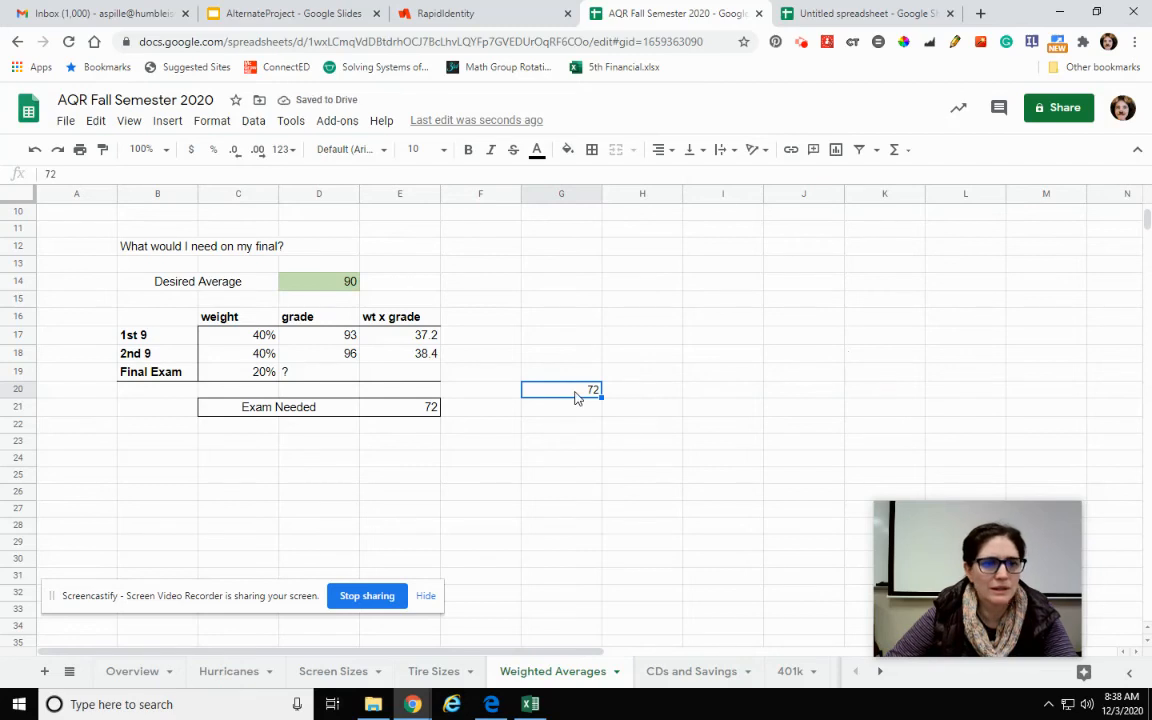
pyautogui.press('Delete')
pyautogui.moveTo(642, 424); pyautogui.dragTo(642, 406)
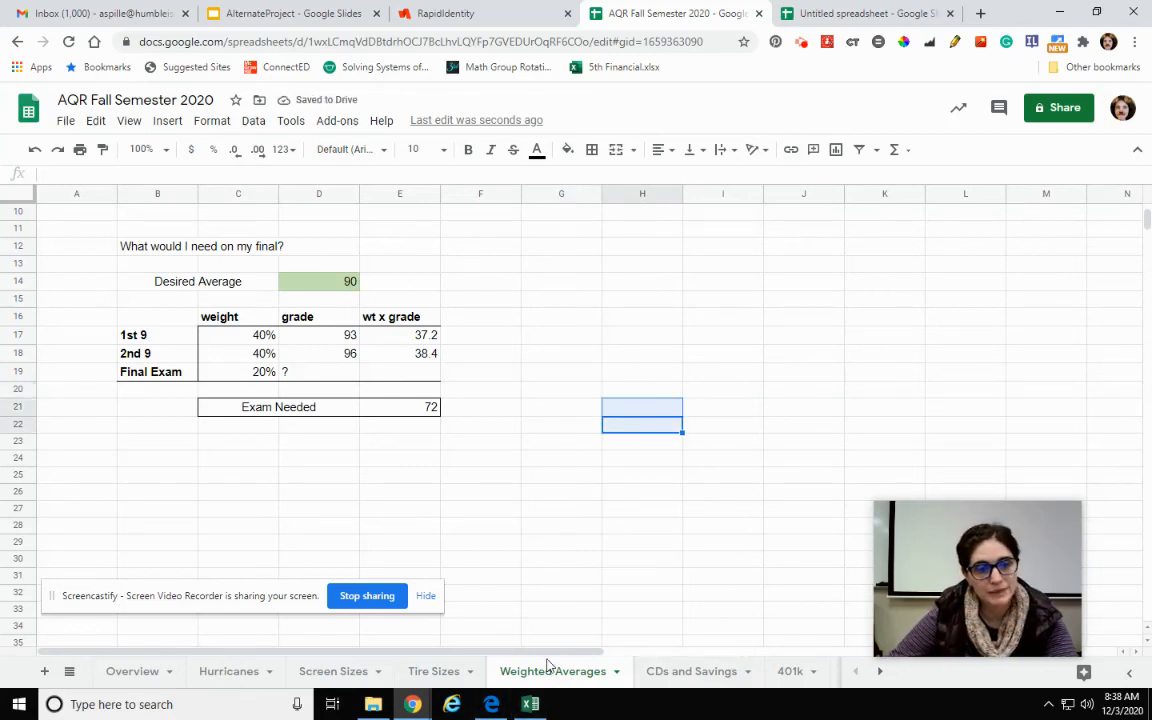
# Replace the Exam Needed result in E21 with the formula =(D14-E17-E18)/C19
pyautogui.scroll(2, 502, 563)
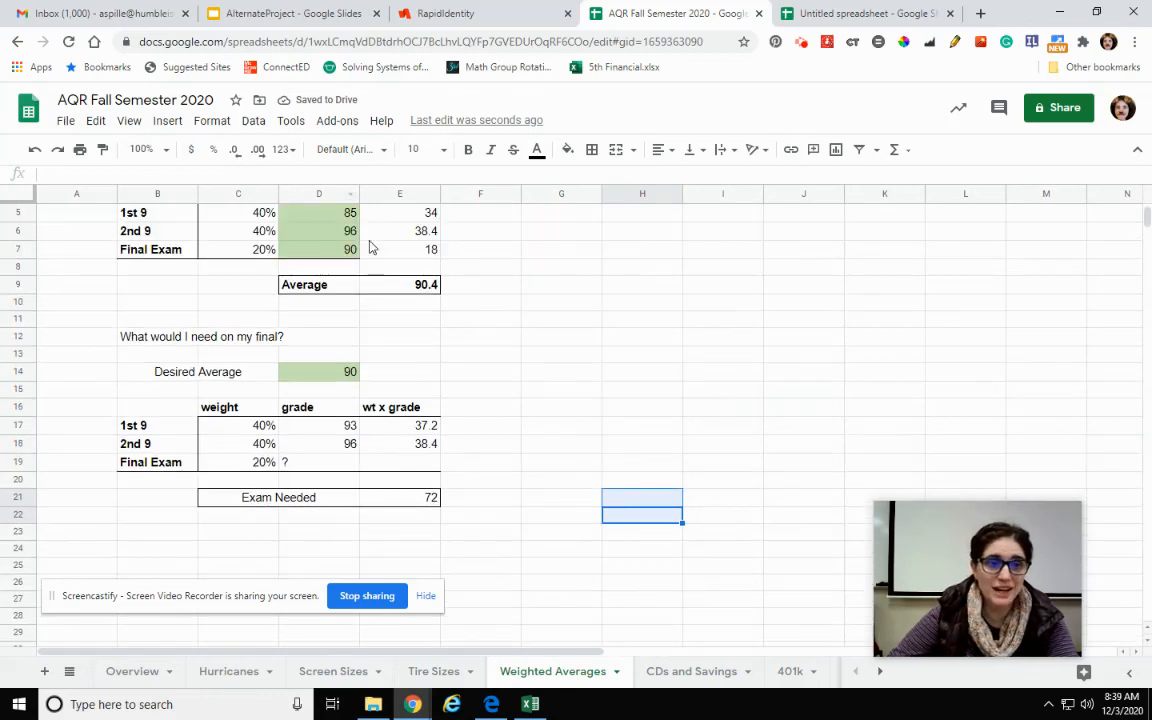
pyautogui.click(395, 503)
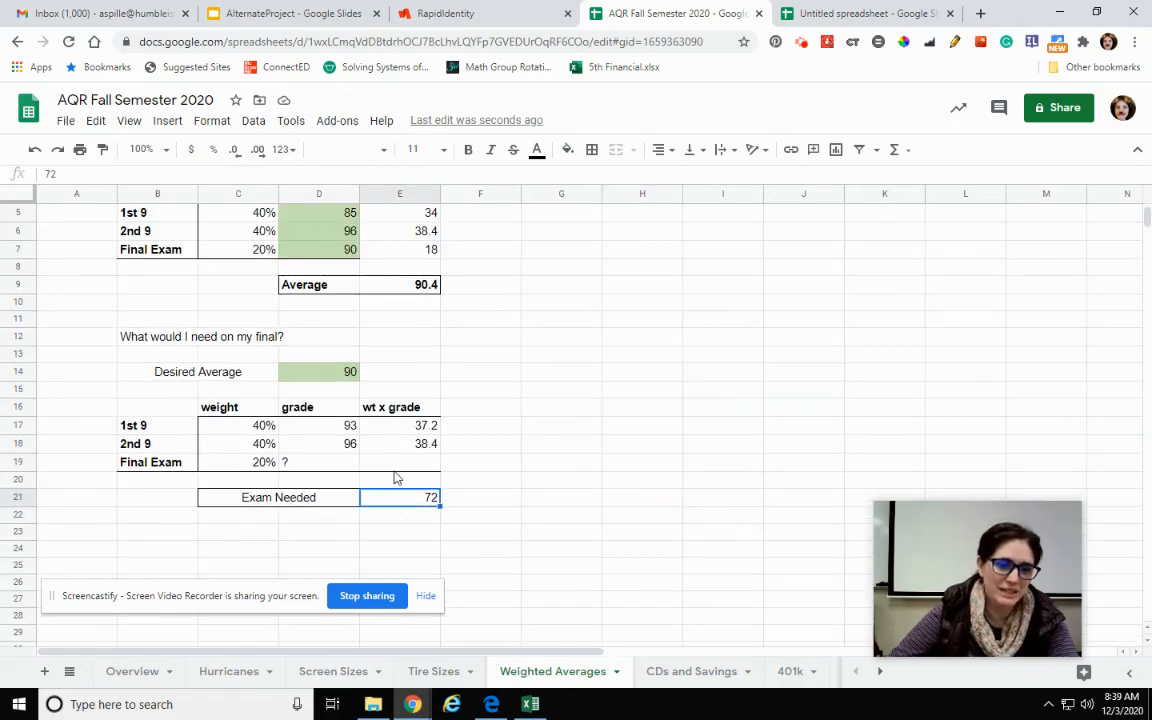
pyautogui.write('=')
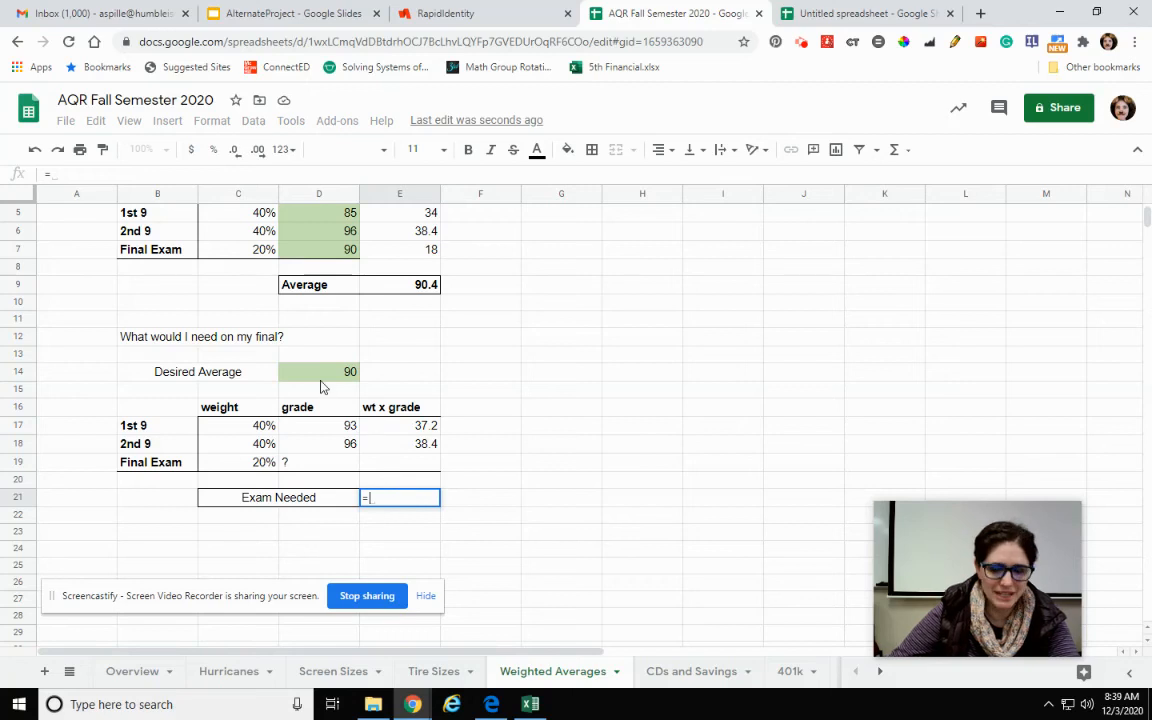
pyautogui.write('(')
pyautogui.click(316, 374)
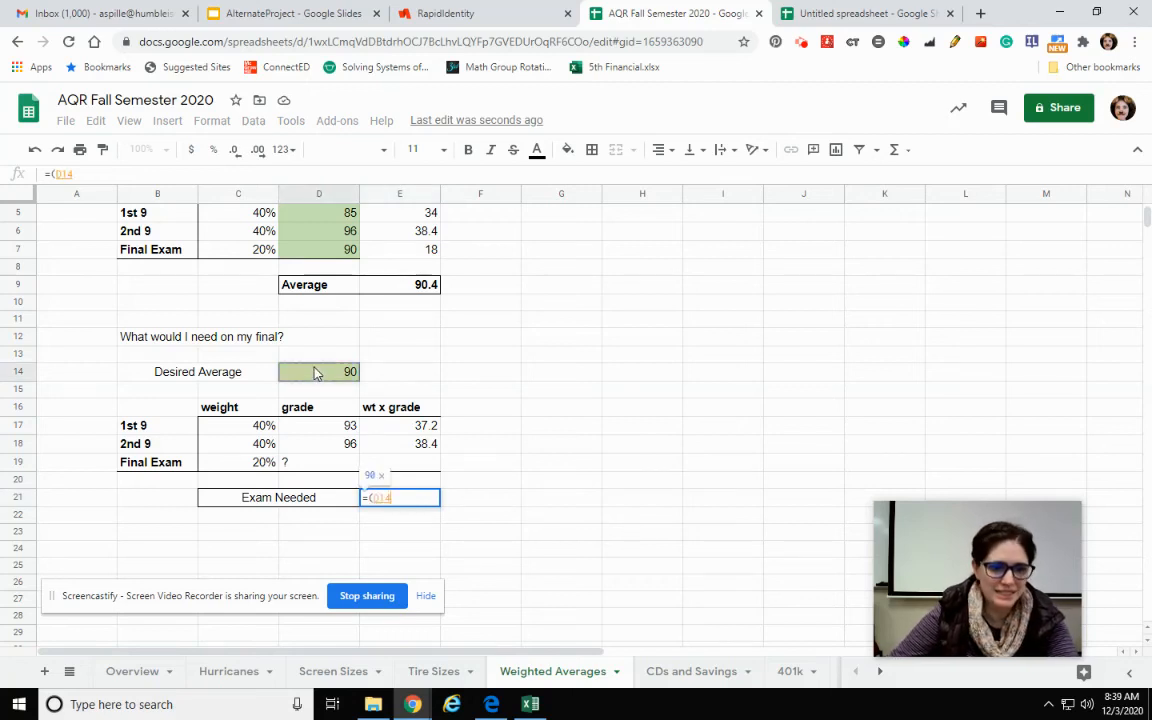
pyautogui.write('-')
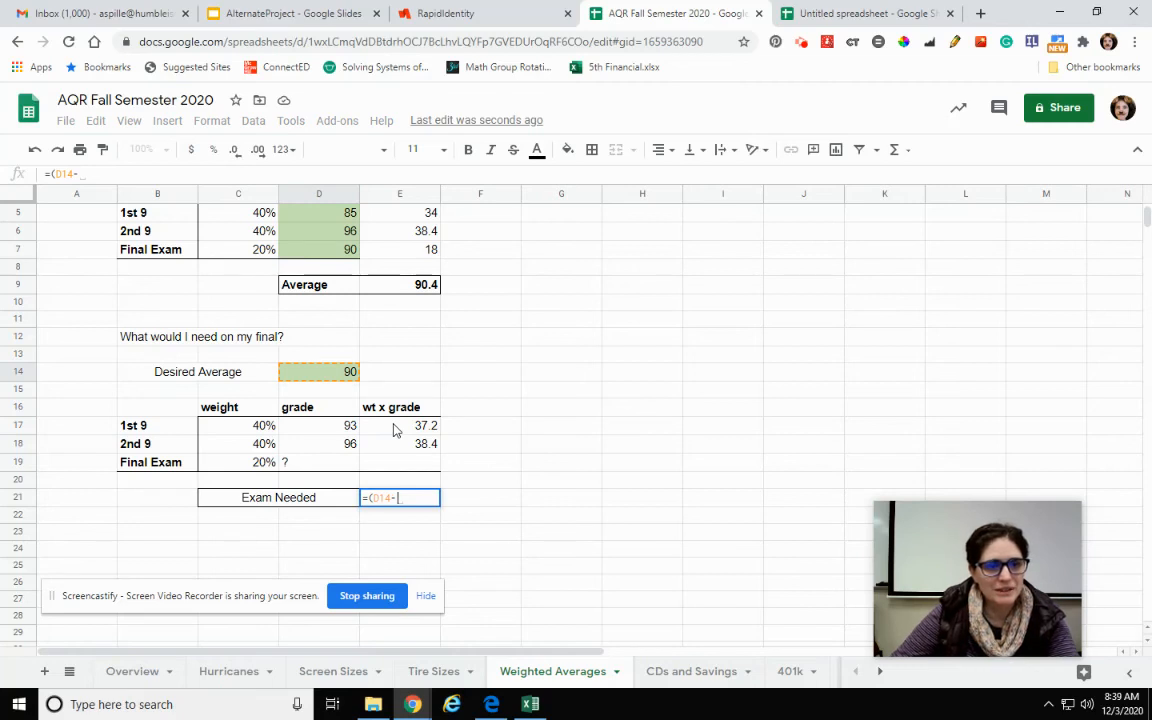
pyautogui.click(394, 430)
pyautogui.write('-')
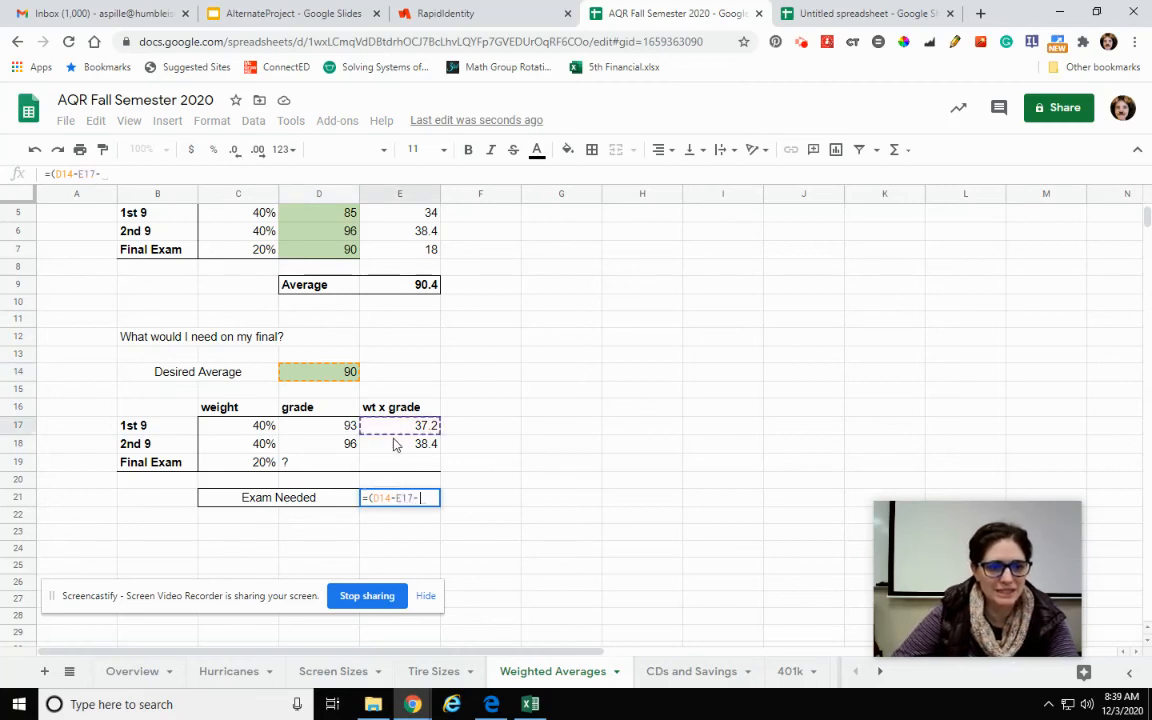
pyautogui.click(393, 447)
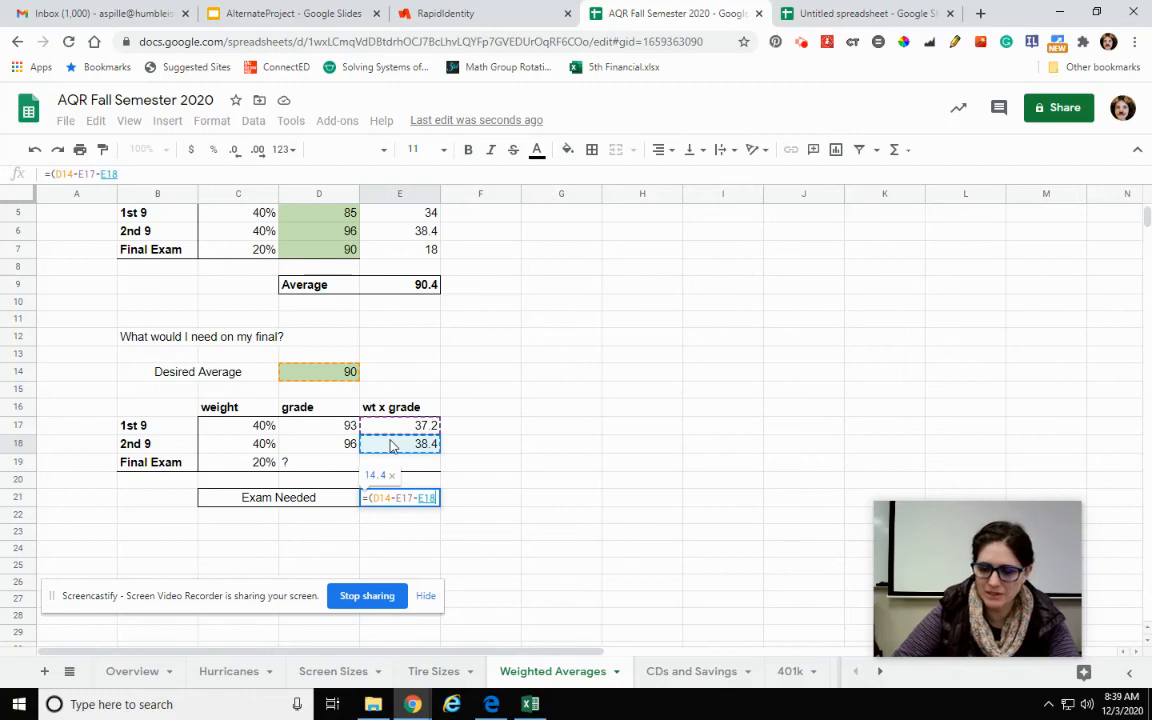
pyautogui.write(')/')
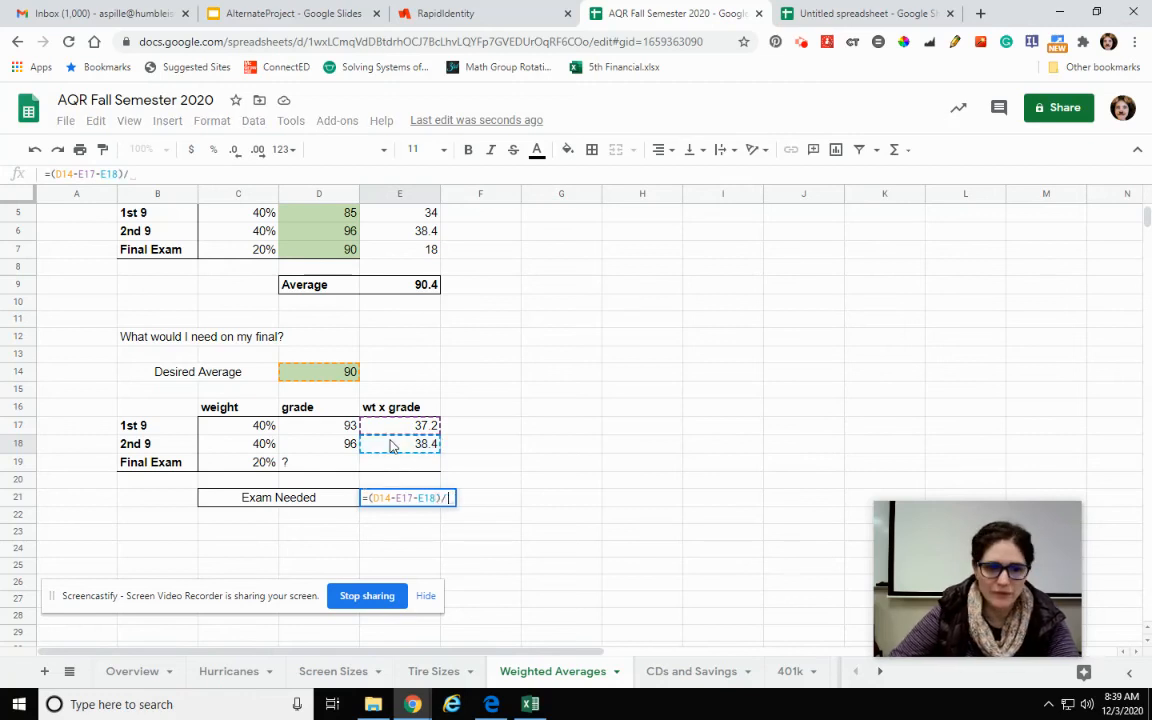
pyautogui.click(252, 466)
pyautogui.press('Return')
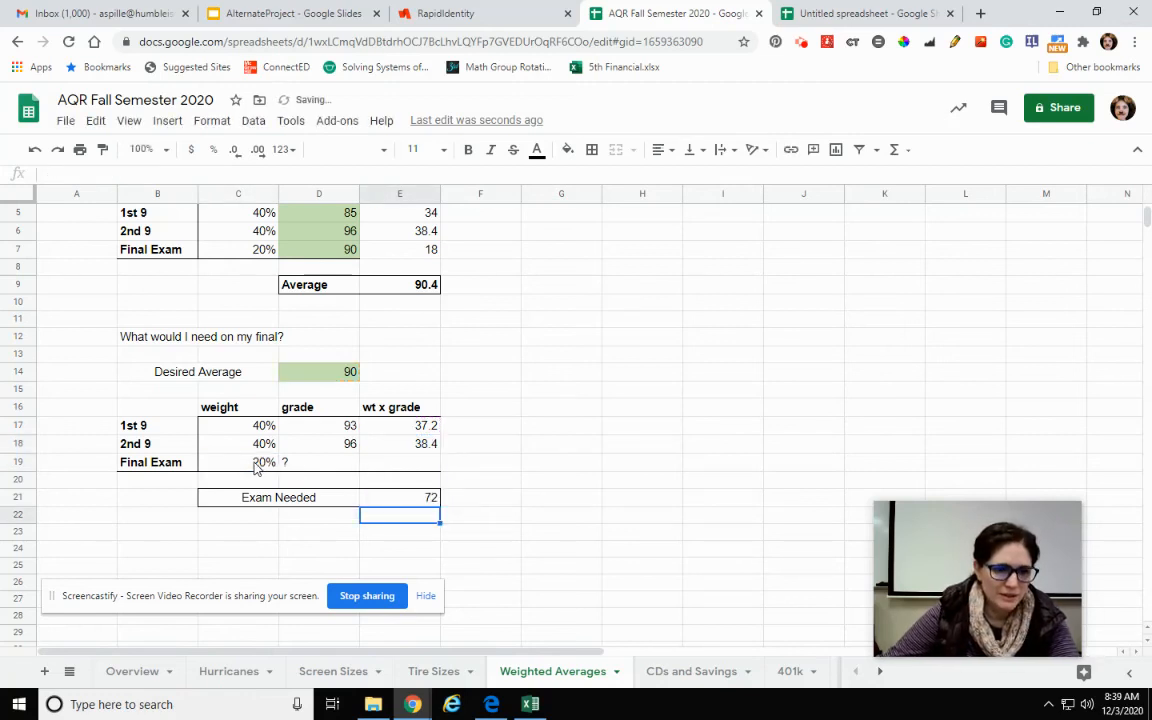
# Enter =C17*D17 in E17 as the wt x grade formula for the lower table's 1st 9 row
pyautogui.click(398, 428)
pyautogui.write('=')
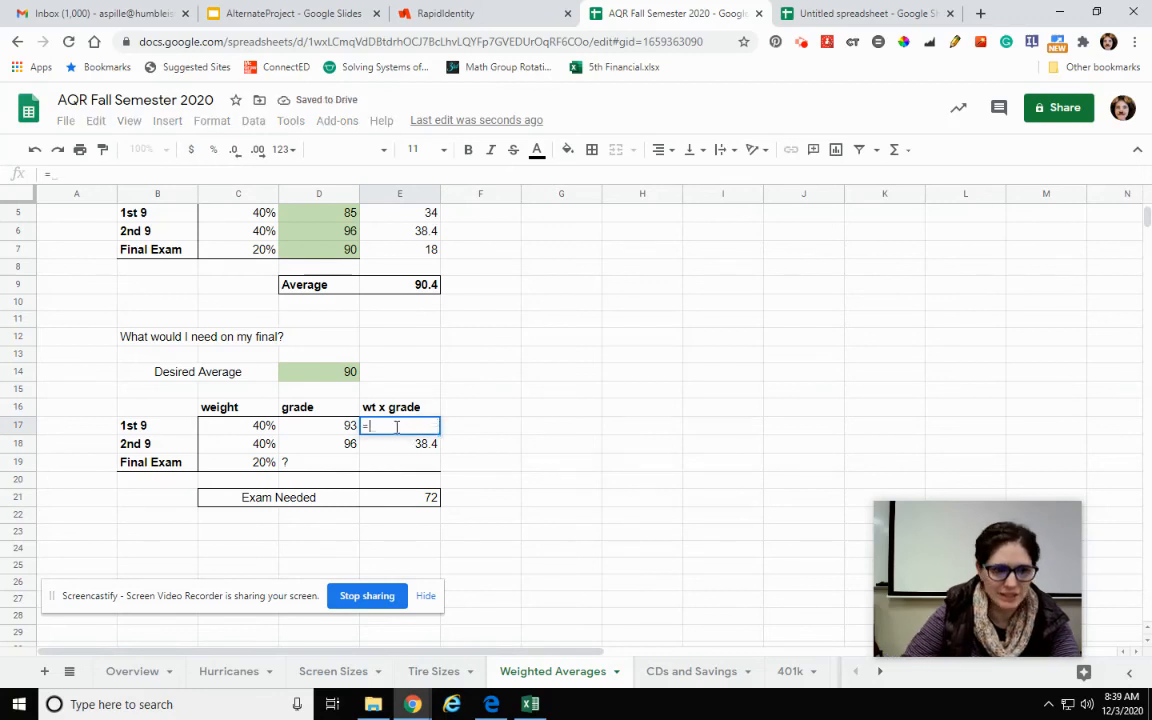
pyautogui.click(250, 430)
pyautogui.write('*')
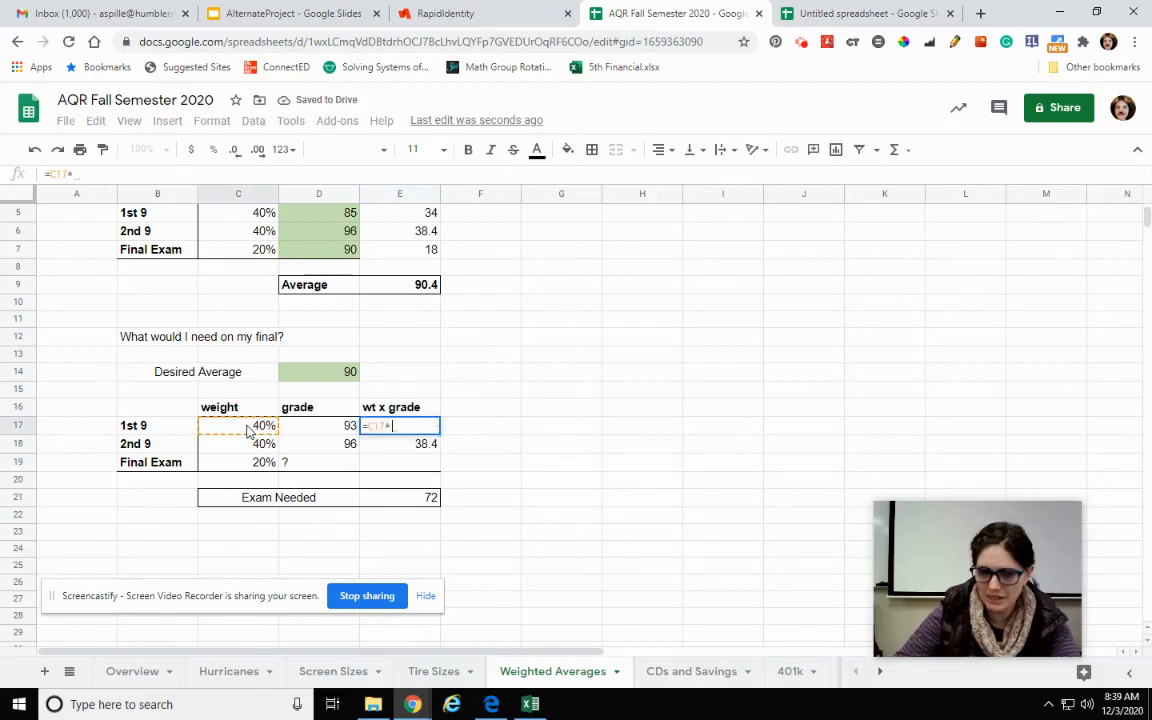
pyautogui.click(298, 430)
pyautogui.press('Return')
# Enter =C18*D18 in E18 as the wt x grade formula for the lower table's 2nd 9 row
pyautogui.write('=')
pyautogui.click(240, 453)
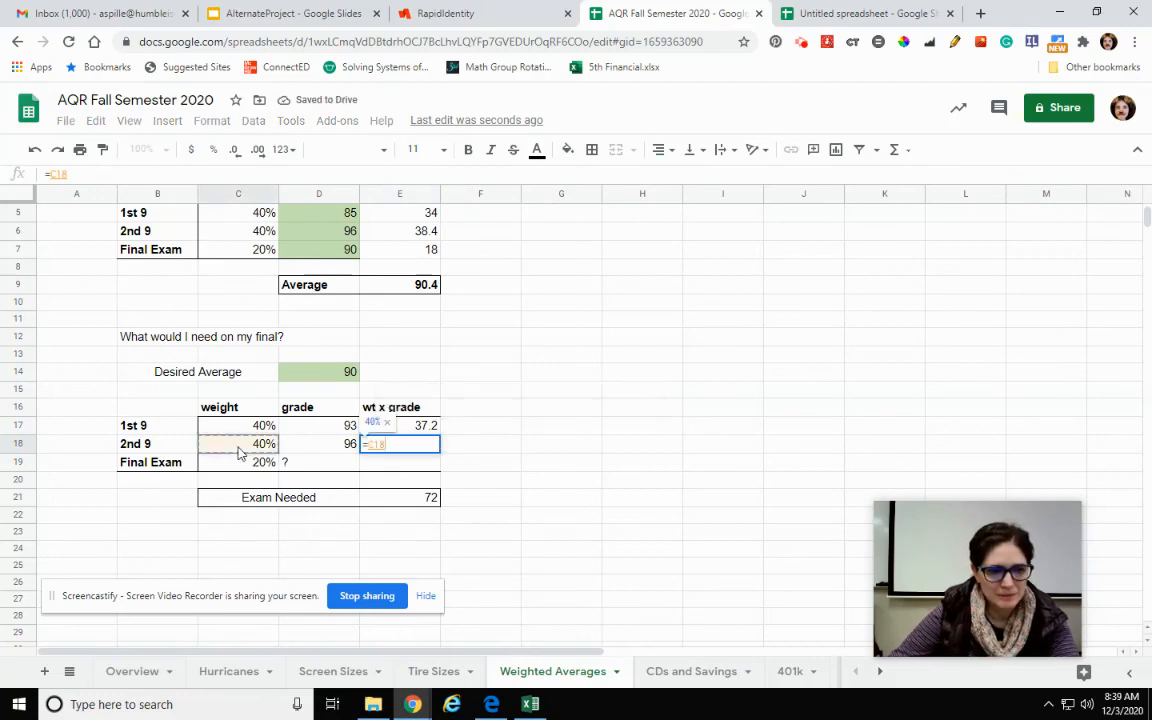
pyautogui.write('*')
pyautogui.click(303, 446)
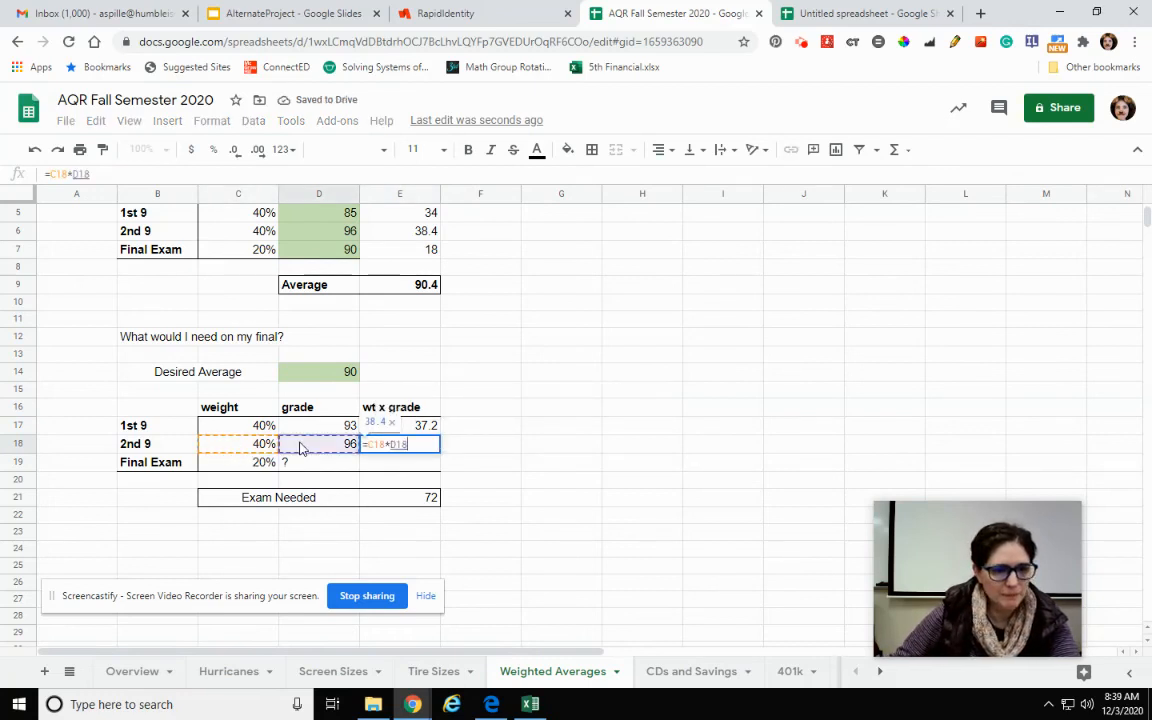
pyautogui.press('Return')
# Link the lower table's grades to the upper table, entering =D5 in D17 and =D6 in D18
pyautogui.click(333, 431)
pyautogui.write('=')
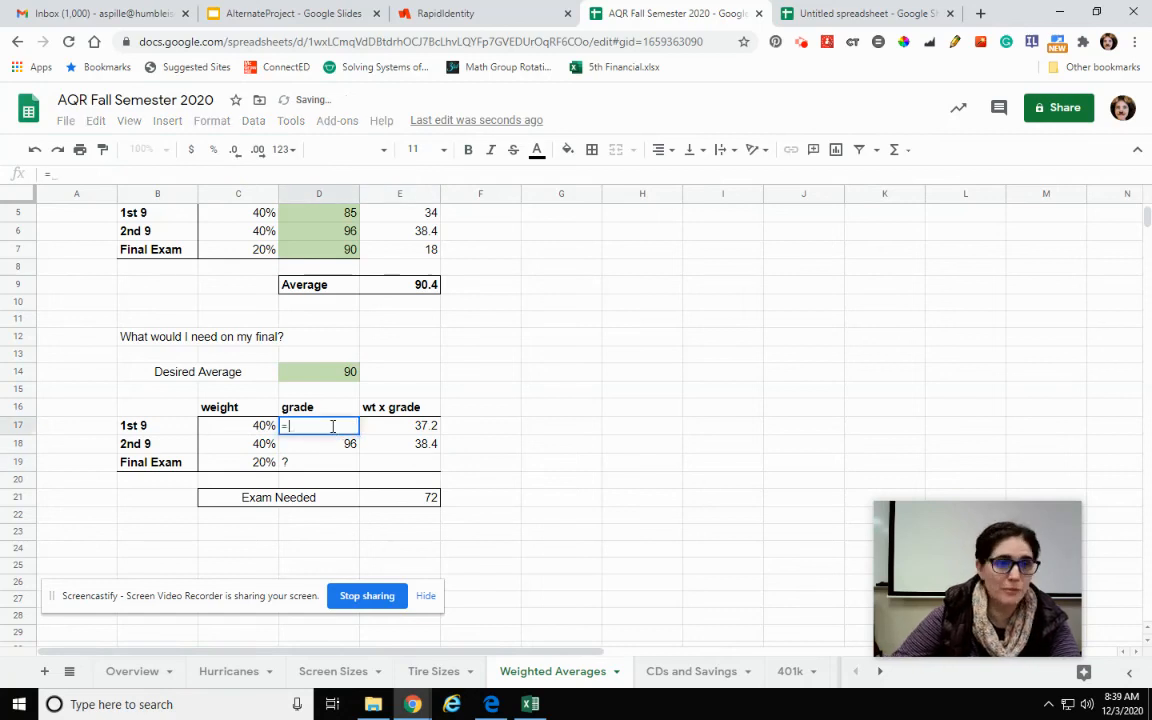
pyautogui.click(323, 216)
pyautogui.press('Return')
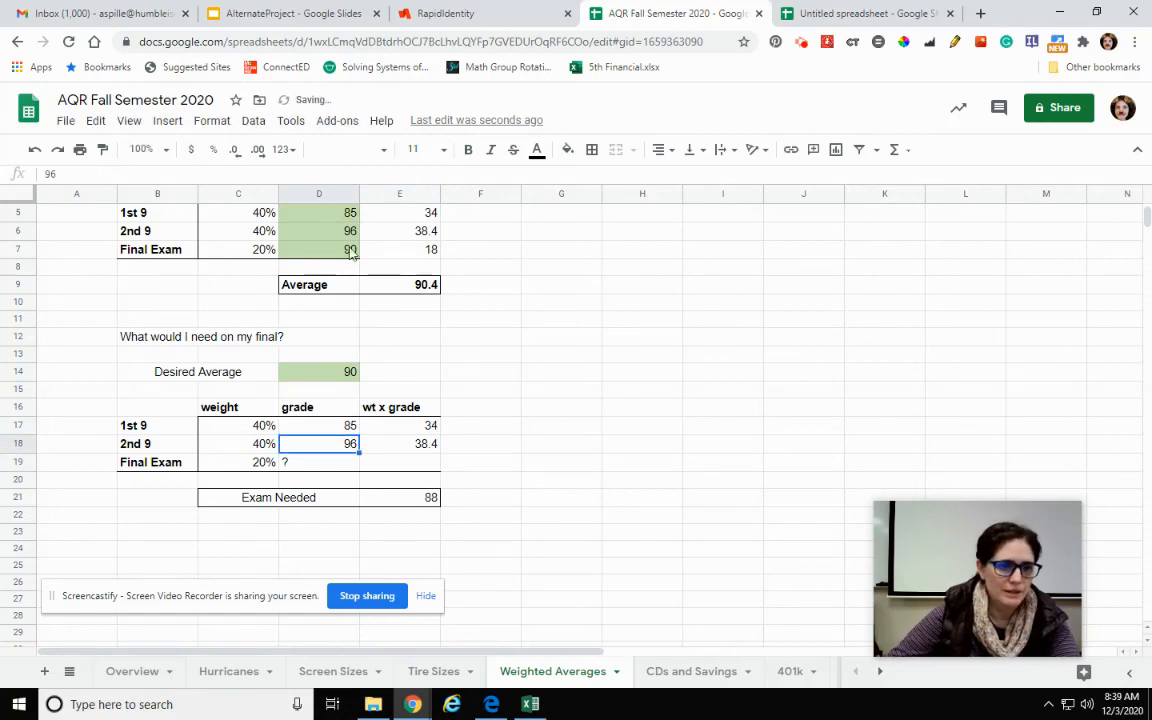
pyautogui.write('=')
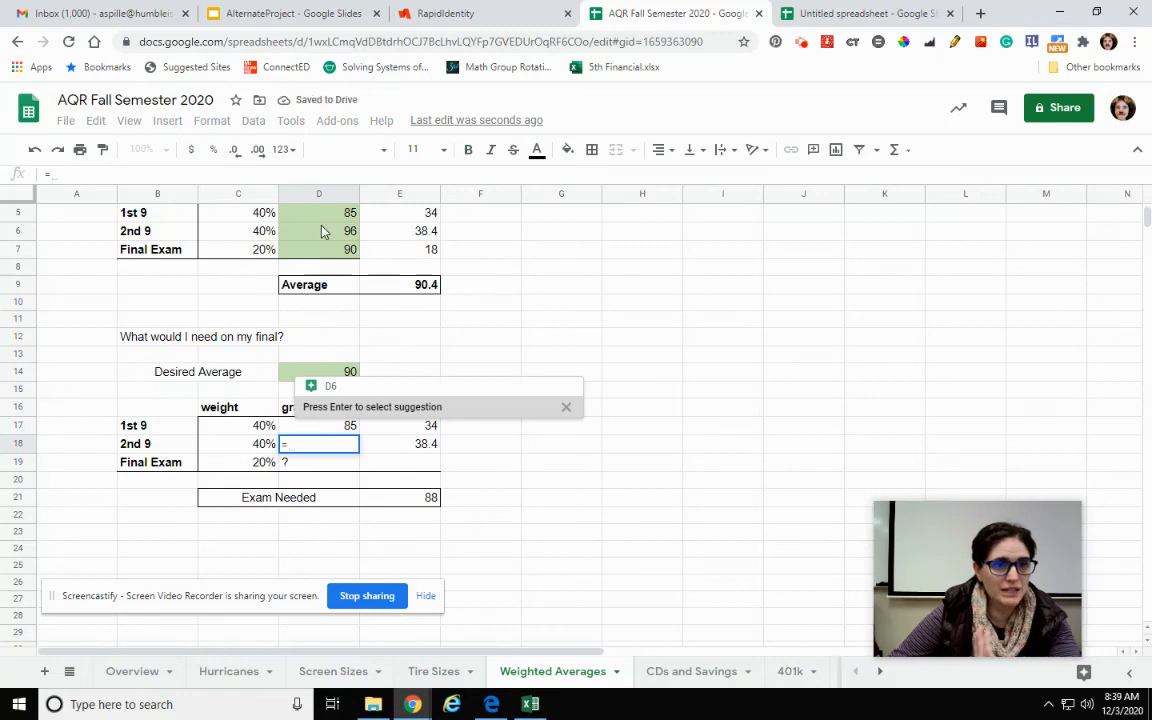
pyautogui.click(322, 231)
pyautogui.press('Return')
pyautogui.scroll(2, 656, 554)
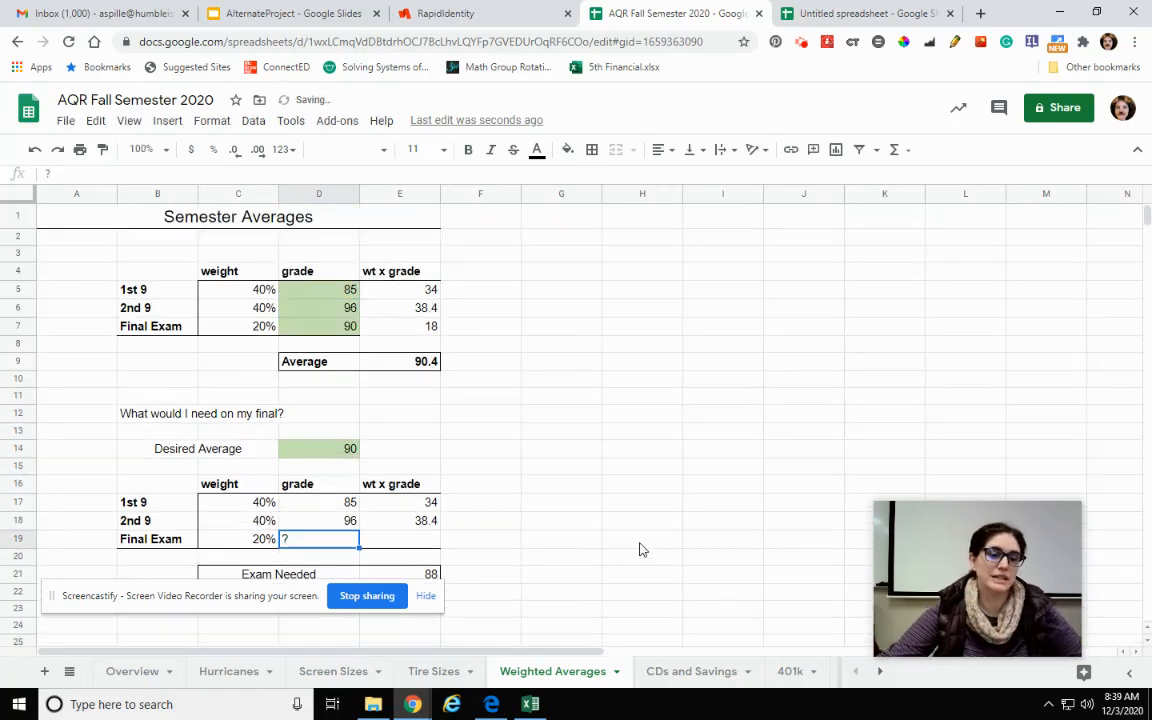
pyautogui.scroll(-1, 642, 547)
pyautogui.moveTo(260, 599); pyautogui.dragTo(609, 630)
pyautogui.scroll(1, 590, 473)
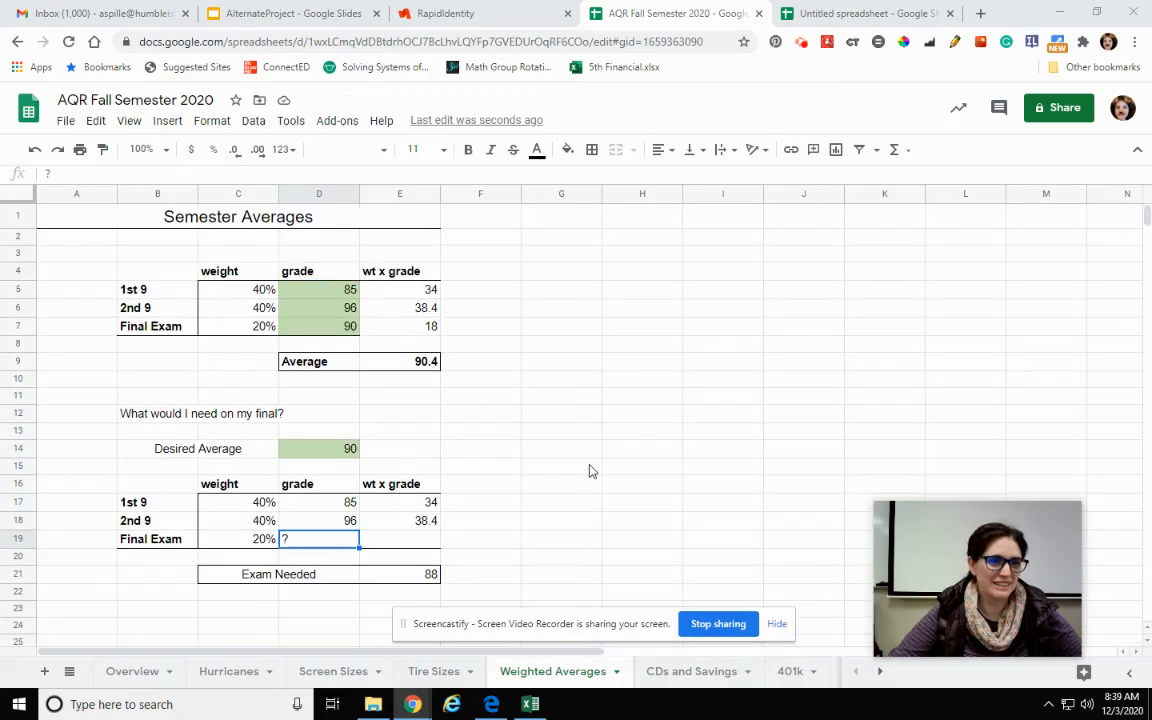
# Set the upper table's 2nd 9 grade in D6 to 75 and the Desired Average in D14 to 80
pyautogui.click(335, 315)
pyautogui.write('75')
pyautogui.press('Return')
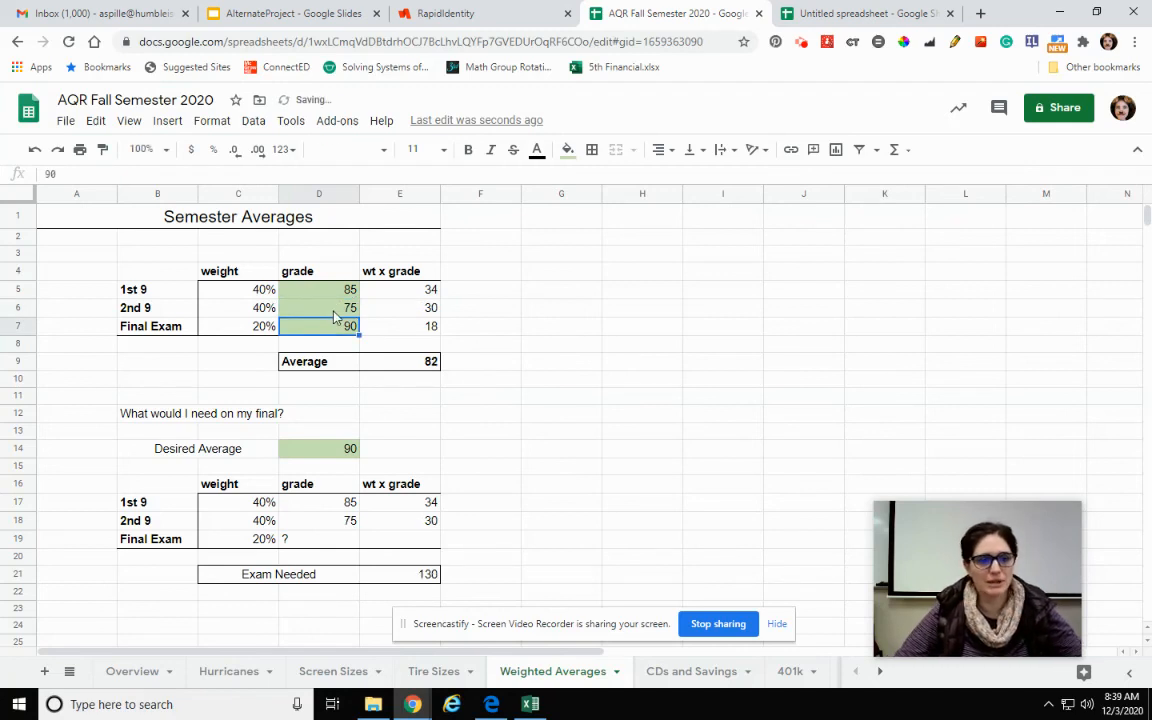
pyautogui.click(322, 452)
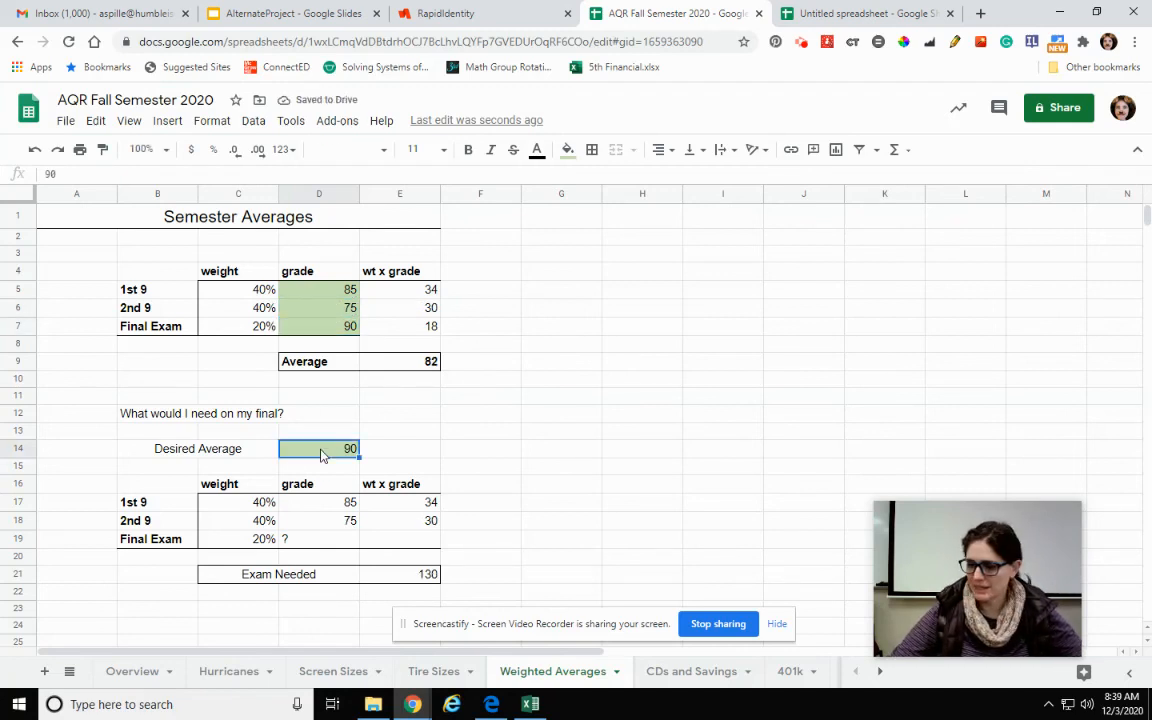
pyautogui.write('80')
pyautogui.press('Return')
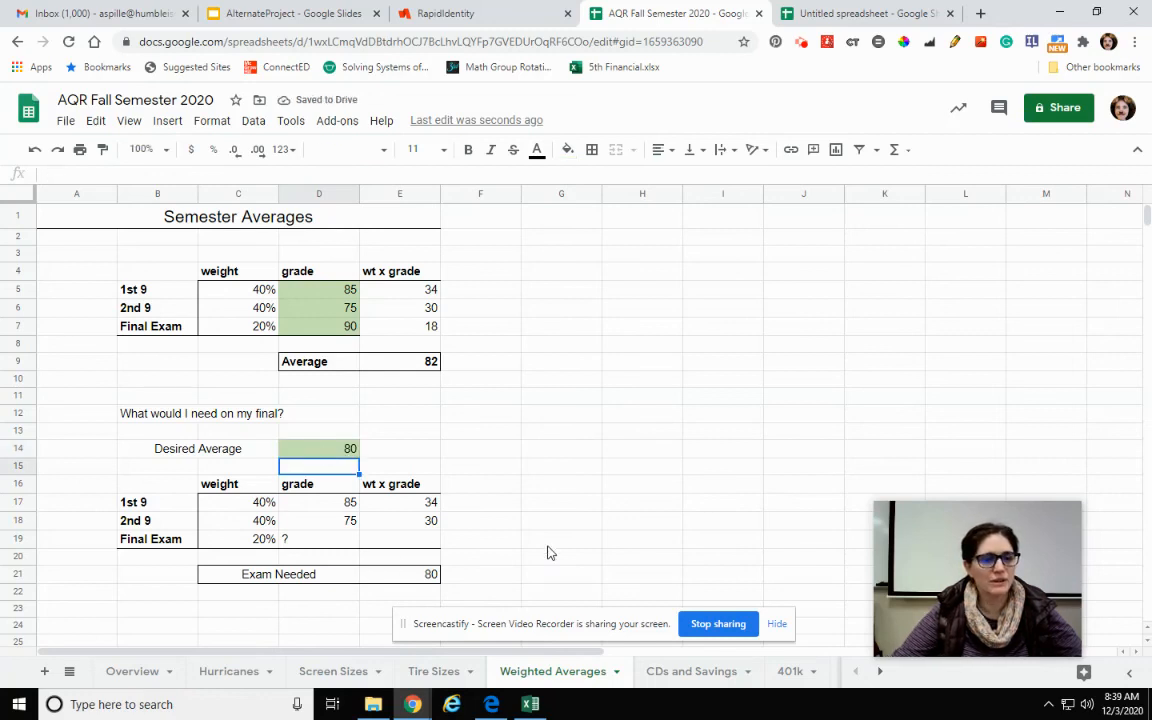
# Make the Exam Needed label and its result in row 21 bold
pyautogui.moveTo(240, 575); pyautogui.dragTo(424, 581)
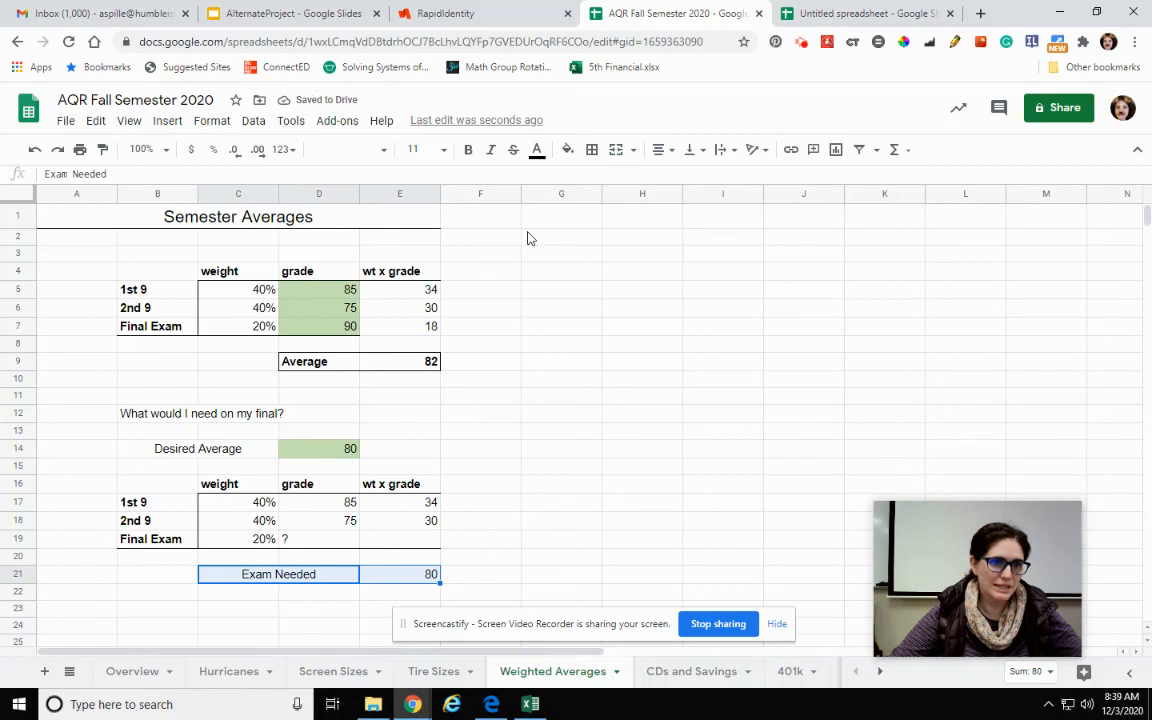
pyautogui.click(468, 149)
pyautogui.click(586, 354)
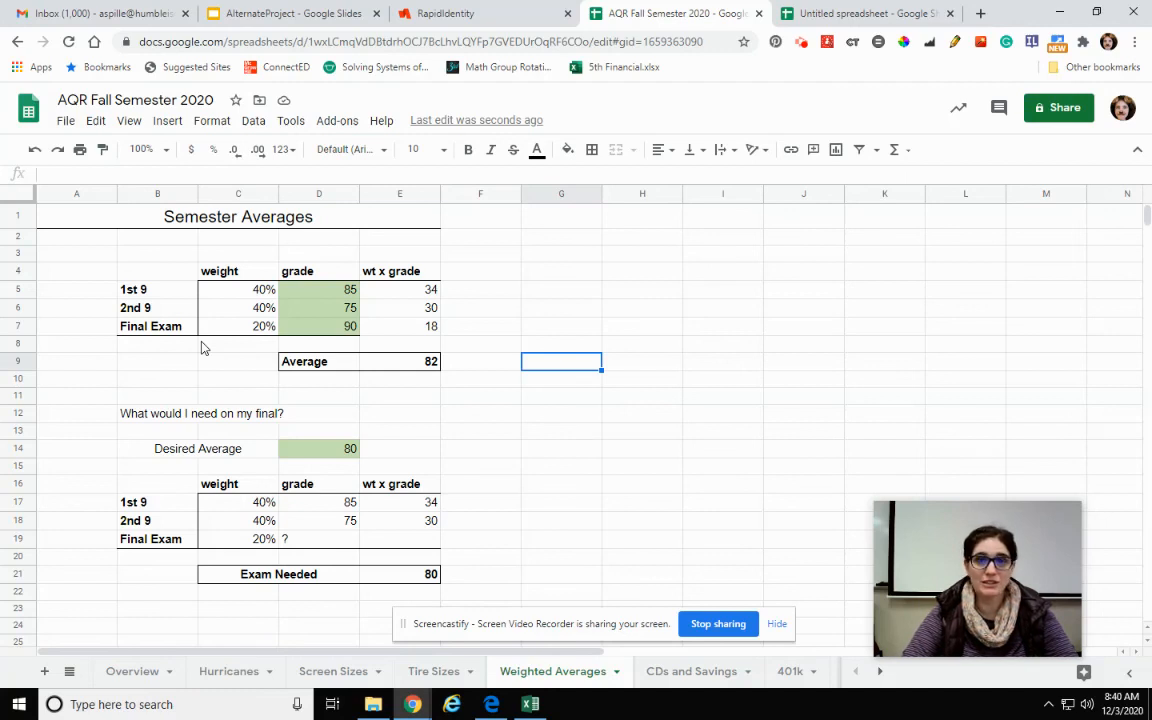
# Add a bottom border to E7, the upper table's Final Exam wt x grade cell
pyautogui.click(410, 326)
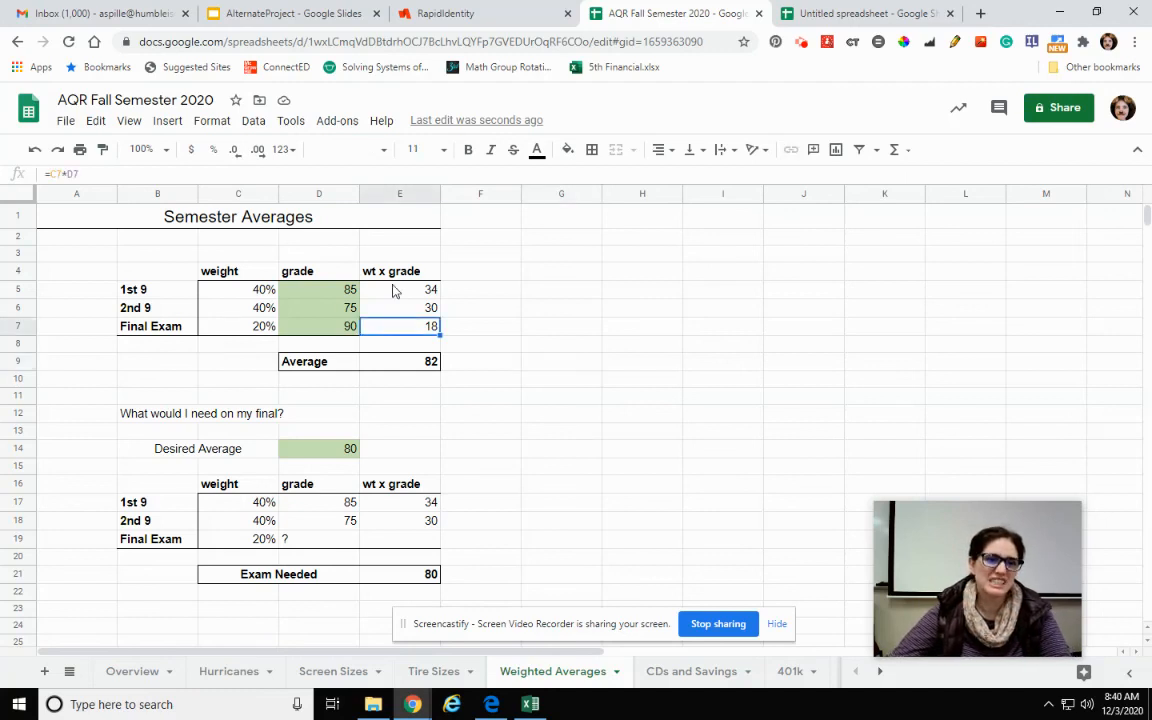
pyautogui.click(592, 150)
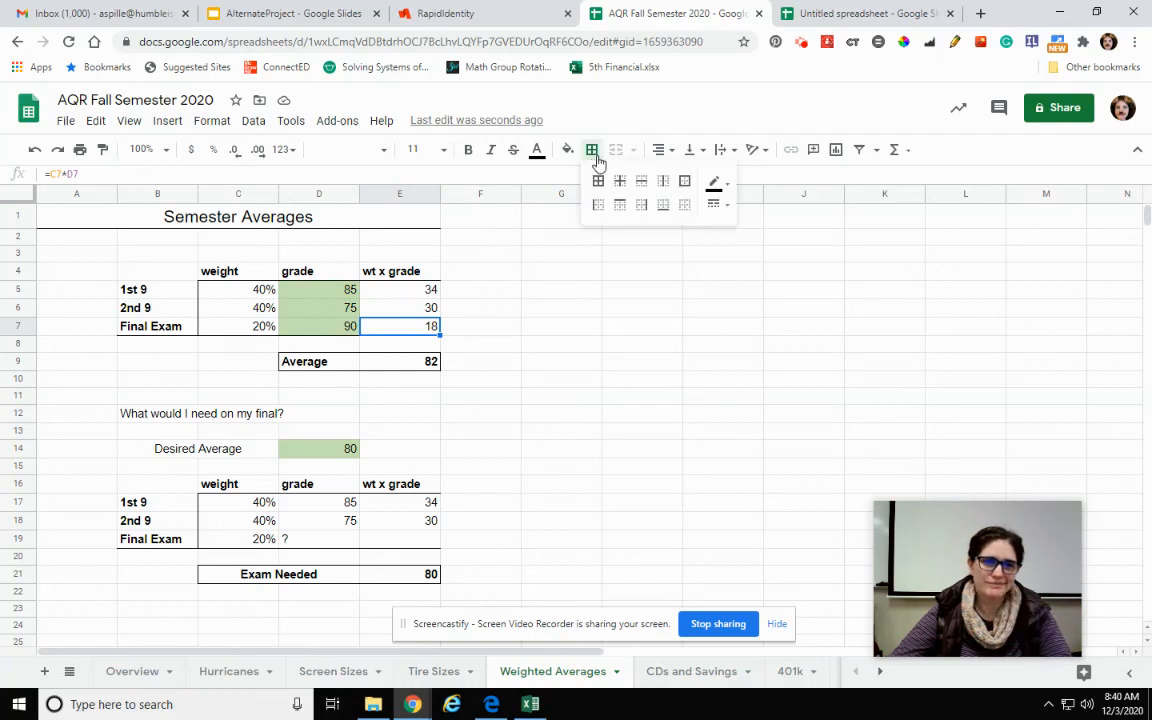
pyautogui.click(664, 205)
pyautogui.click(650, 320)
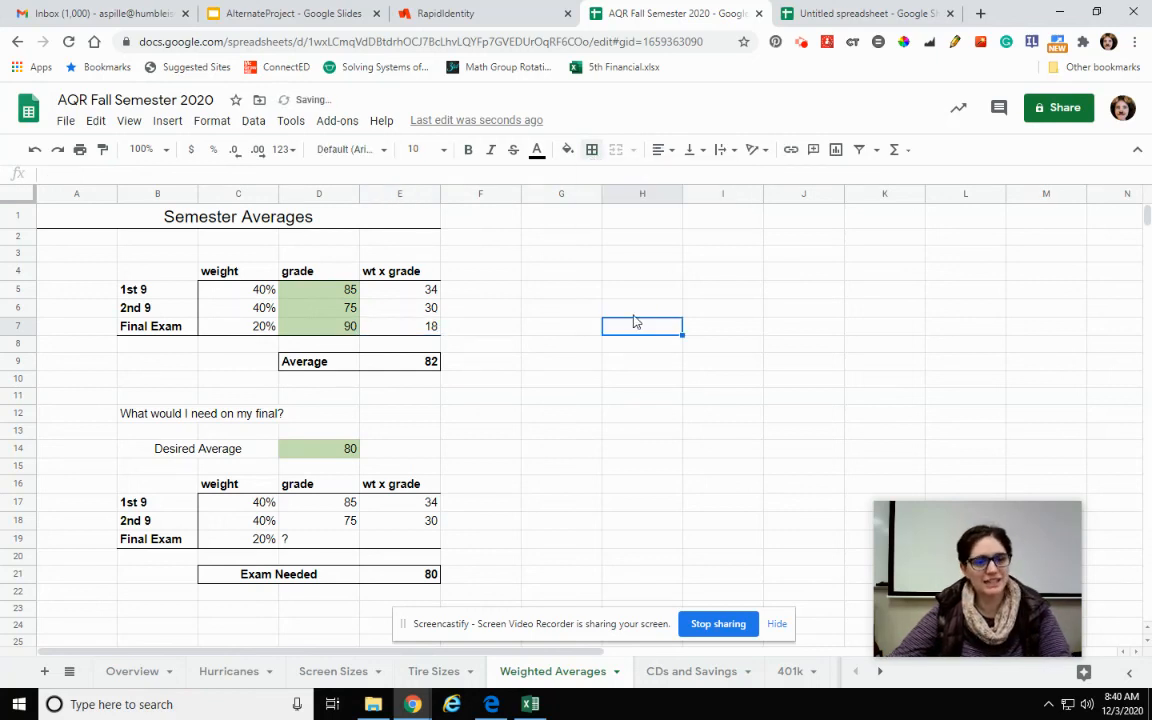